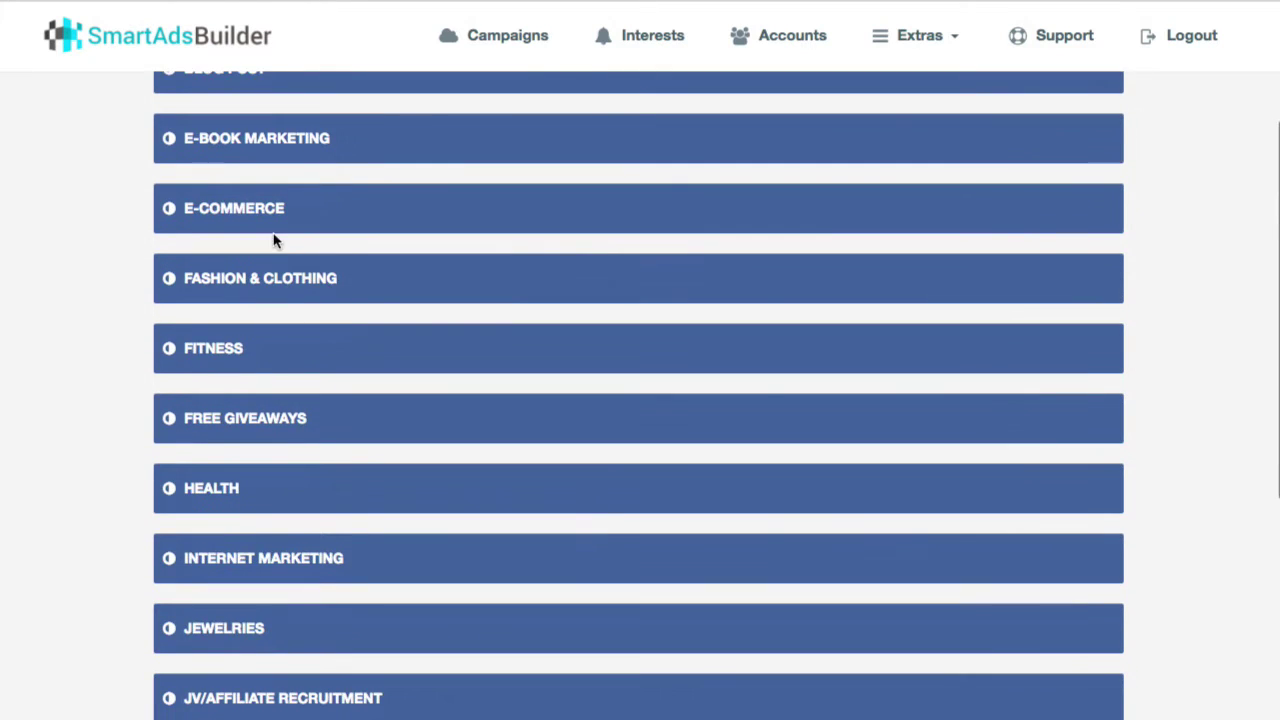
# - Look through the template categories and examine the Real Estate and Online Betting ad templates
pyautogui.scroll(-5, 307, 321)
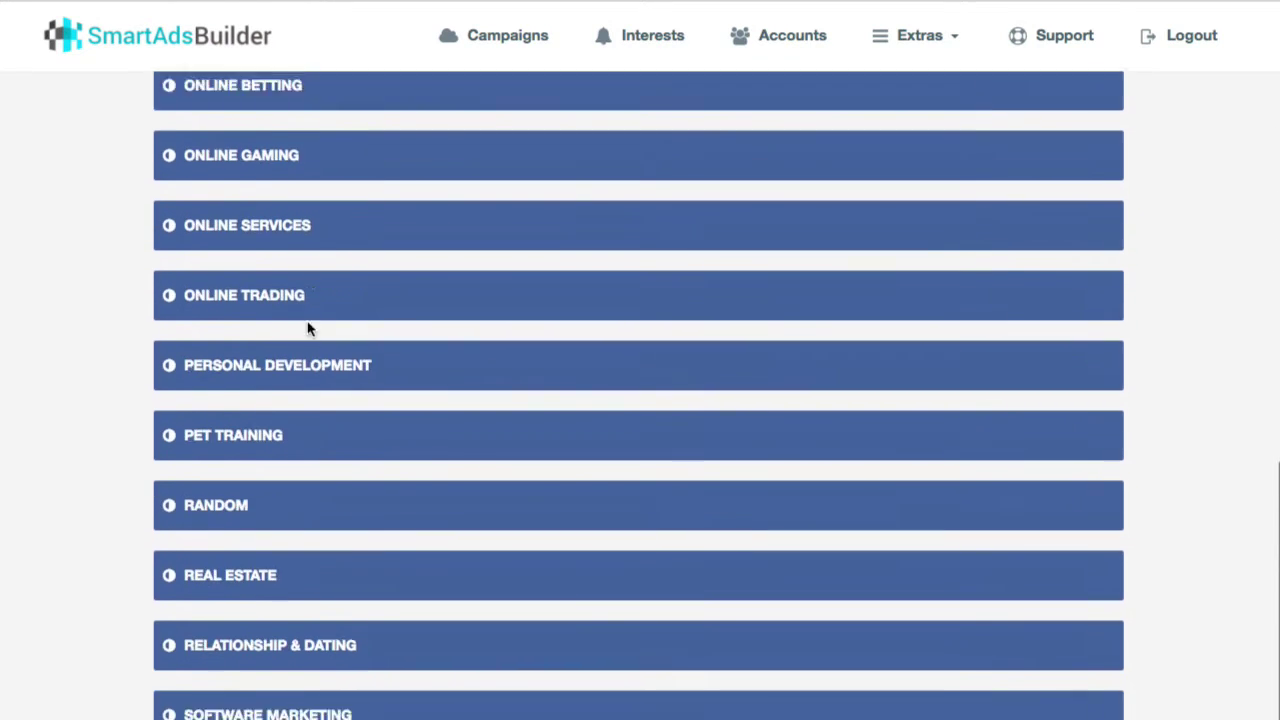
pyautogui.scroll(2, 309, 329)
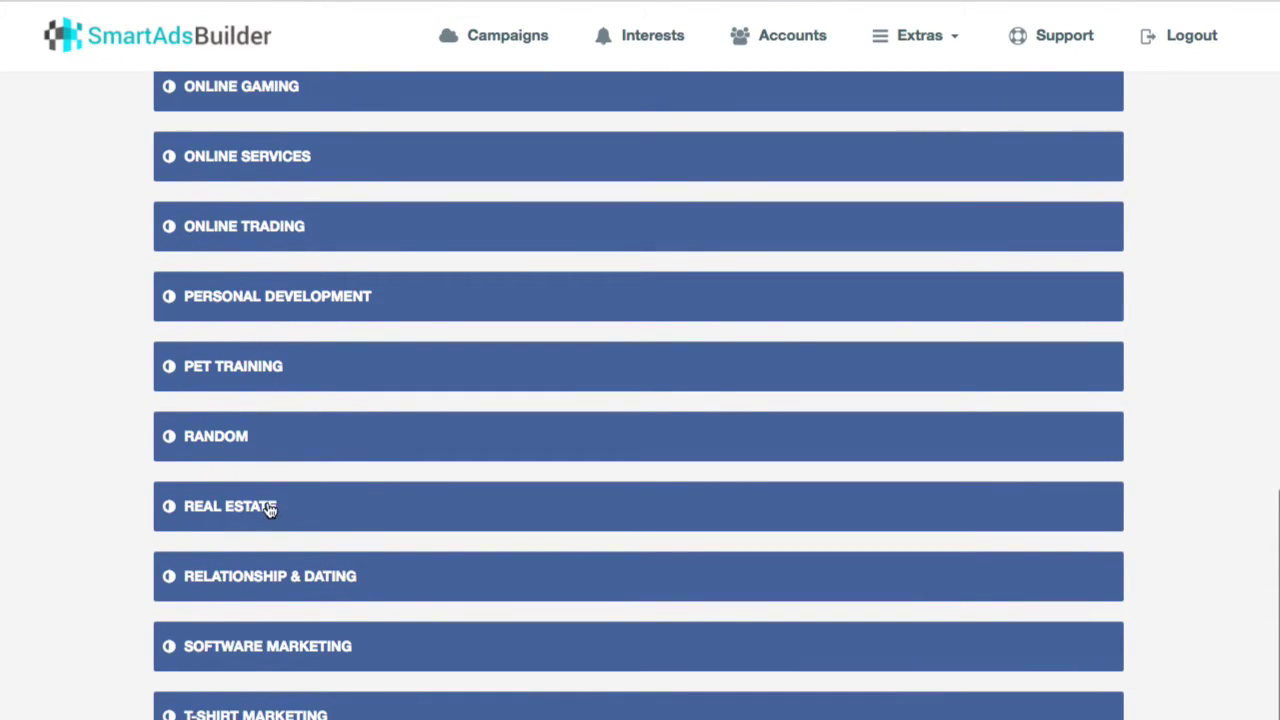
pyautogui.click(271, 506)
pyautogui.scroll(-3, 660, 420)
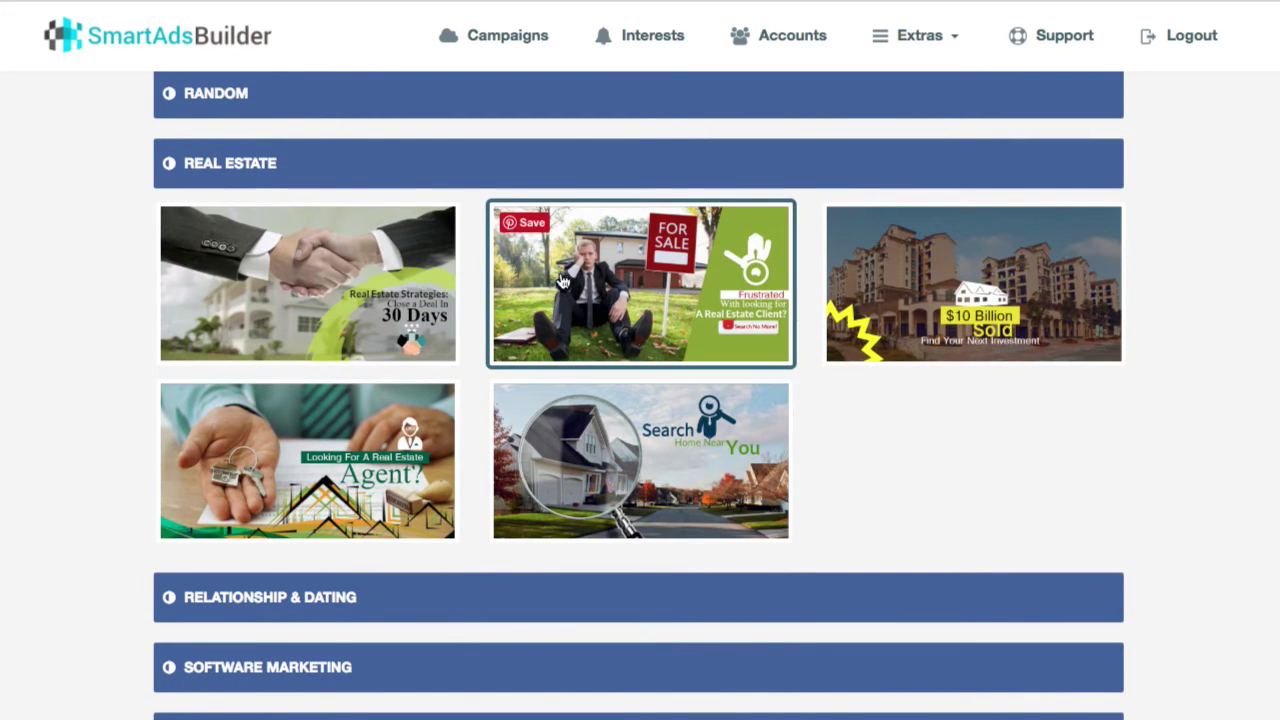
pyautogui.scroll(8, 457, 289)
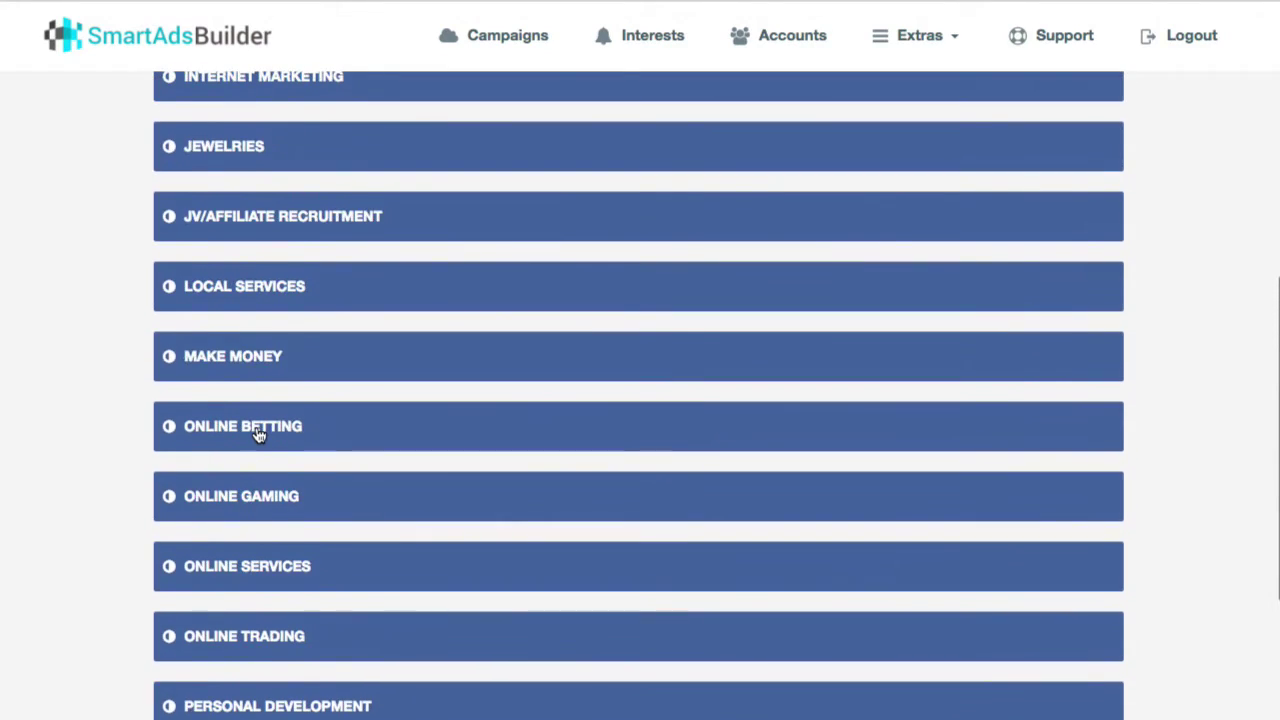
pyautogui.click(257, 430)
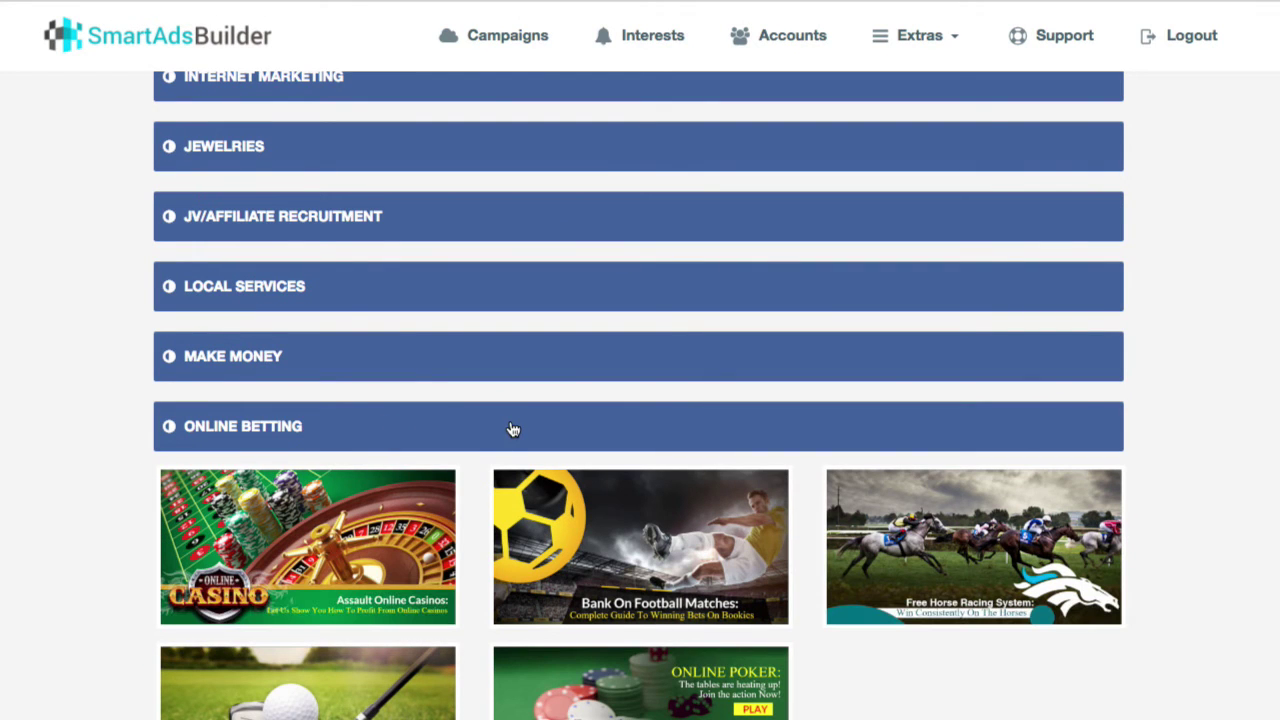
pyautogui.scroll(5, 518, 430)
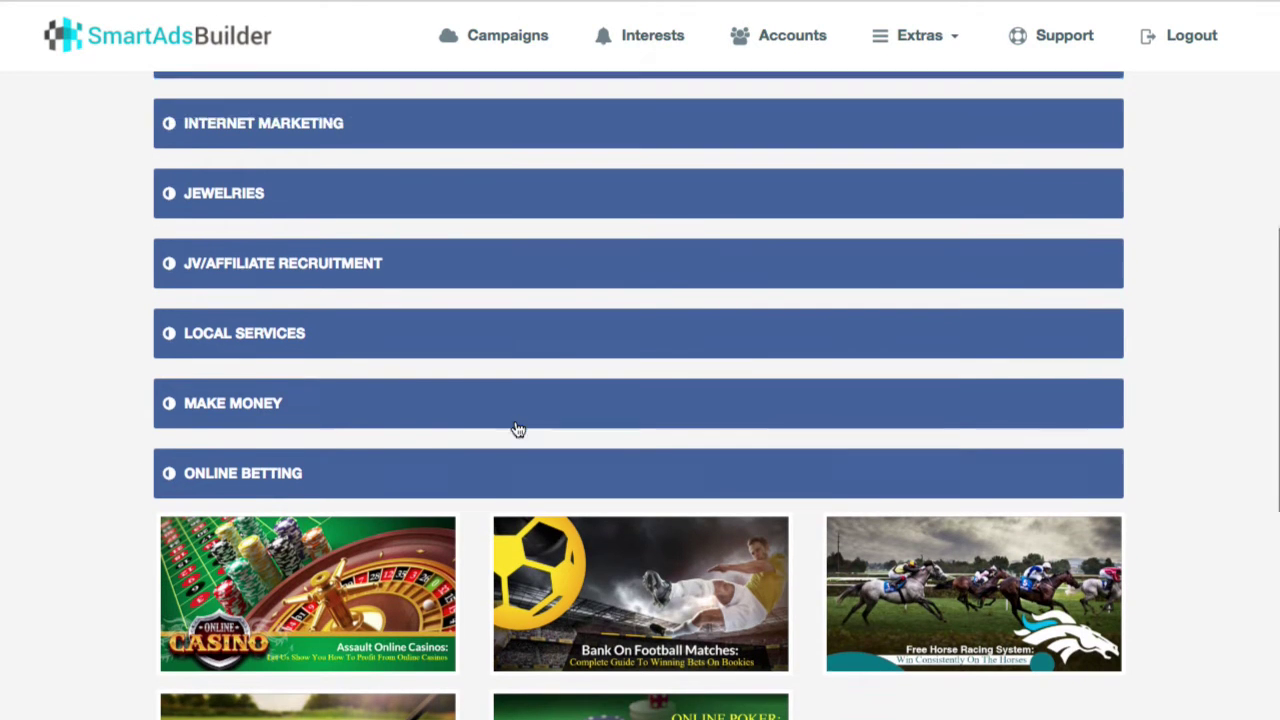
pyautogui.scroll(1, 518, 430)
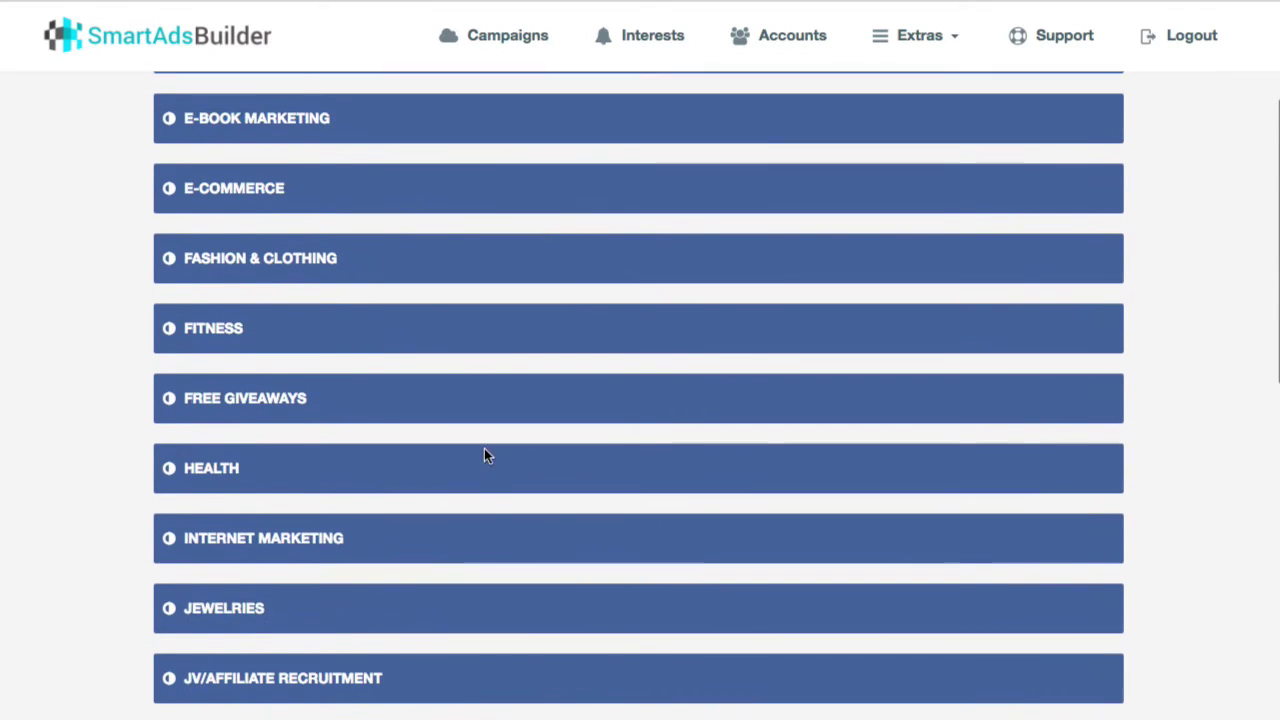
# - Use the "A Waist-Shrinking" Fitness template for the Demo campaign and open it in the ad image designer
pyautogui.click(247, 345)
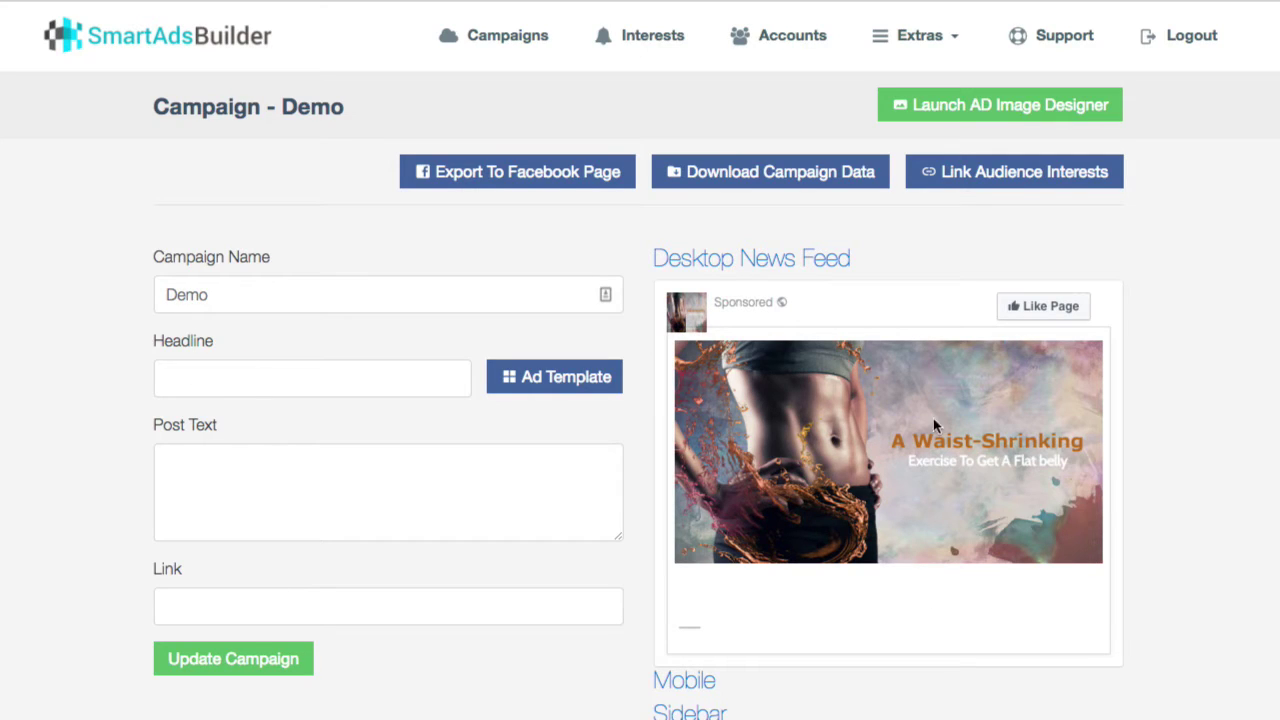
pyautogui.click(1016, 120)
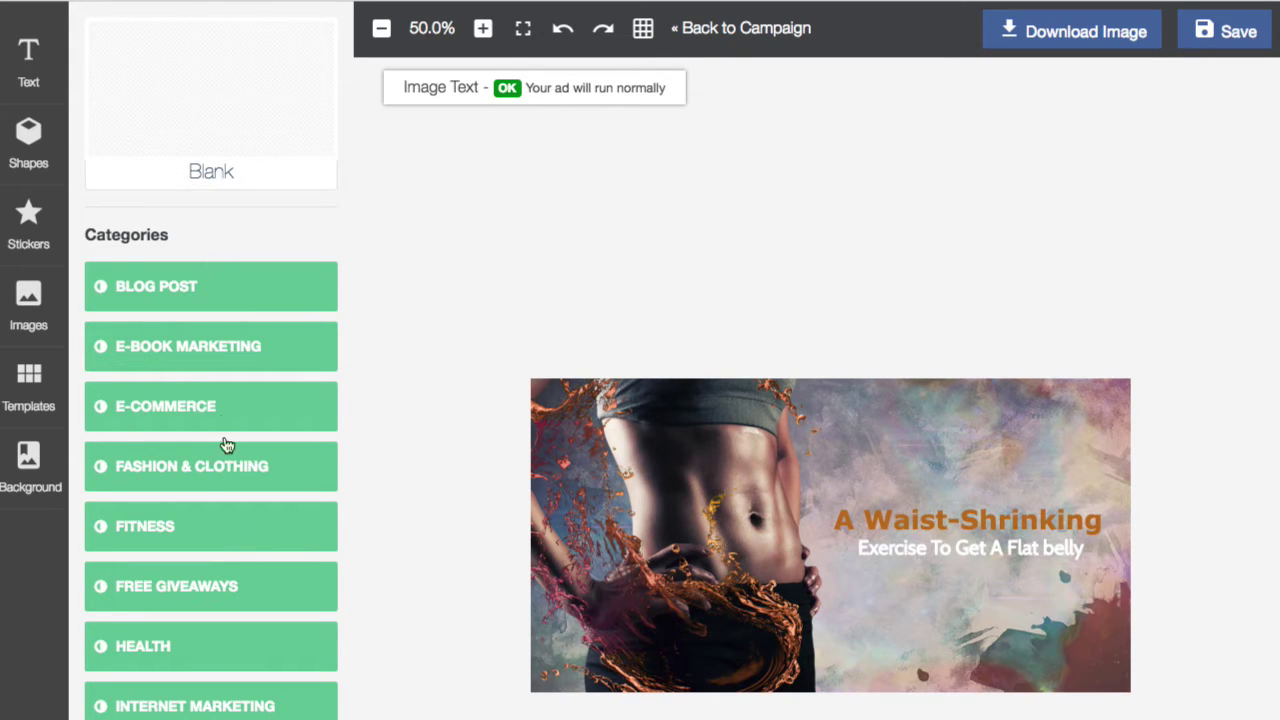
# - Examine the Fitness templates and the other template categories available inside the image designer
pyautogui.scroll(-3, 209, 517)
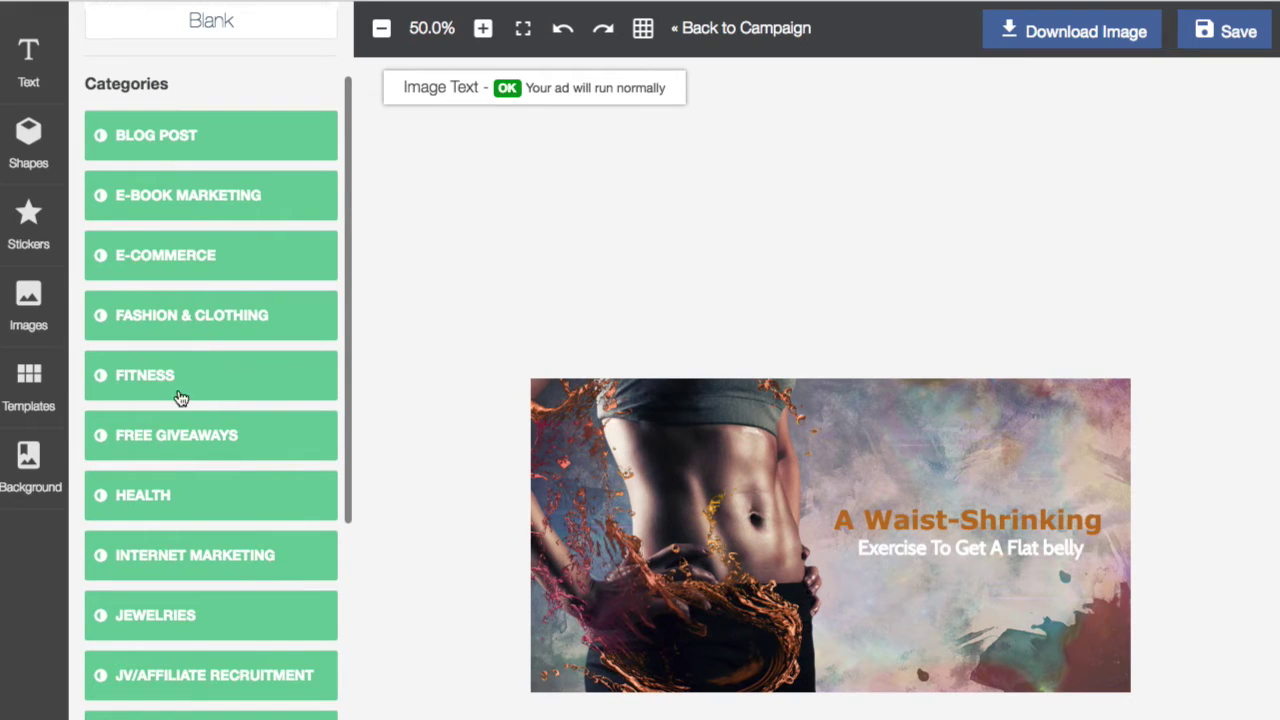
pyautogui.click(178, 398)
pyautogui.scroll(-2, 203, 632)
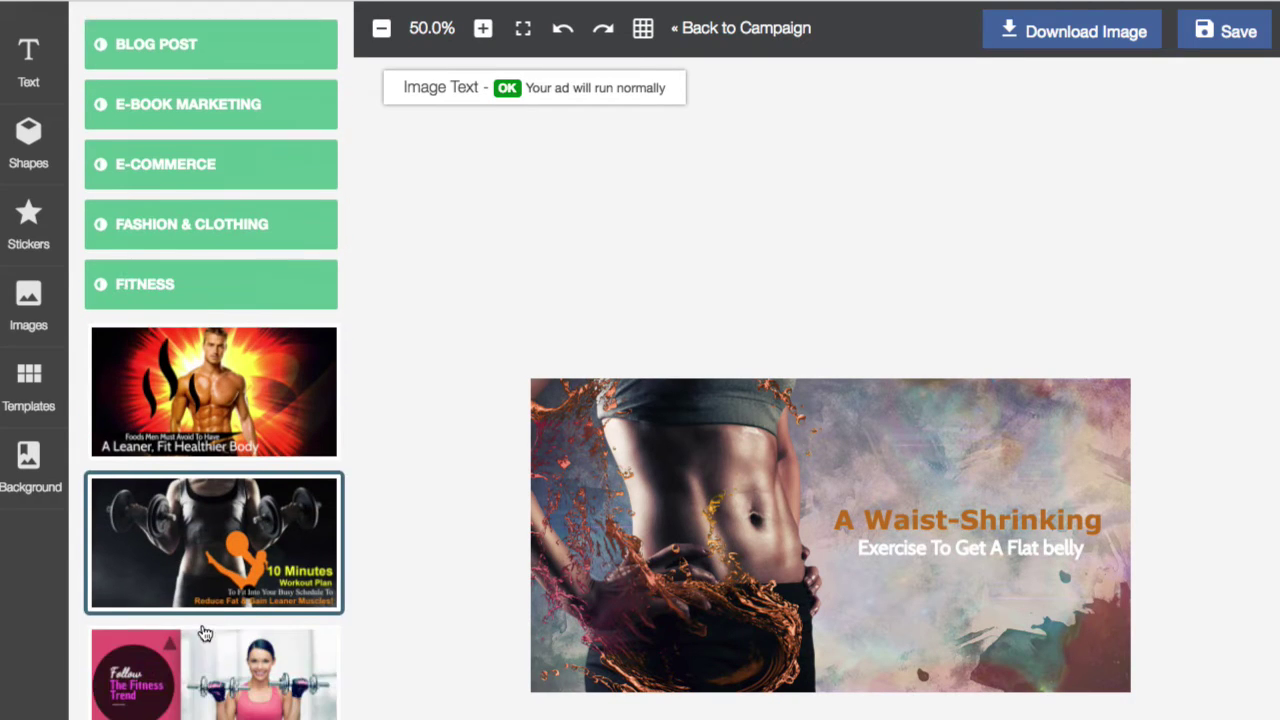
pyautogui.scroll(-1, 204, 633)
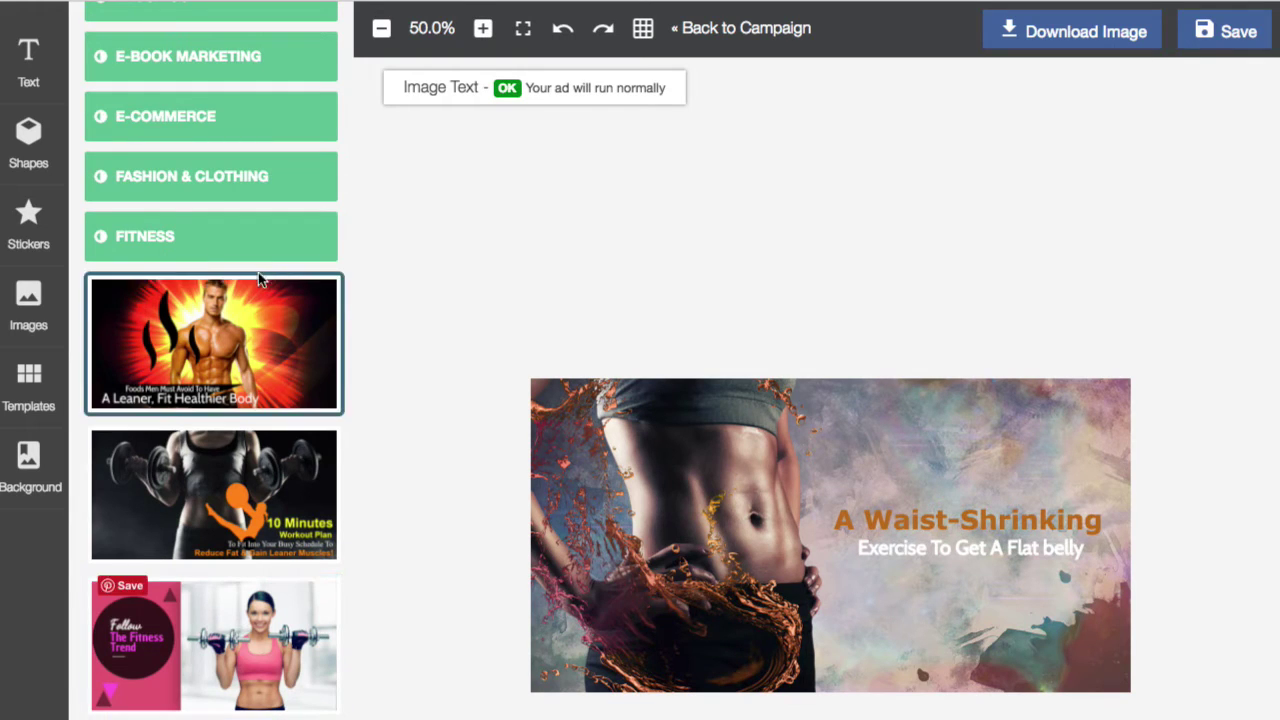
pyautogui.click(134, 236)
pyautogui.scroll(-6, 187, 334)
pyautogui.scroll(10, 188, 334)
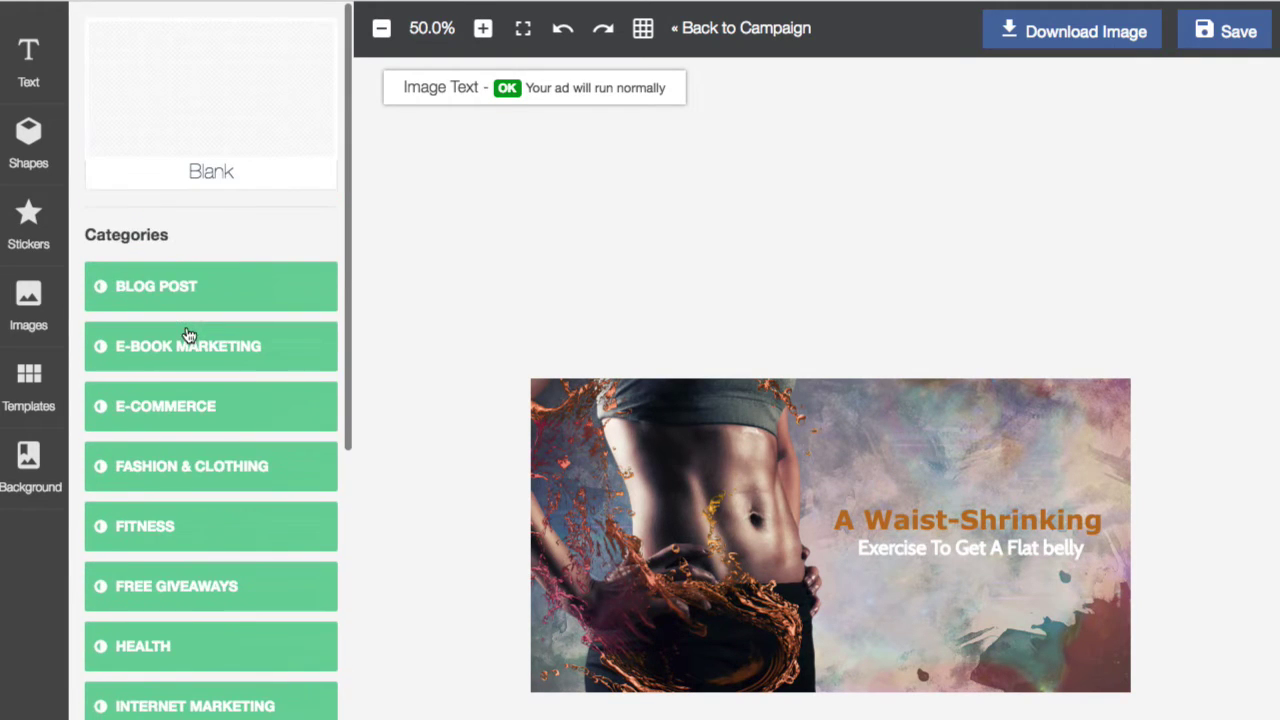
# - Move the "Exercise To Get A Flat belly" text slightly right to Left 672.5 and show the grid over the ad image
pyautogui.click(945, 526)
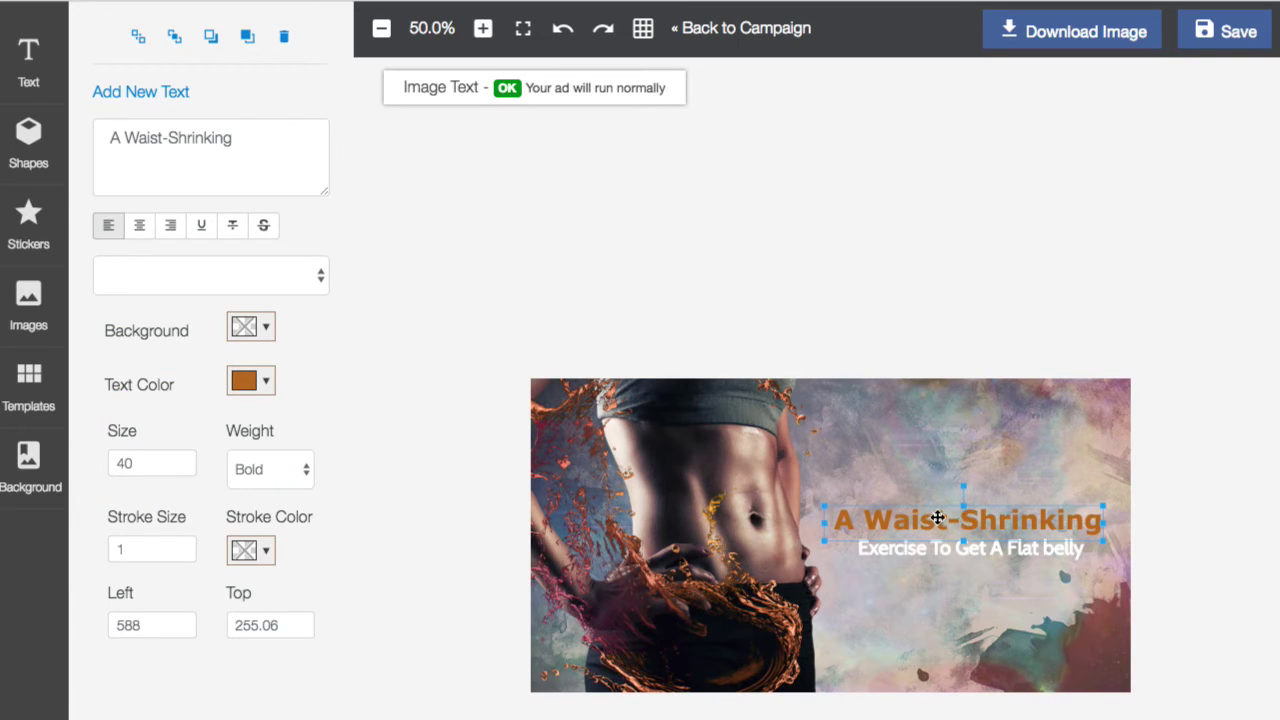
pyautogui.click(914, 552)
pyautogui.moveTo(929, 549)
pyautogui.mouseDown()
pyautogui.moveTo(923, 591)
pyautogui.moveTo(954, 543)
pyautogui.moveTo(944, 552)
pyautogui.mouseUp()
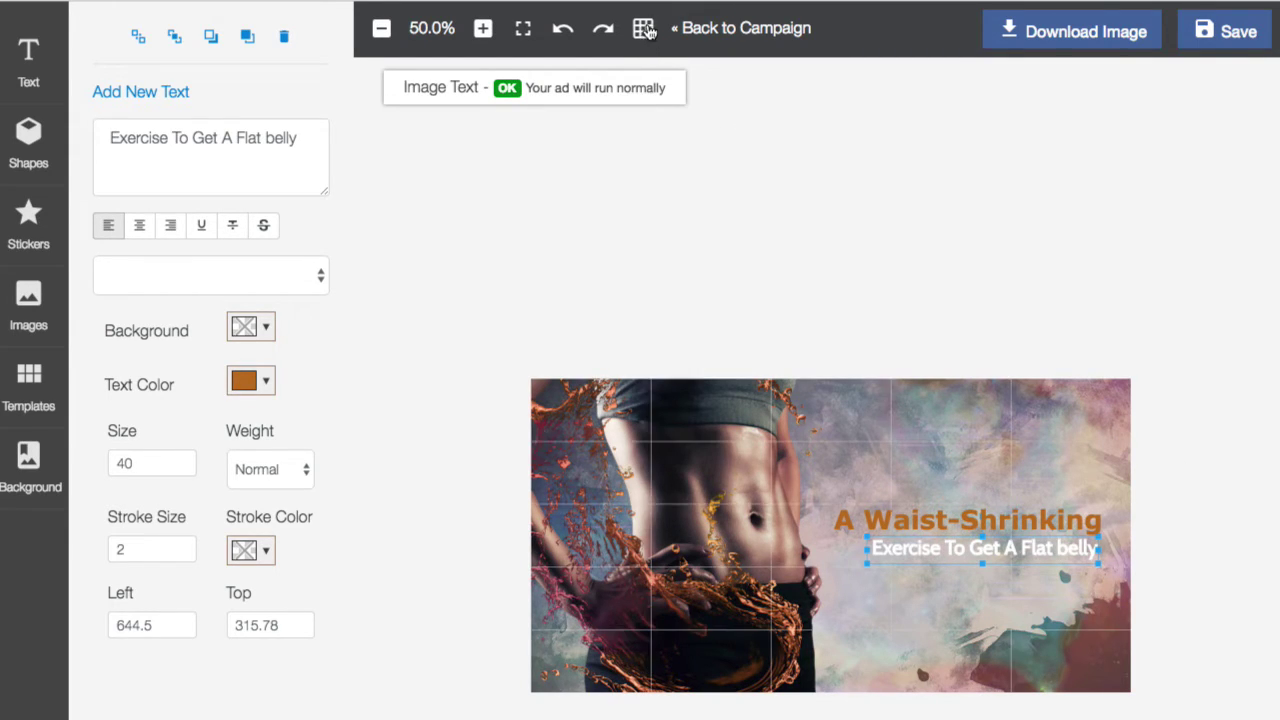
pyautogui.click(645, 29)
pyautogui.click(909, 520)
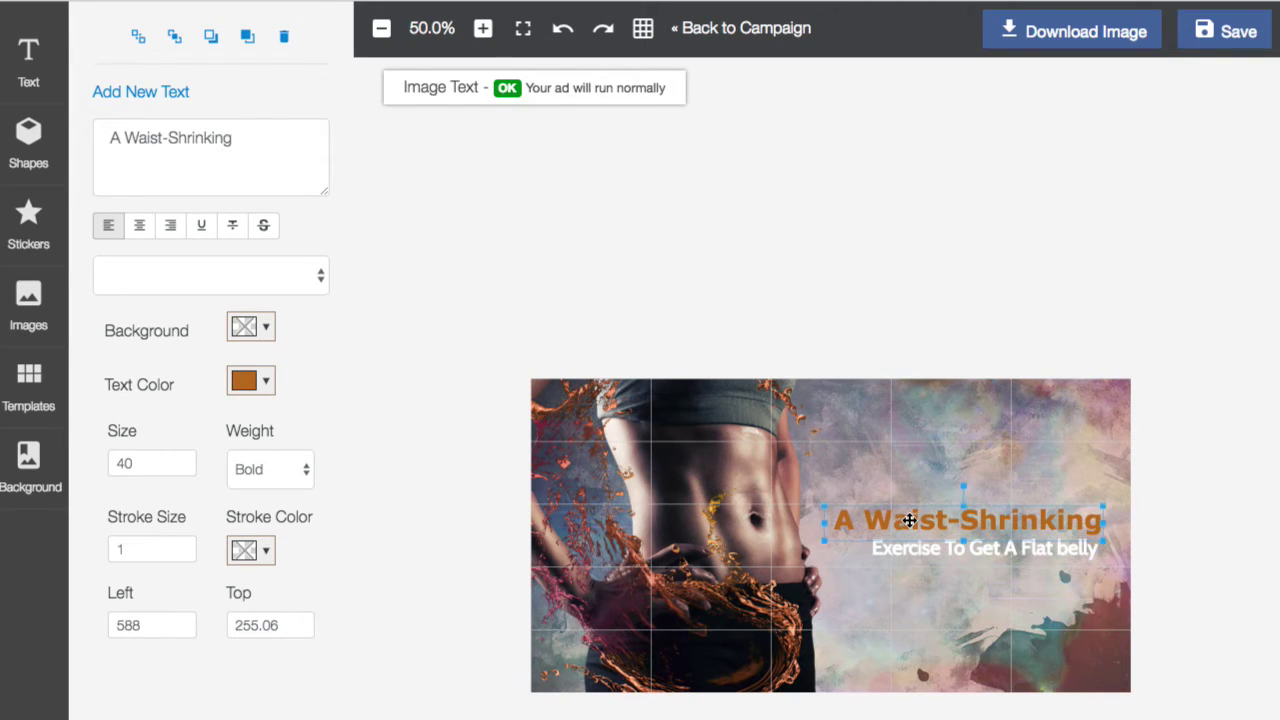
pyautogui.click(928, 552)
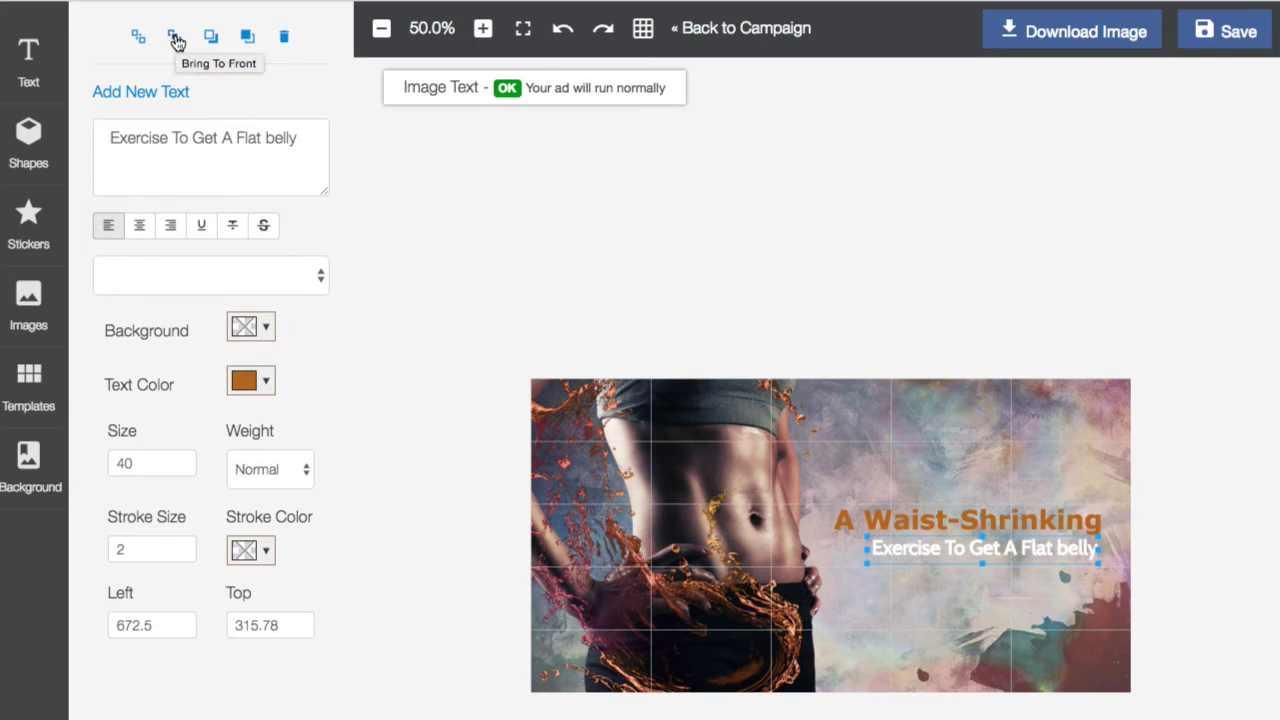
# - Try out a rectangle shape by placing it over the torso in the ad image, and delete it
pyautogui.click(28, 145)
pyautogui.click(135, 136)
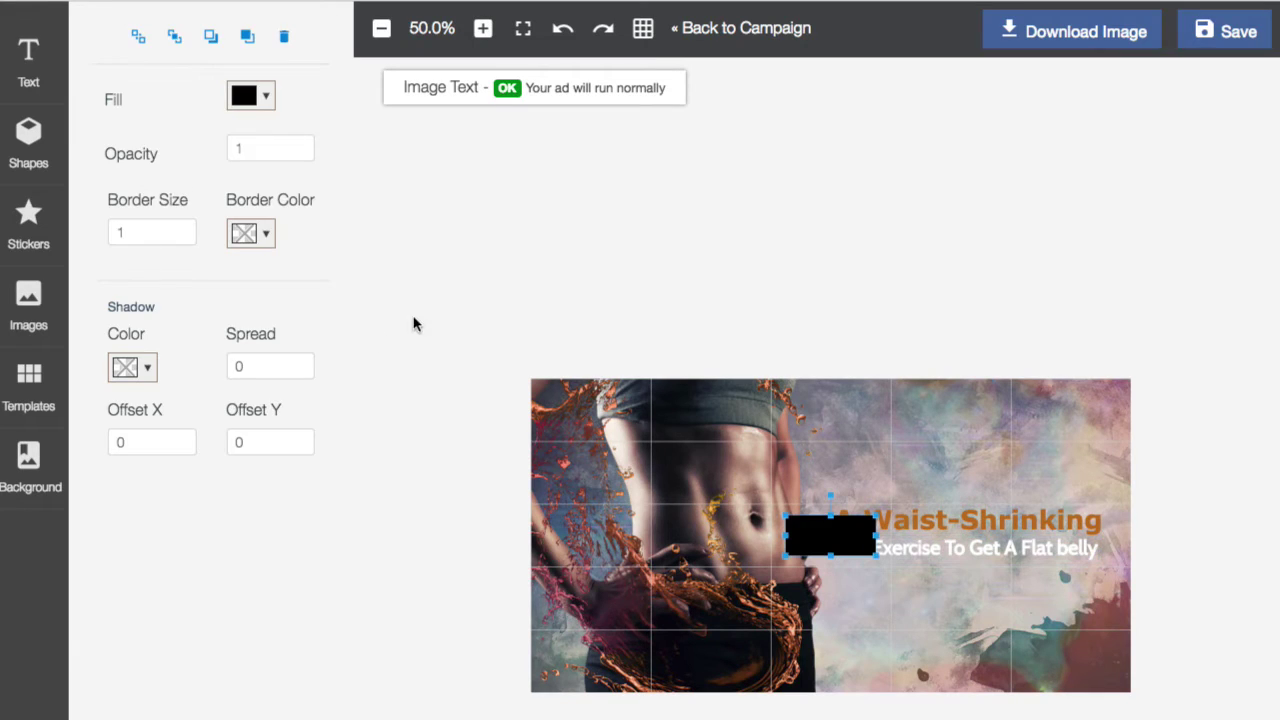
pyautogui.moveTo(829, 537); pyautogui.dragTo(714, 527)
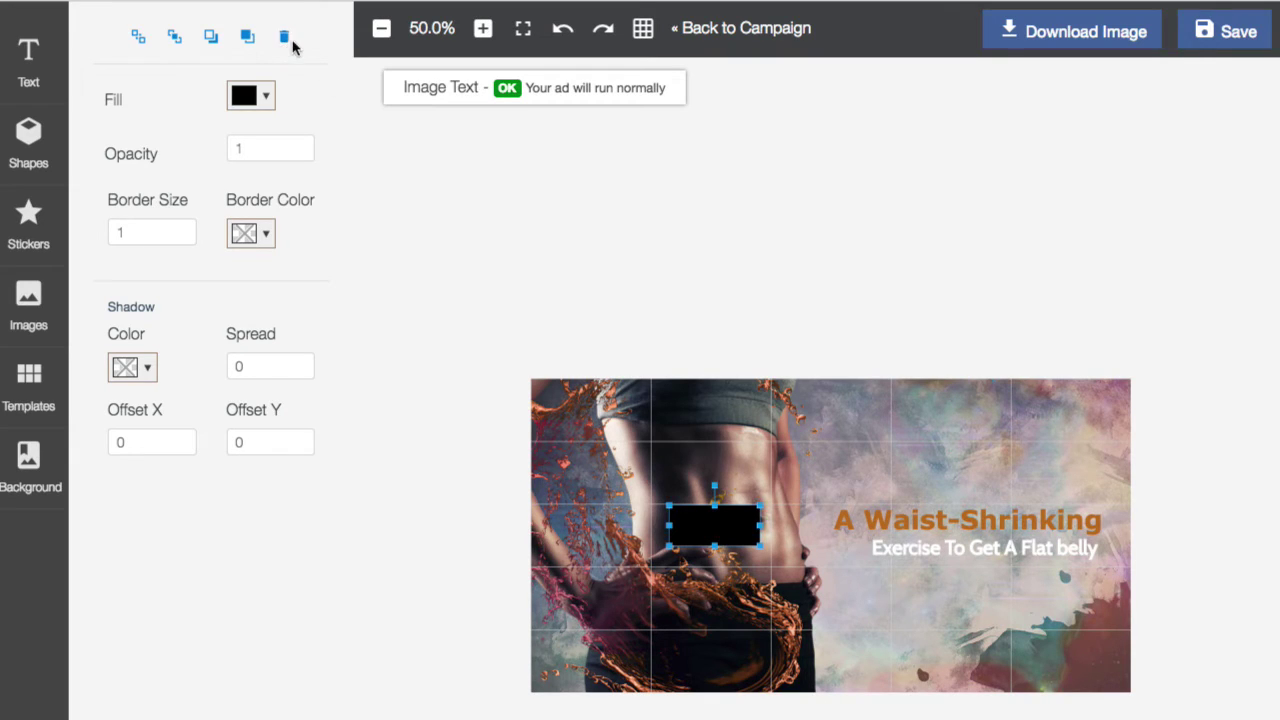
pyautogui.click(285, 42)
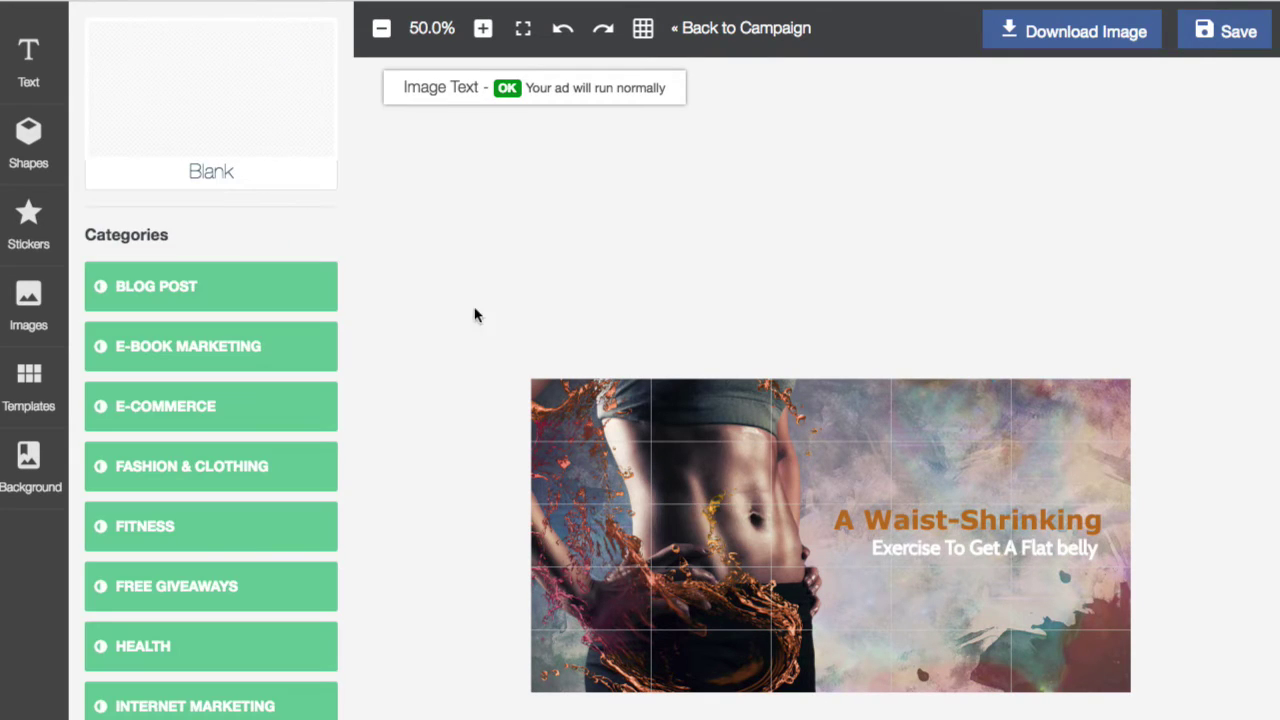
# - Examine the available shapes and the sticker categories, looking through the Business and Chat stickers
pyautogui.click(29, 160)
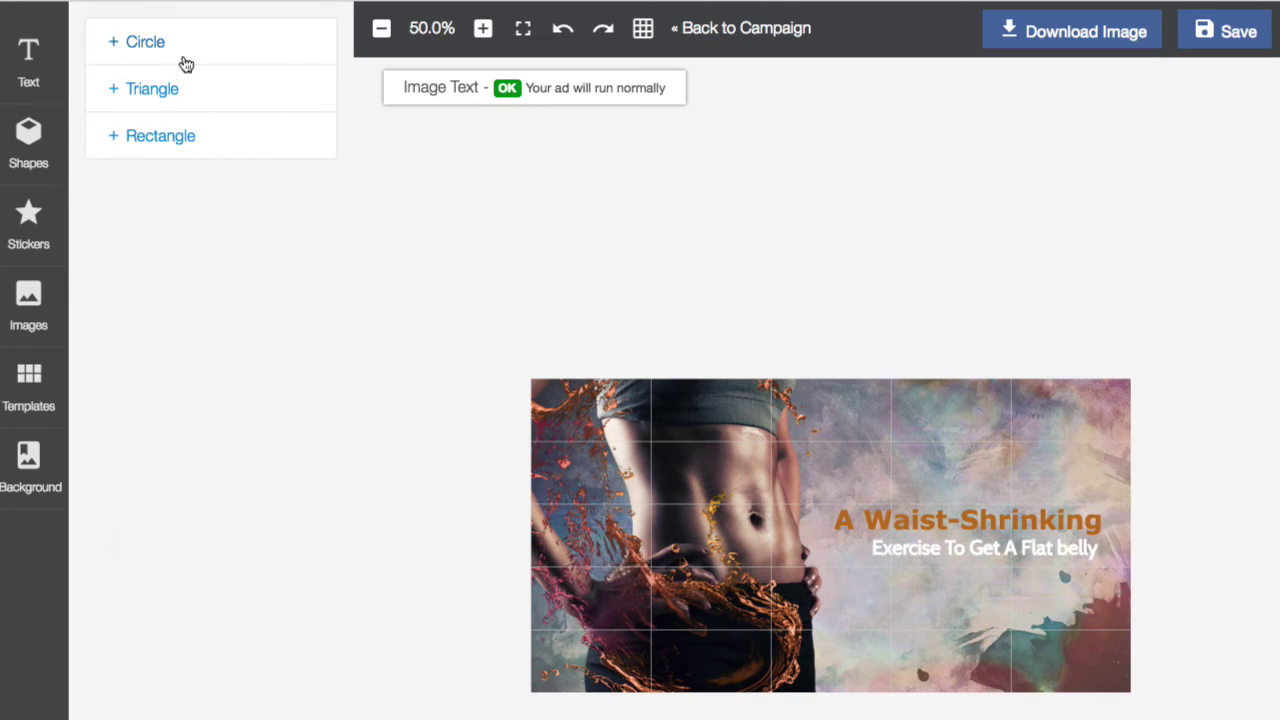
pyautogui.click(30, 222)
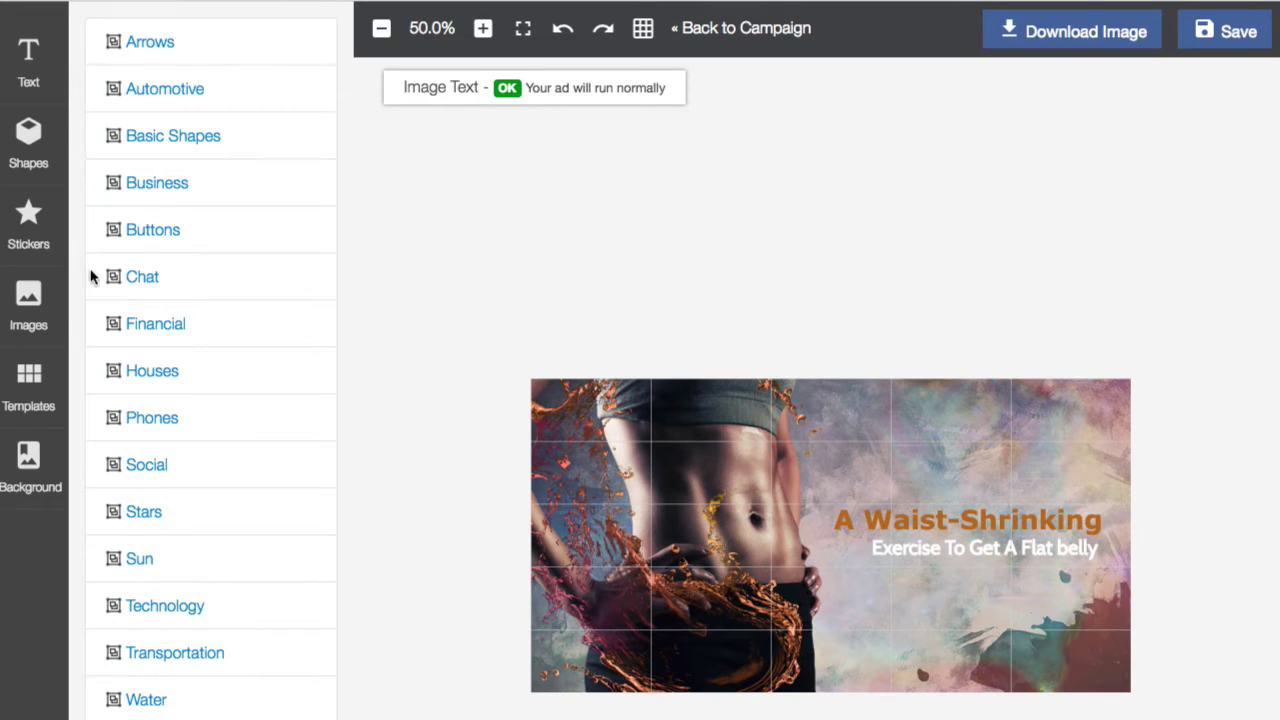
pyautogui.click(175, 193)
pyautogui.scroll(-15, 195, 418)
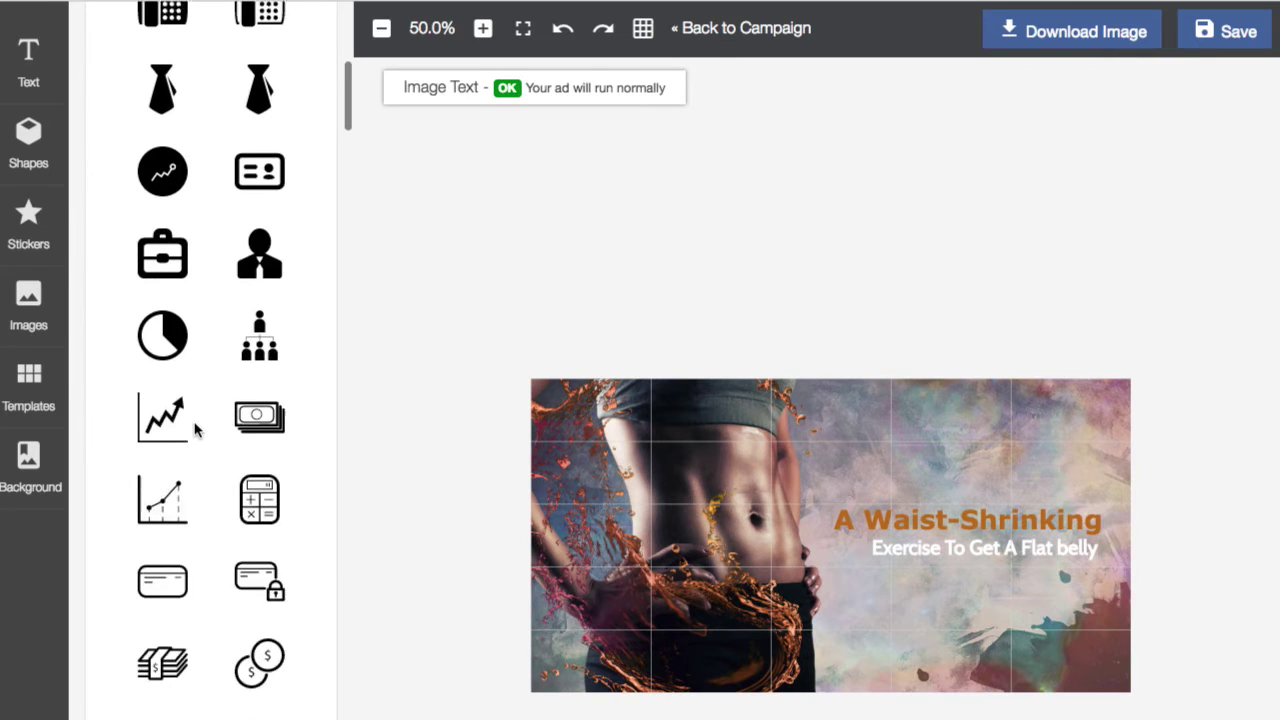
pyautogui.scroll(-15, 195, 430)
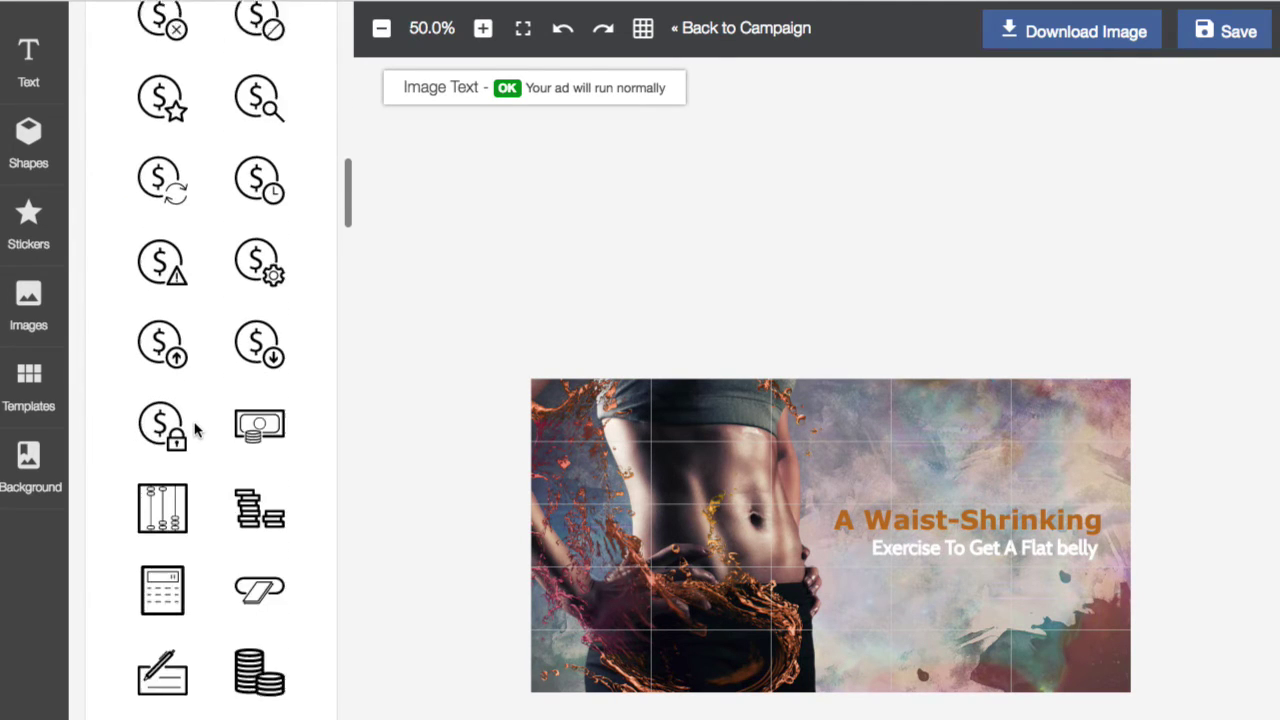
pyautogui.scroll(-15, 195, 430)
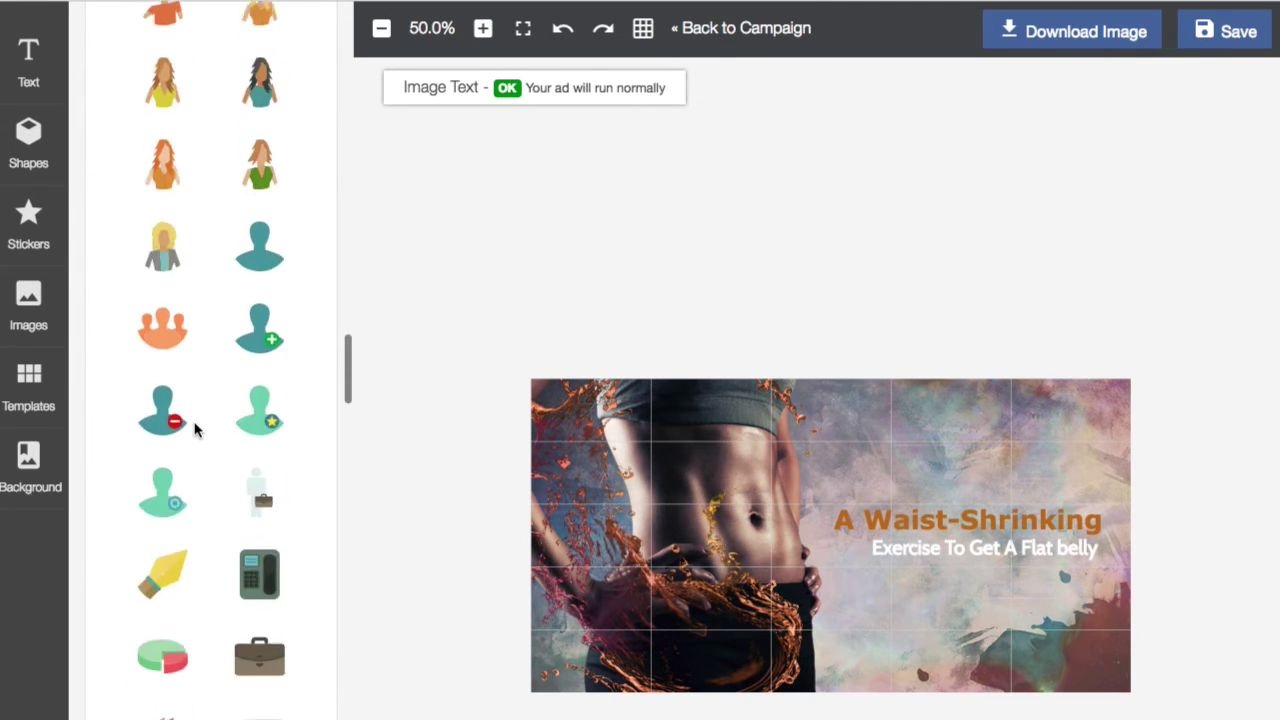
pyautogui.scroll(-15, 195, 430)
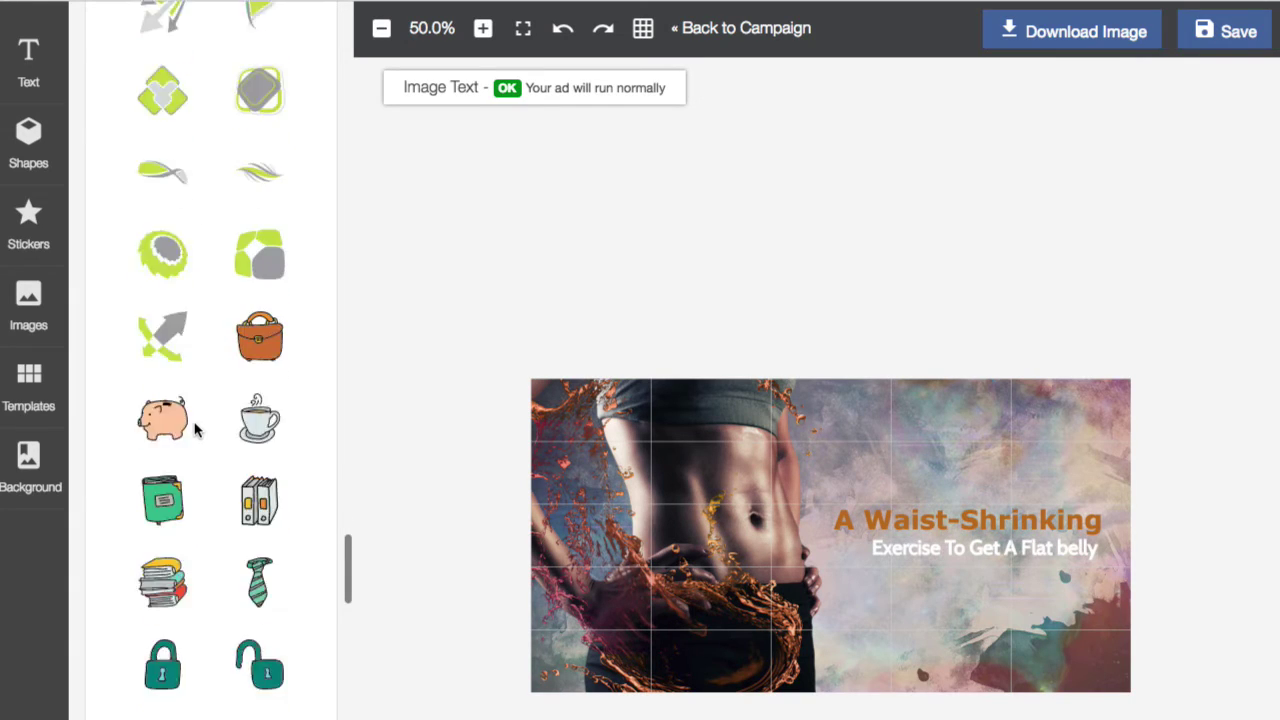
pyautogui.scroll(-15, 195, 430)
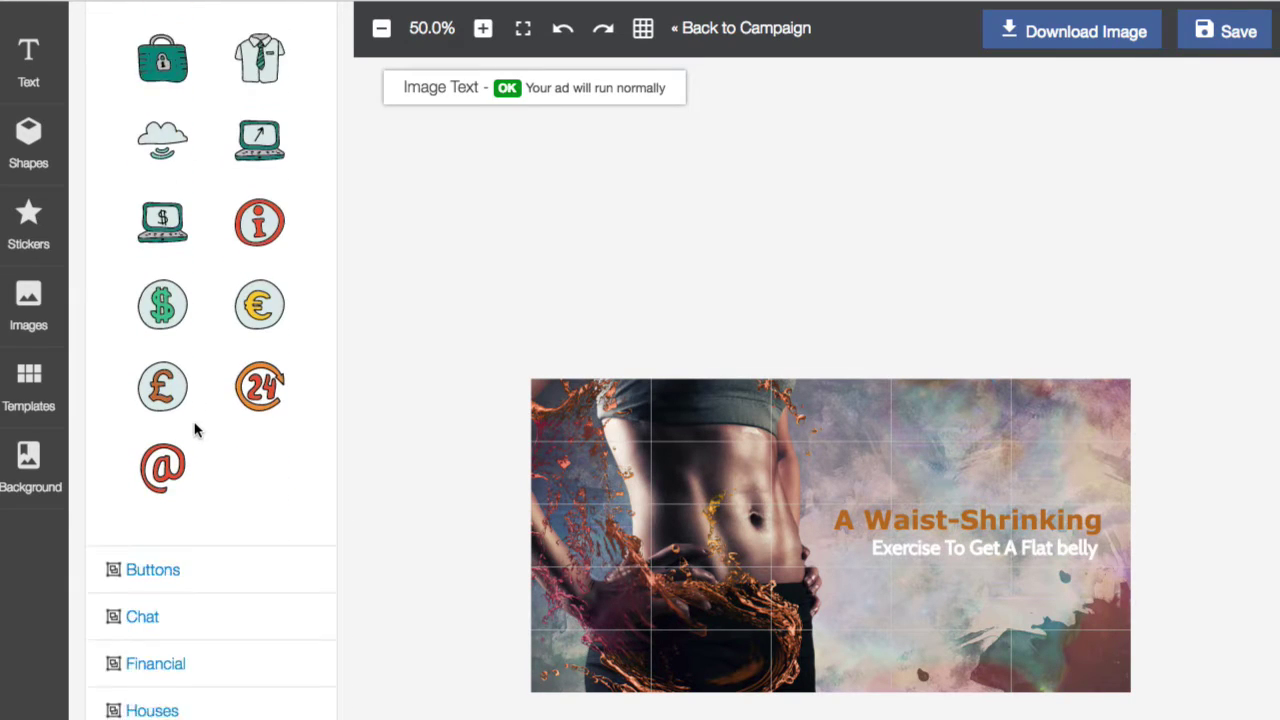
pyautogui.click(150, 468)
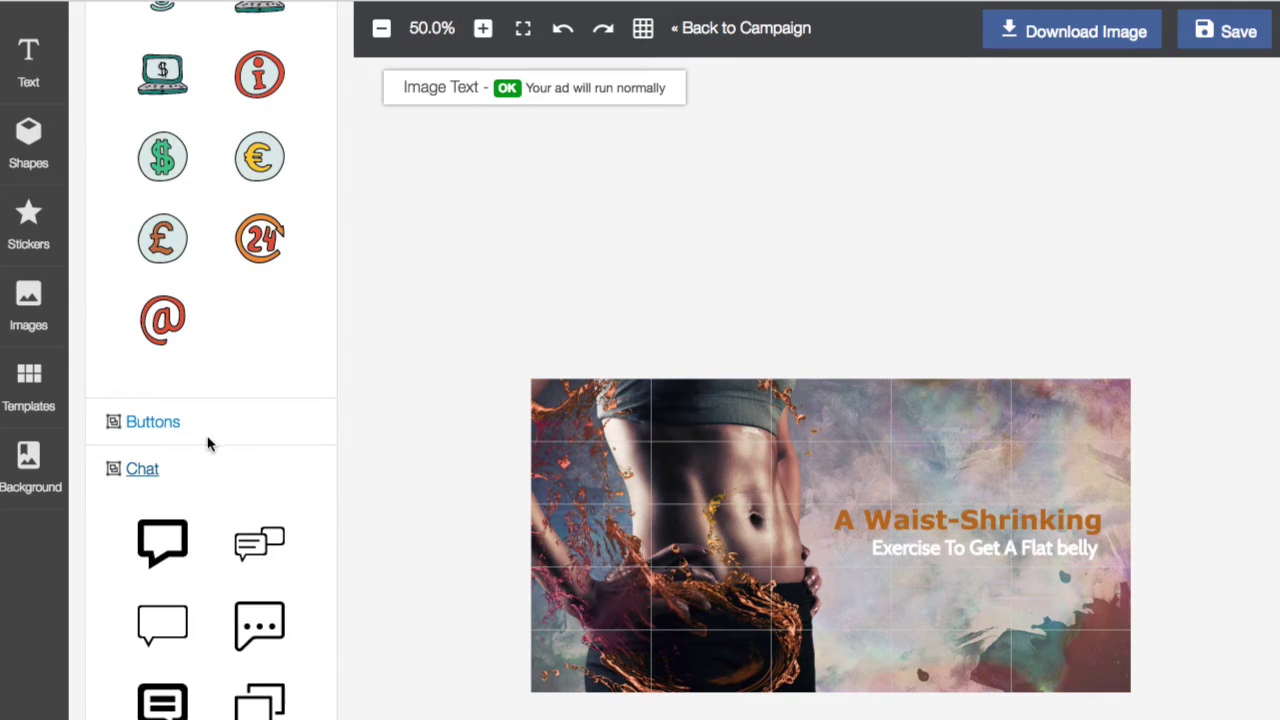
pyautogui.scroll(12, 209, 443)
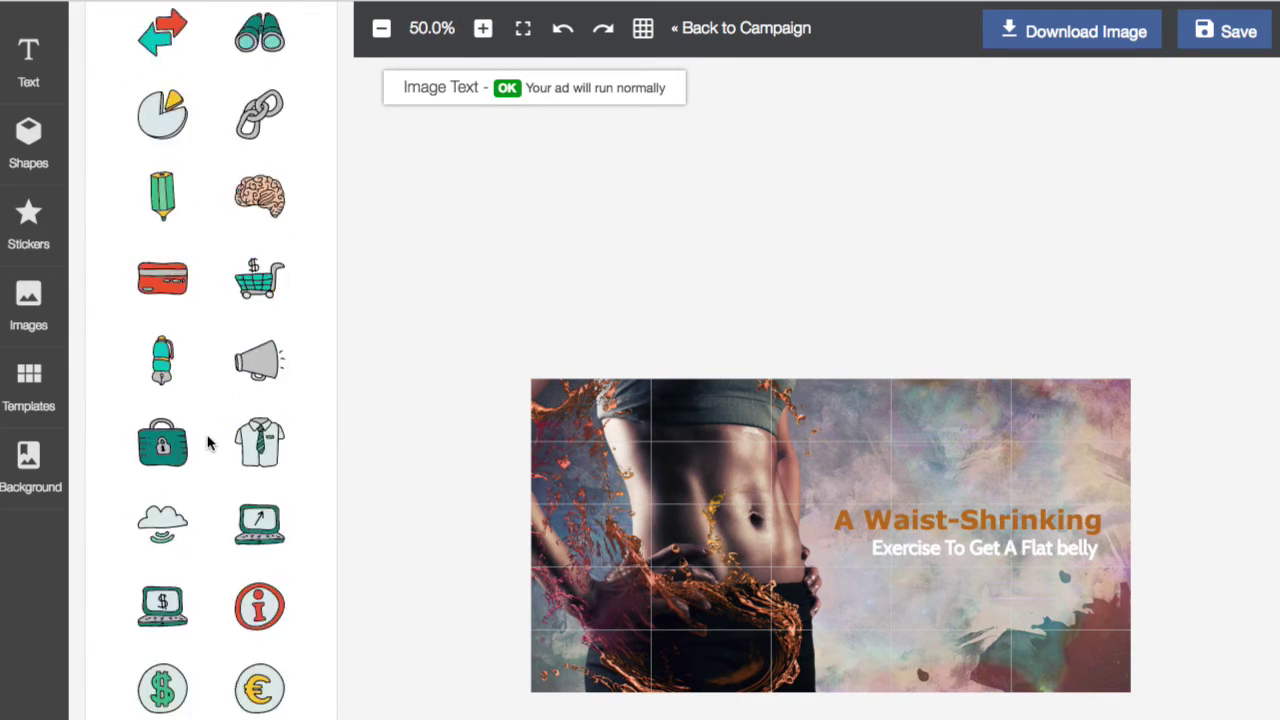
# - Open the file picker for uploading an image and close it without choosing a file
pyautogui.click(30, 305)
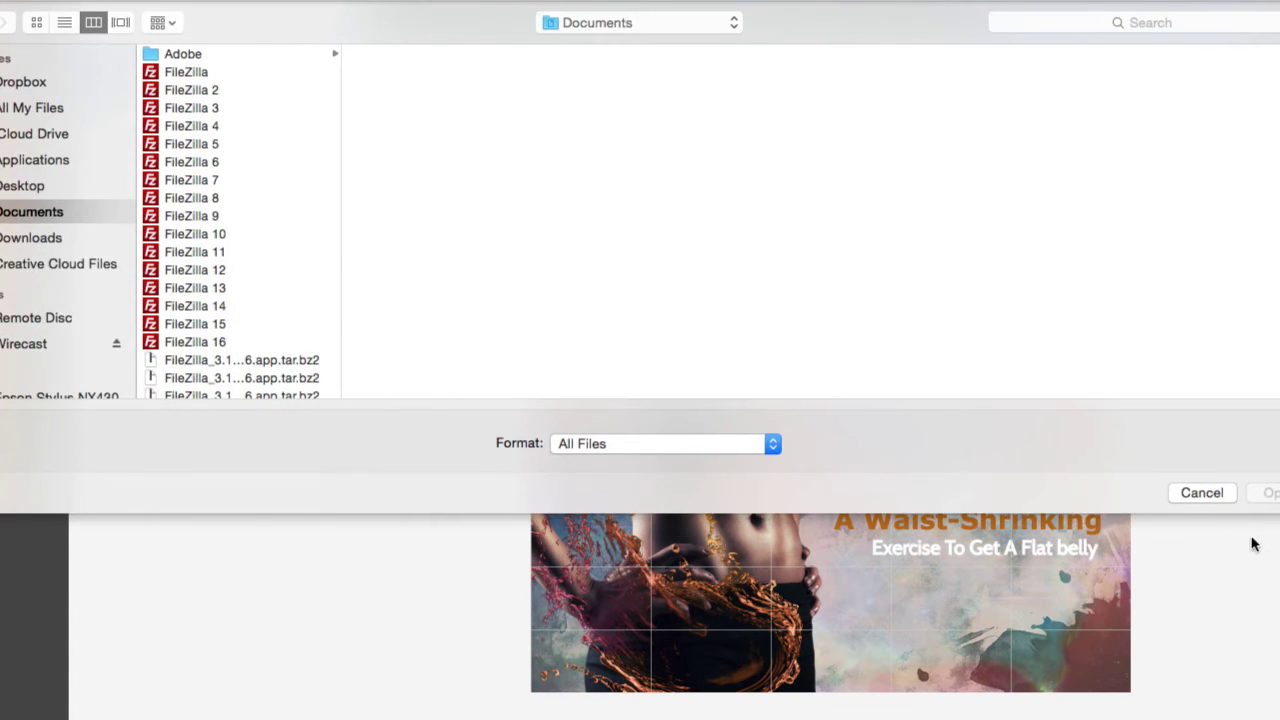
pyautogui.click(1208, 492)
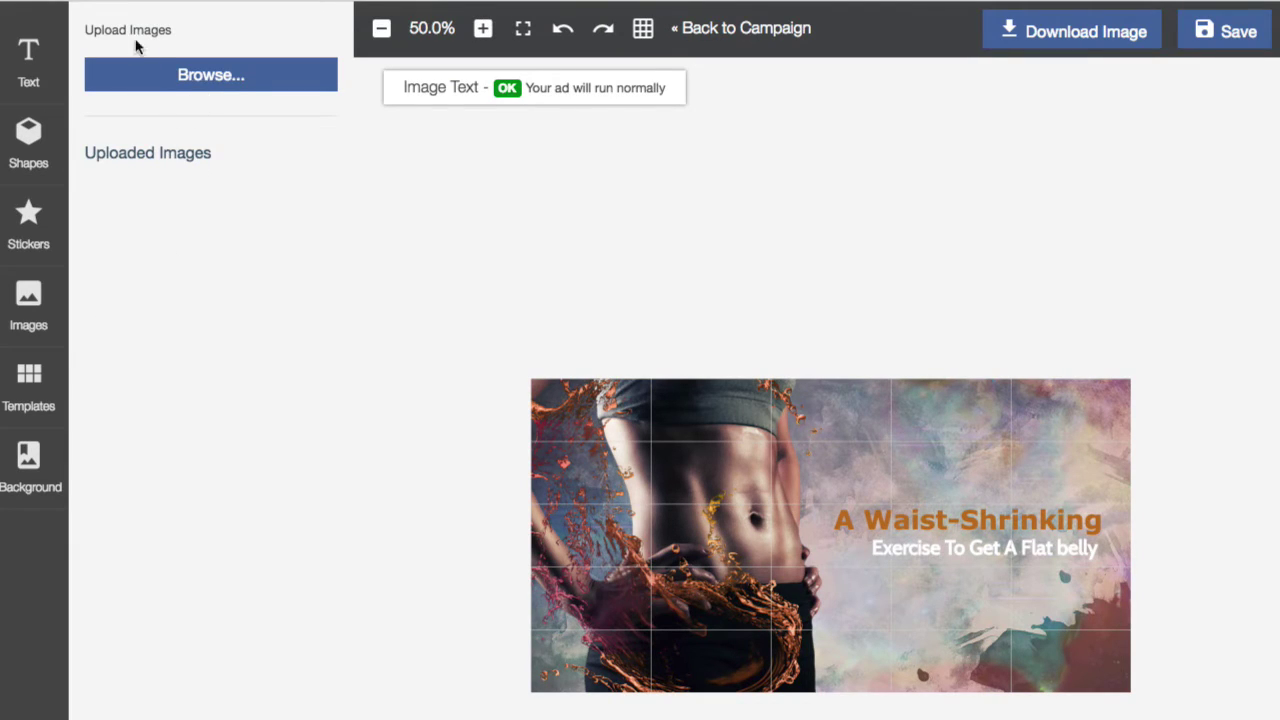
# - Check the background image upload option and search the background images for "fitness"
pyautogui.click(32, 383)
pyautogui.click(27, 460)
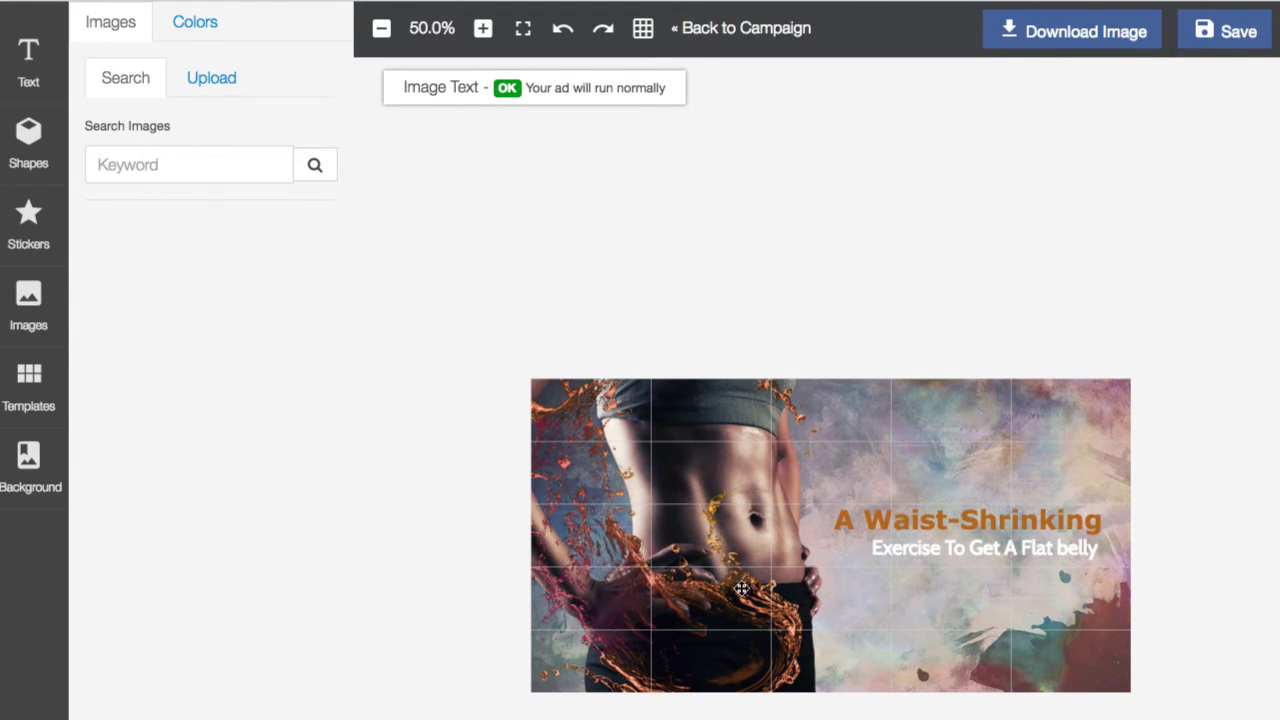
pyautogui.click(203, 86)
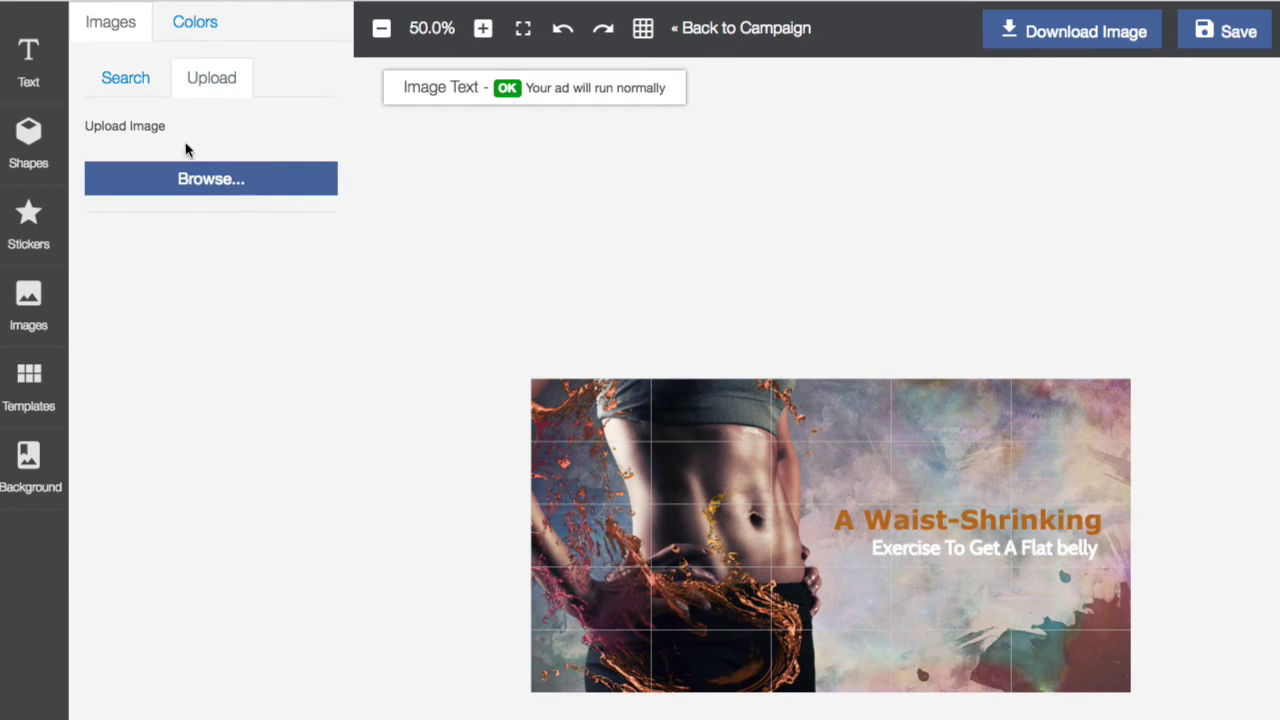
pyautogui.click(134, 88)
pyautogui.click(166, 165)
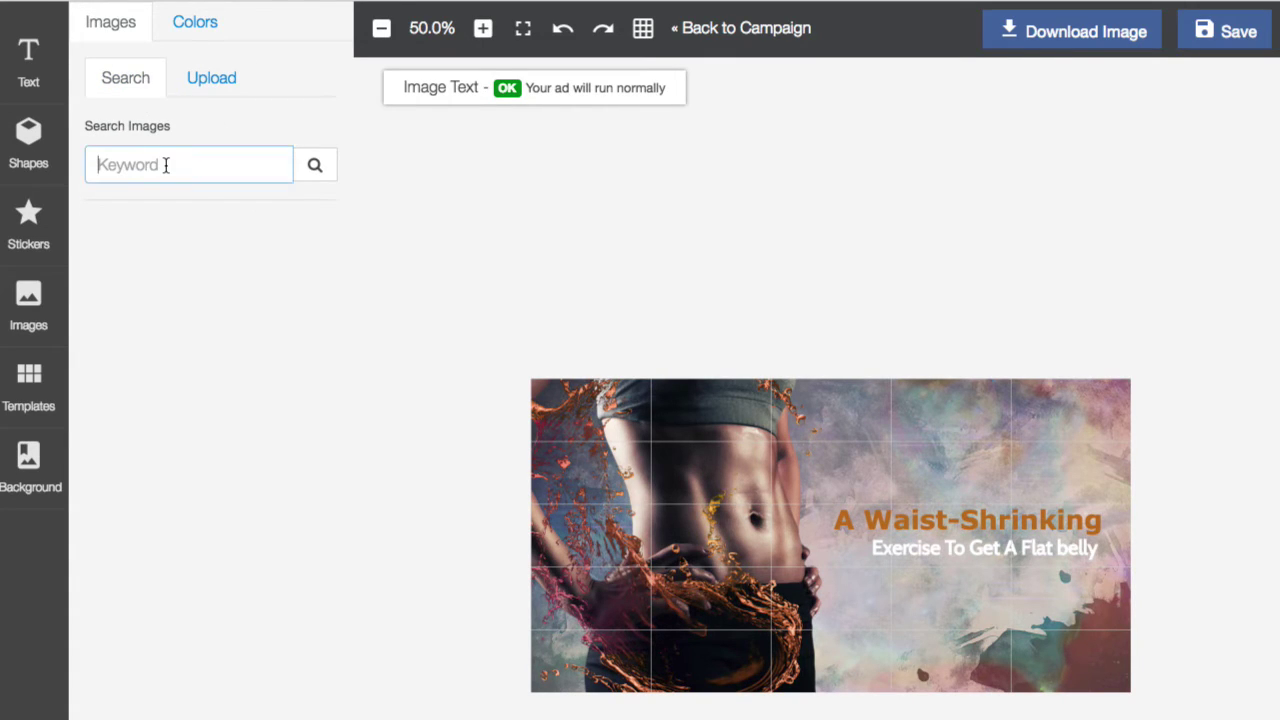
pyautogui.write('m')
pyautogui.click(302, 160)
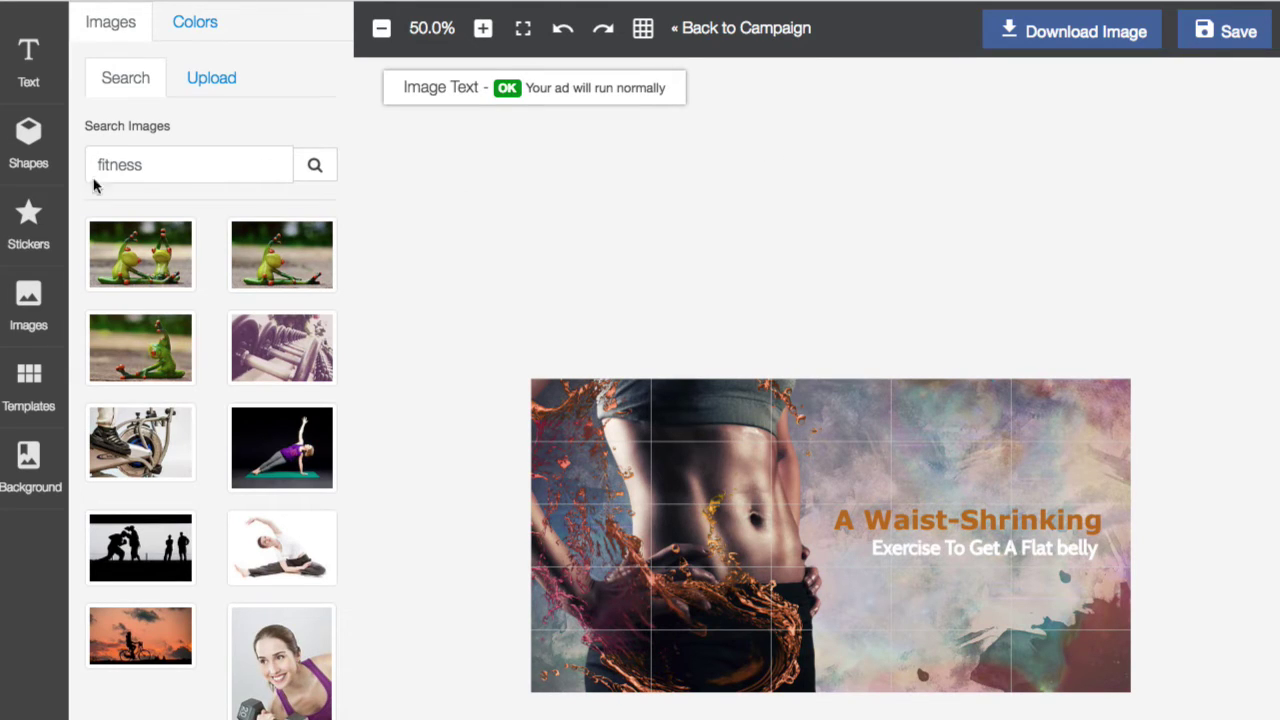
# - Examine the background color swatches and the list of template categories
pyautogui.click(191, 36)
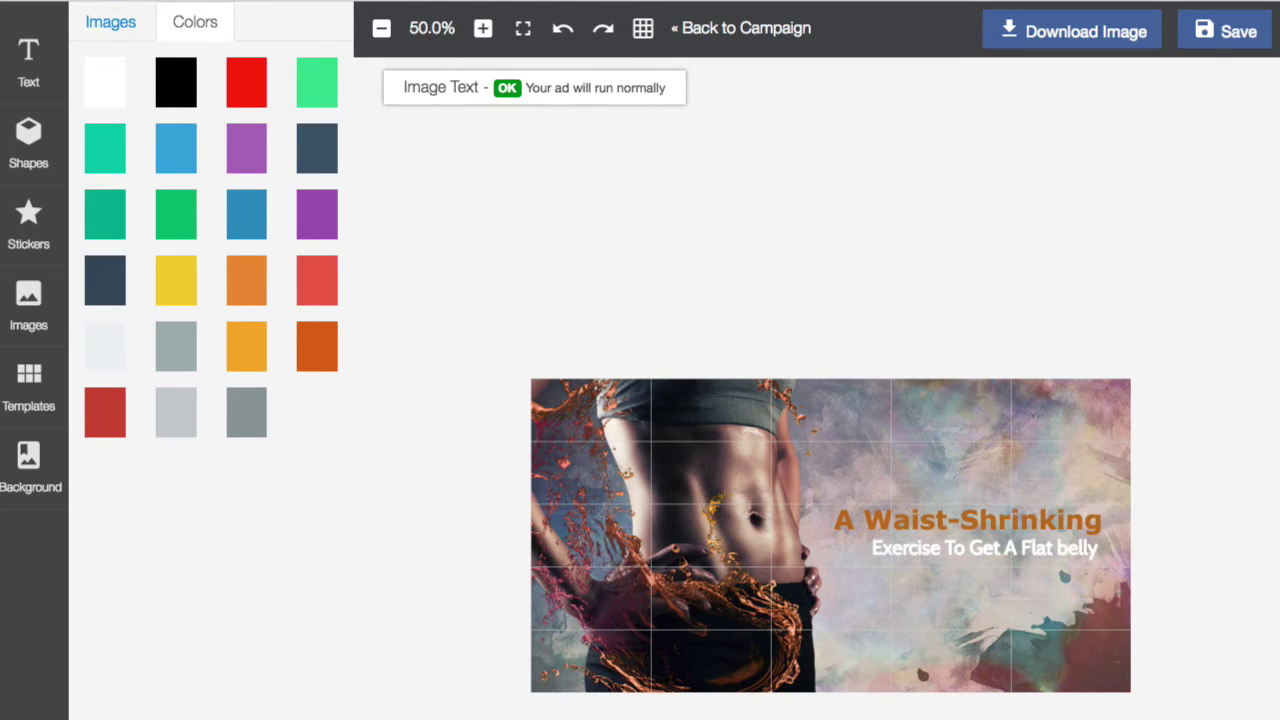
pyautogui.click(106, 32)
pyautogui.click(183, 32)
pyautogui.click(28, 378)
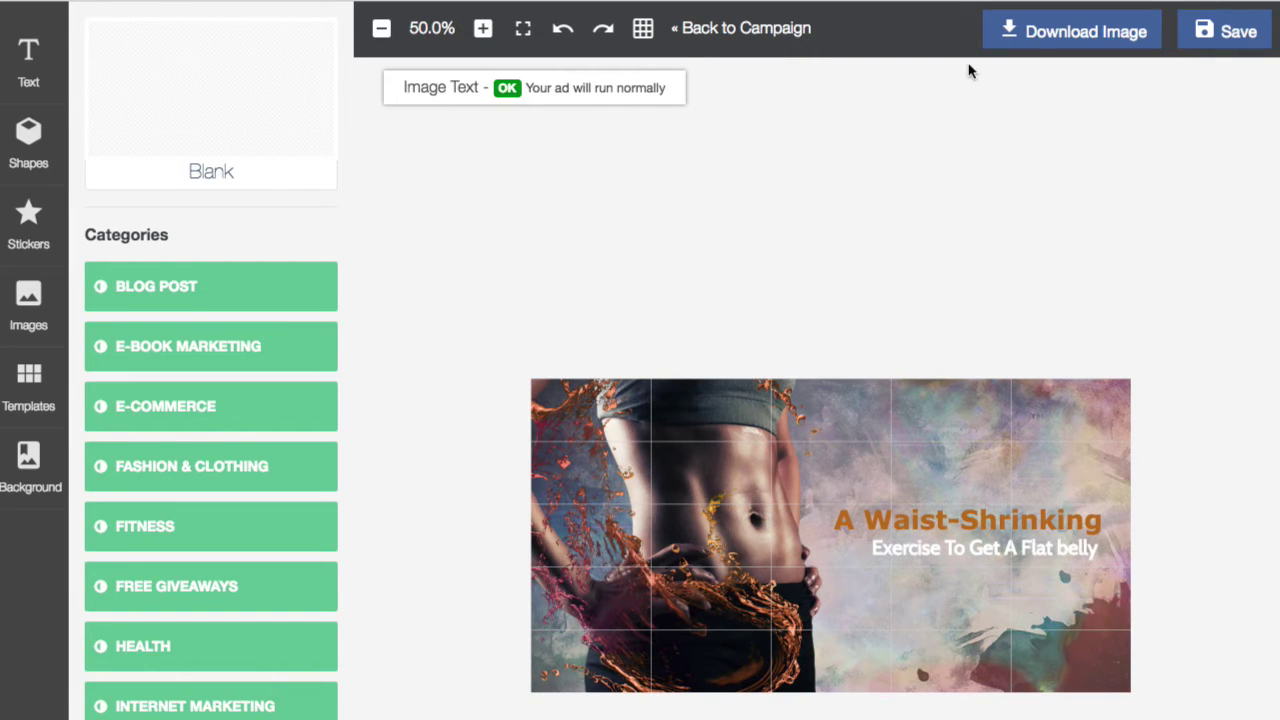
# - Save the ad image and return to the Demo campaign page
pyautogui.click(1205, 33)
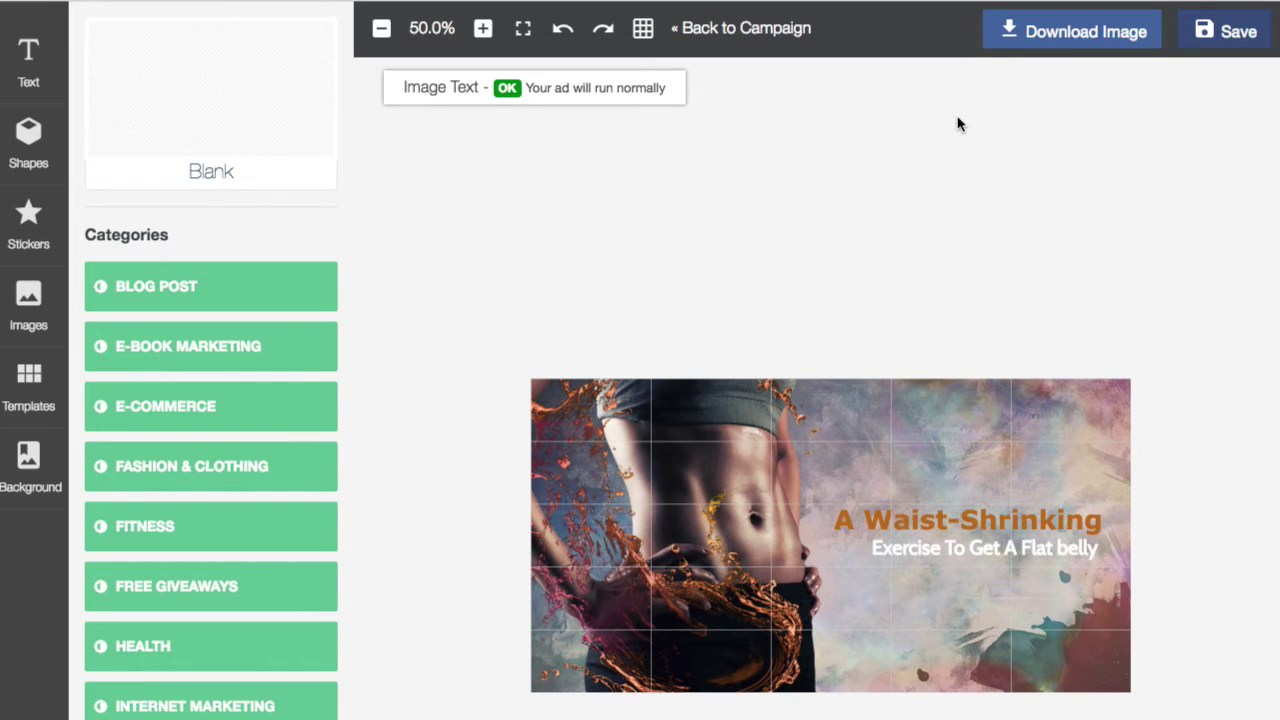
pyautogui.click(750, 30)
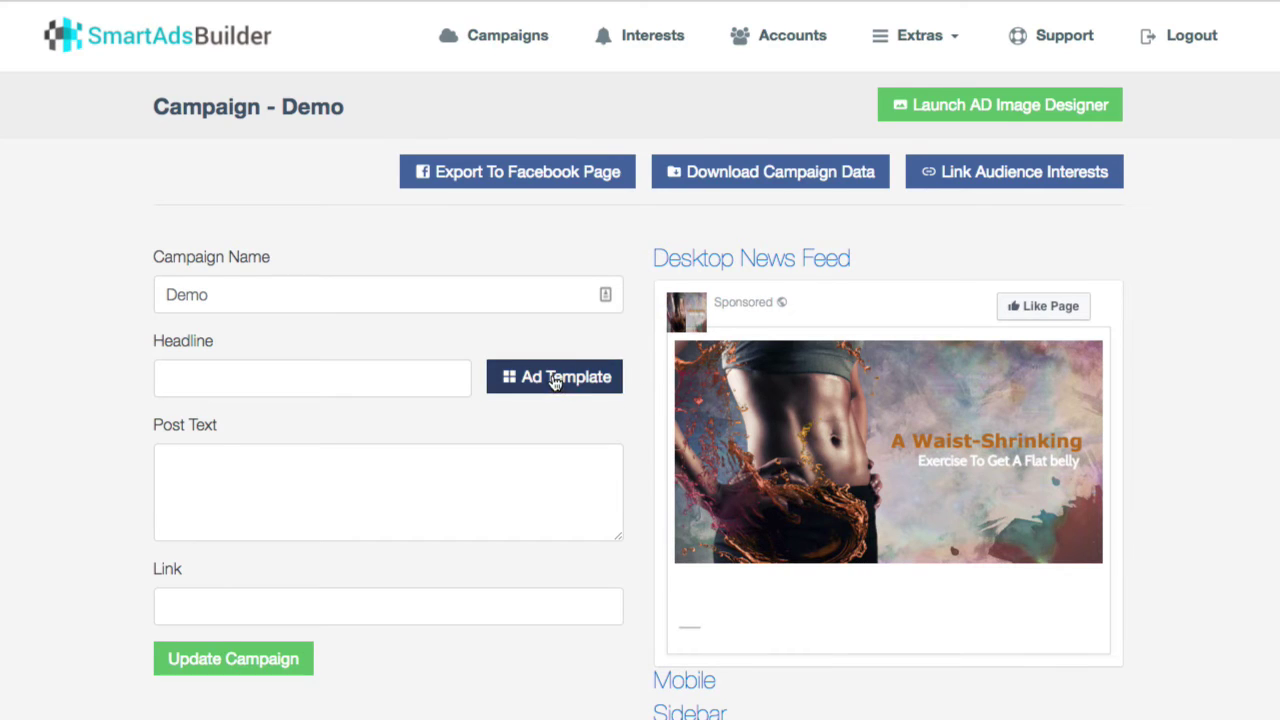
# - Look through the ad template categories and the Health & Fitness templates, leaving that category collapsed
pyautogui.click(598, 378)
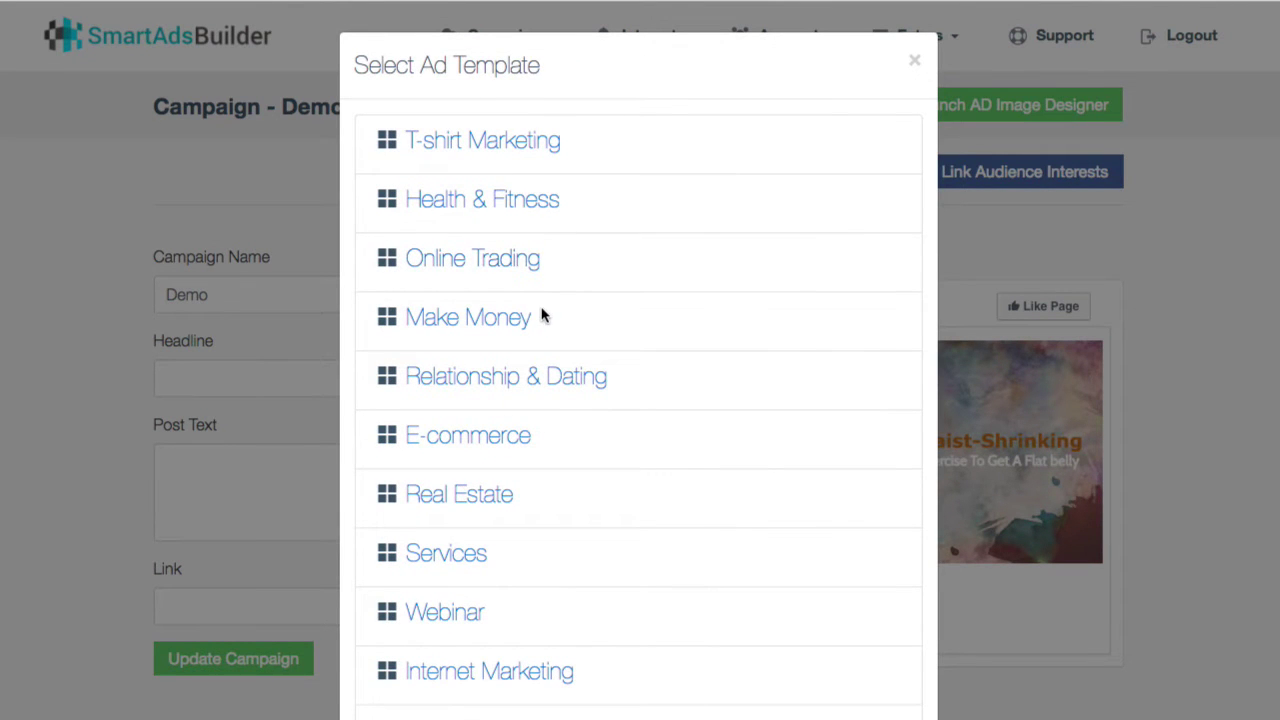
pyautogui.scroll(-3, 543, 309)
pyautogui.click(494, 58)
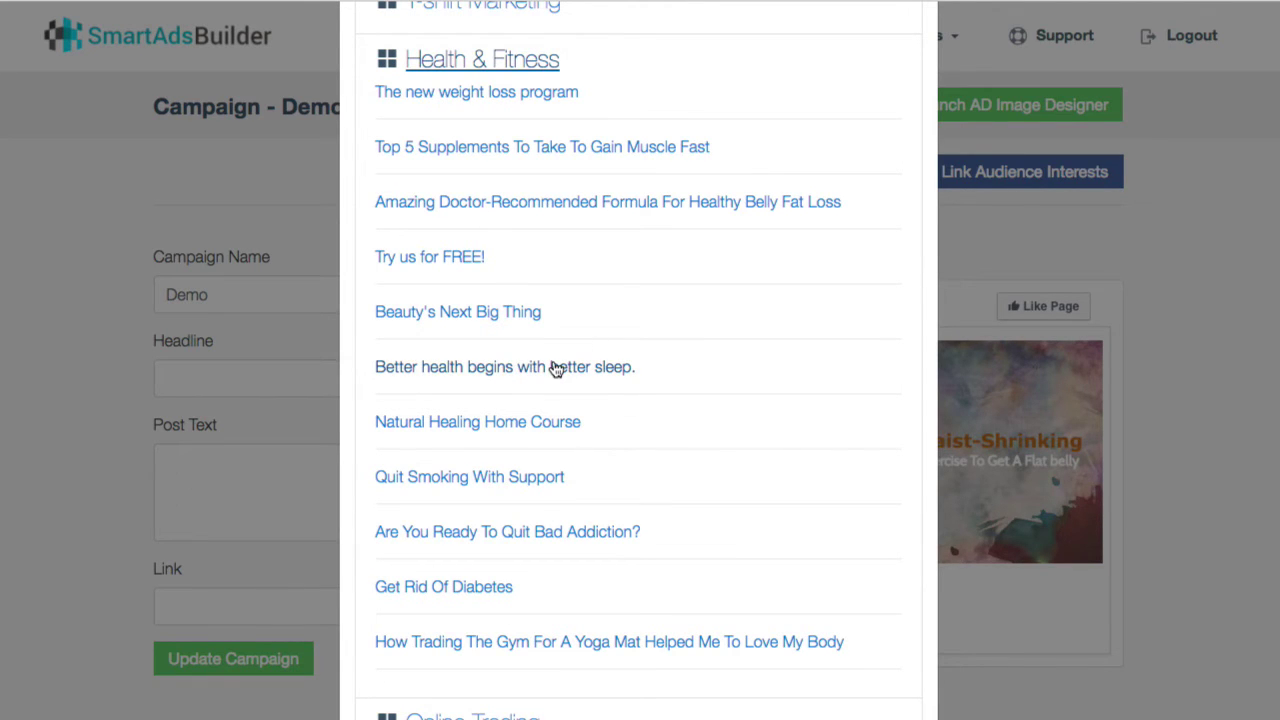
pyautogui.scroll(-12, 555, 369)
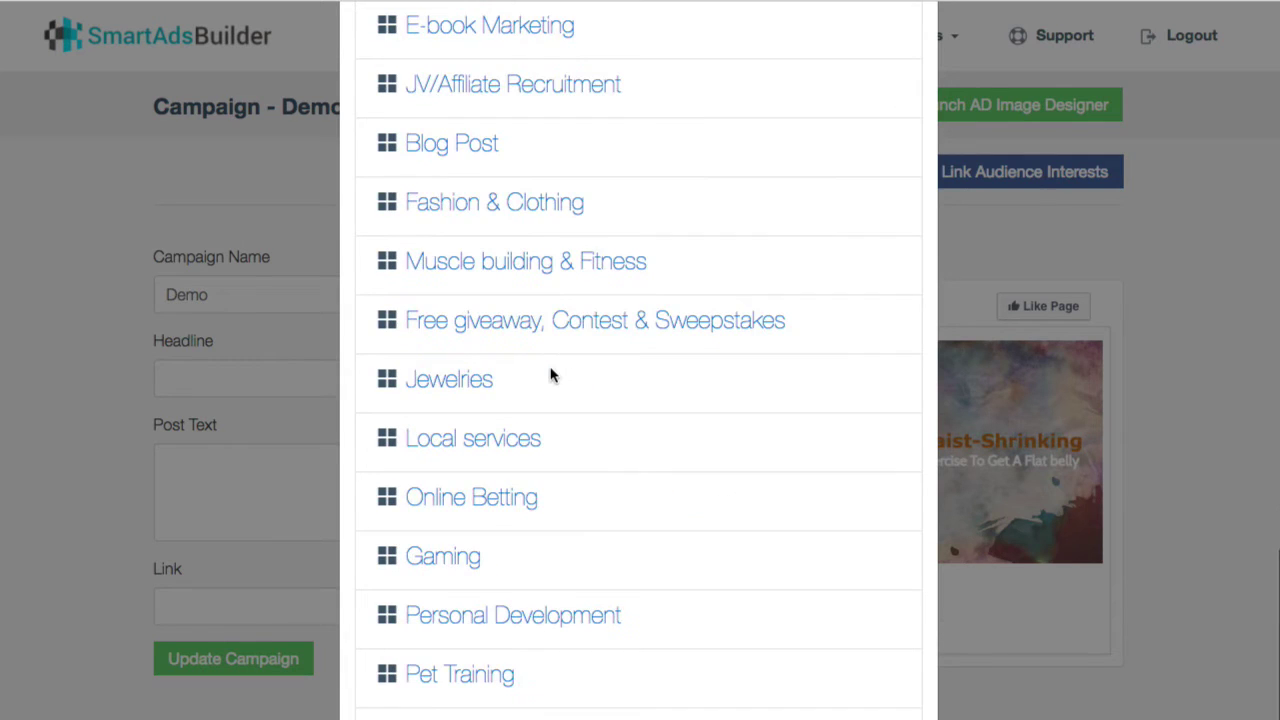
pyautogui.scroll(10, 550, 375)
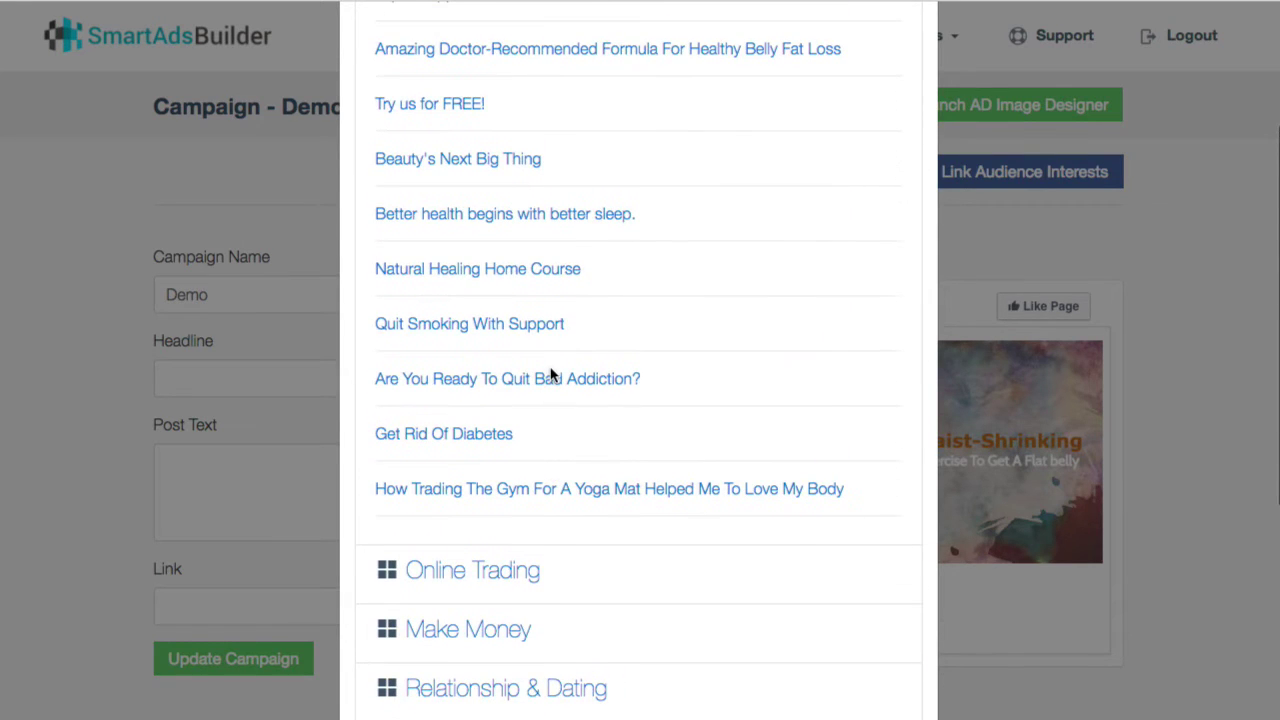
pyautogui.scroll(5, 628, 310)
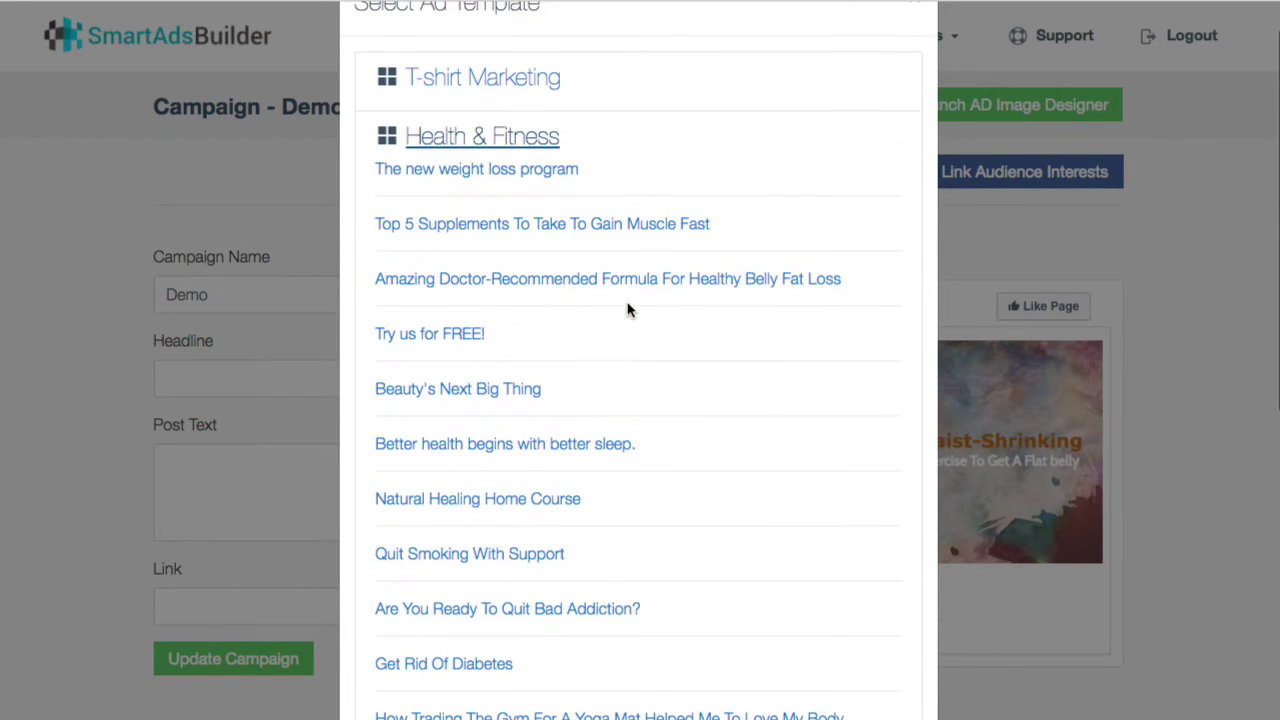
pyautogui.click(470, 140)
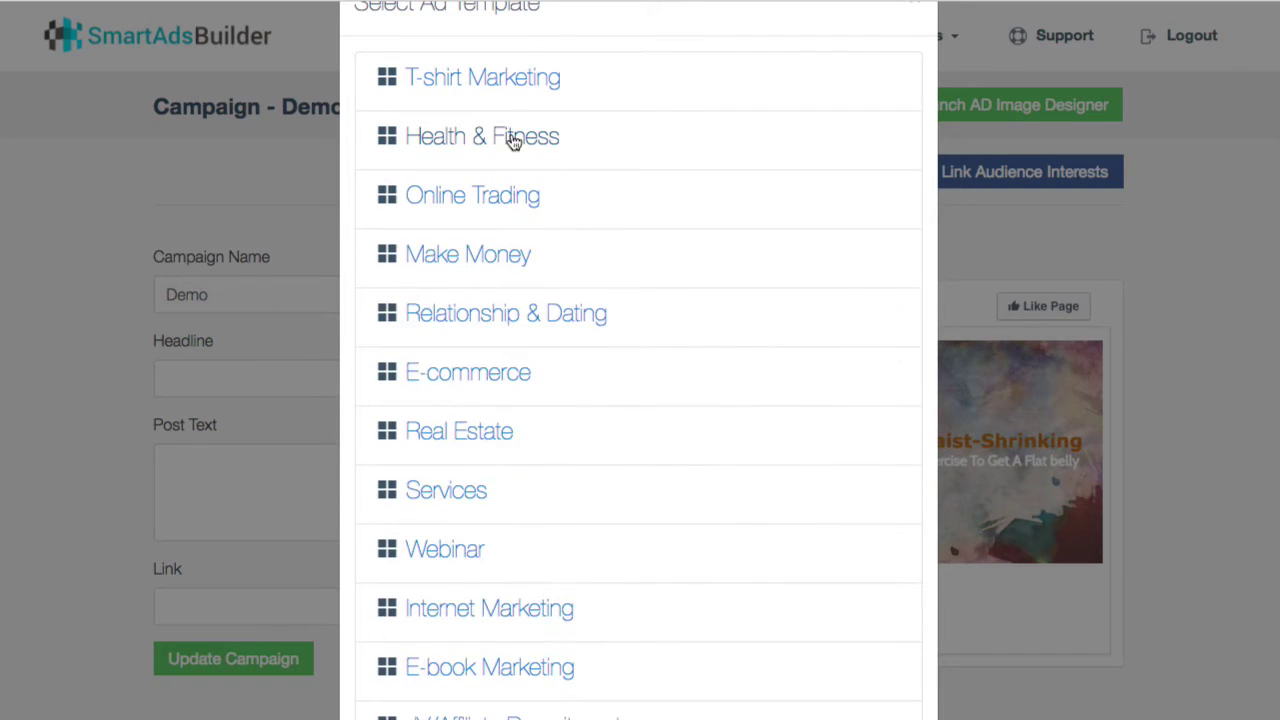
# - Fill in the ad copy with the "Easiest Muscle Building Secret REVEALED" template from the Muscle building & Fitness category
pyautogui.scroll(-8, 726, 287)
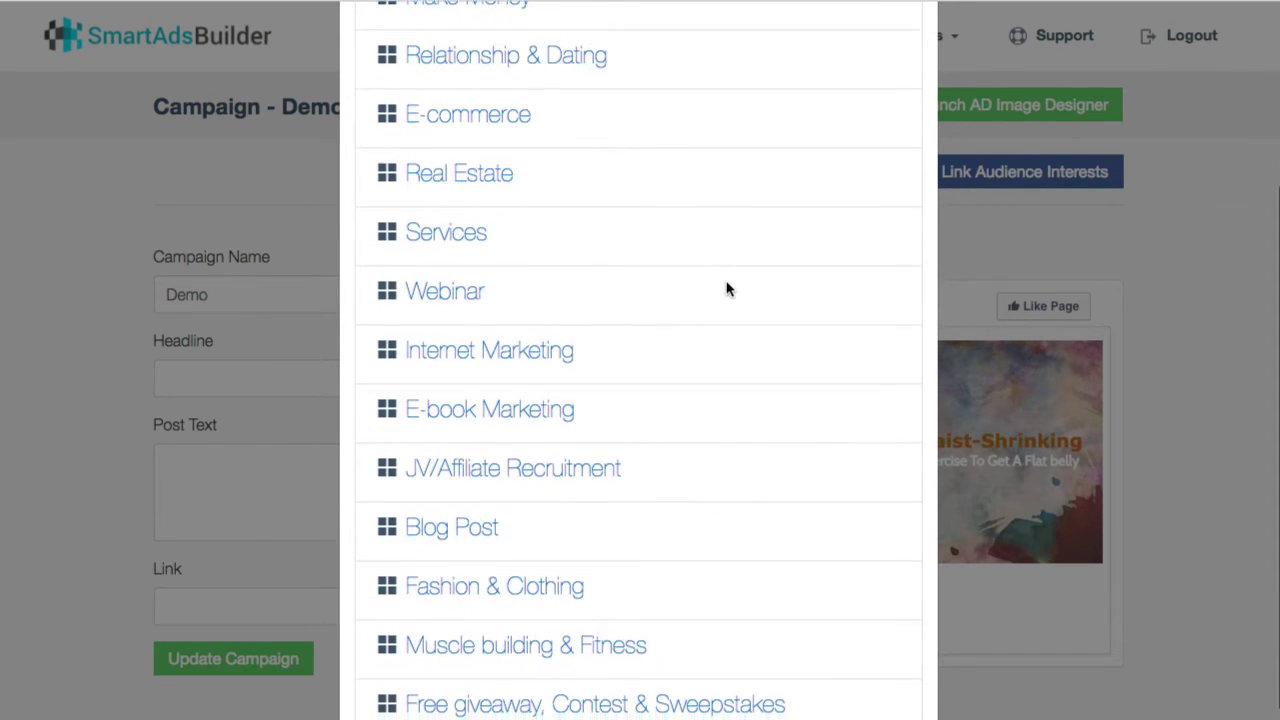
pyautogui.scroll(-5, 727, 289)
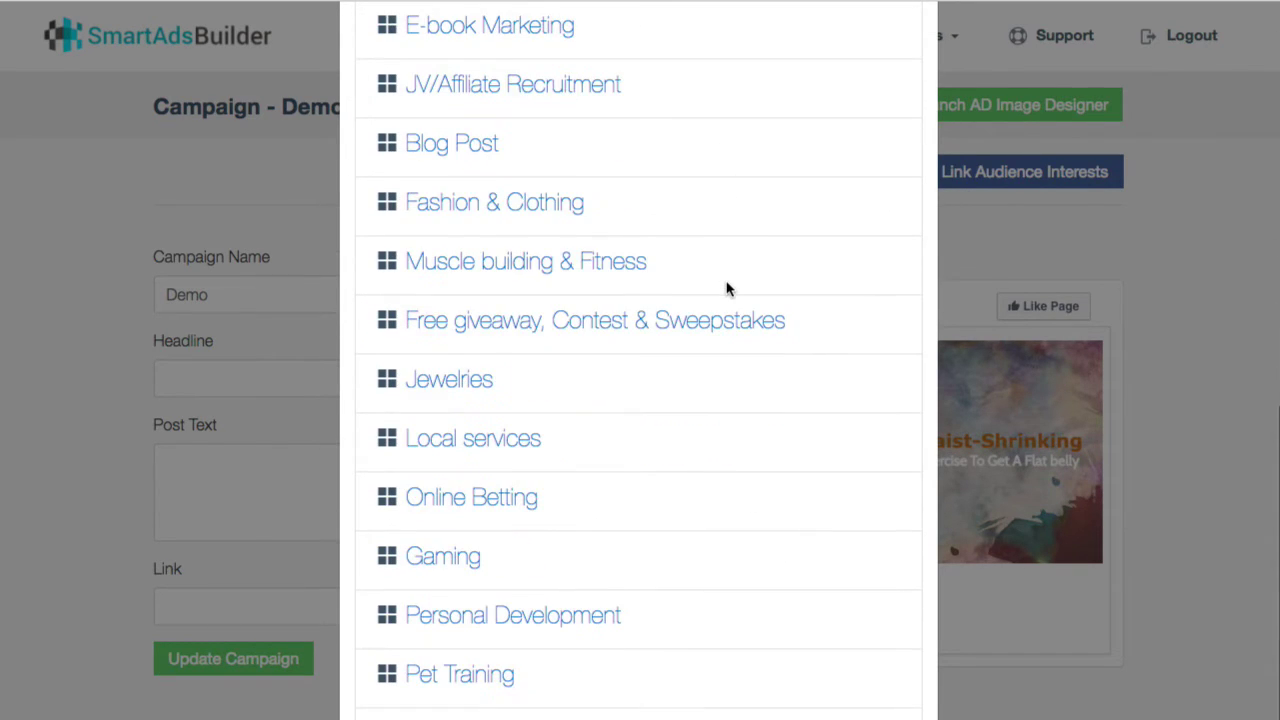
pyautogui.click(543, 265)
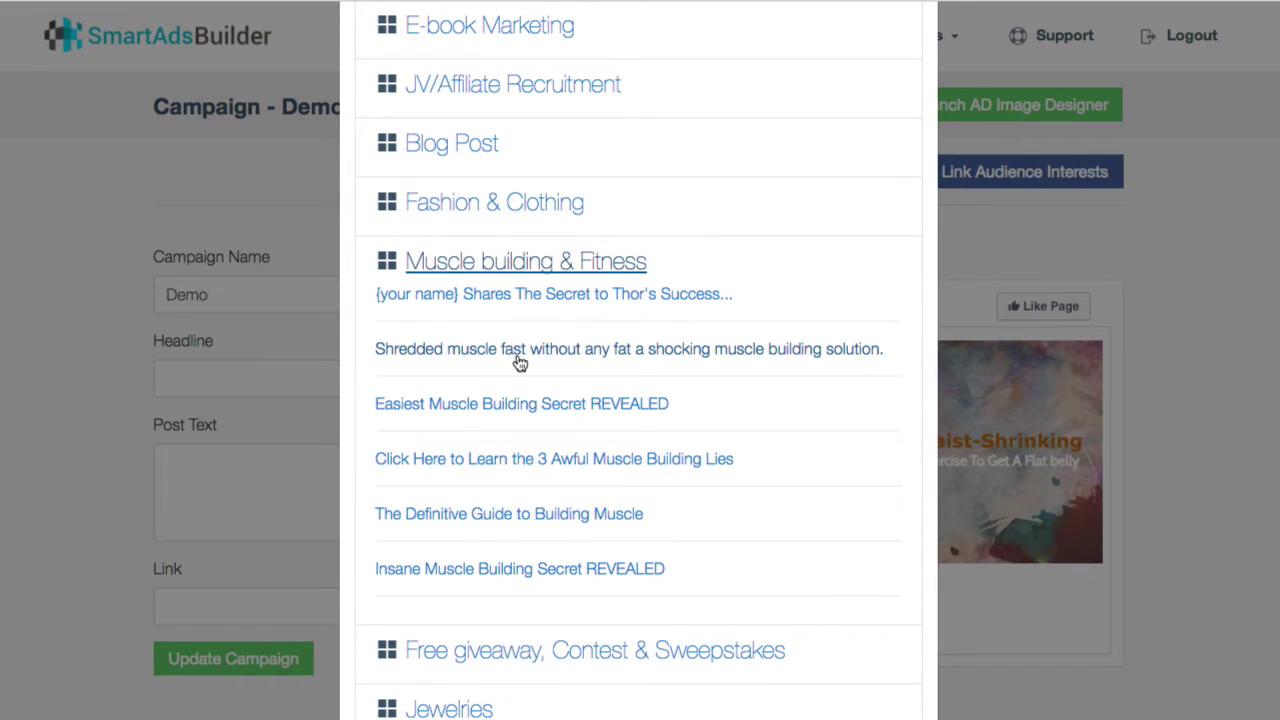
pyautogui.click(495, 404)
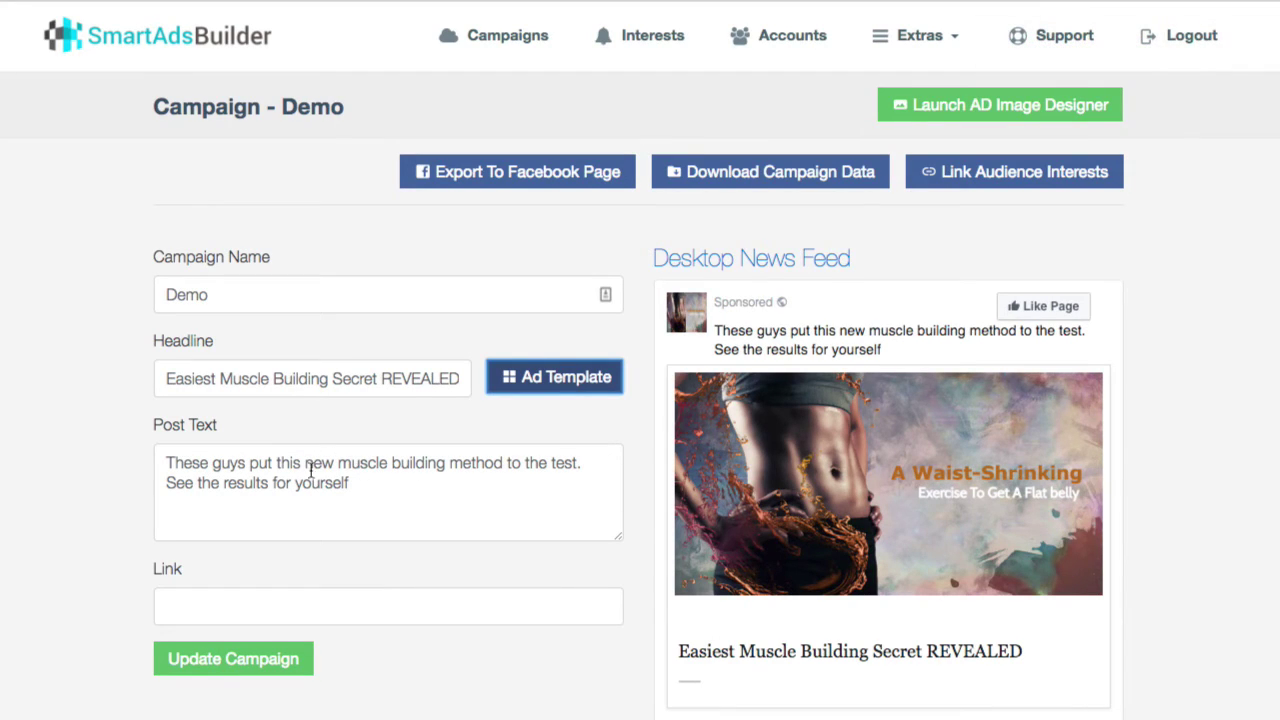
pyautogui.click(368, 484)
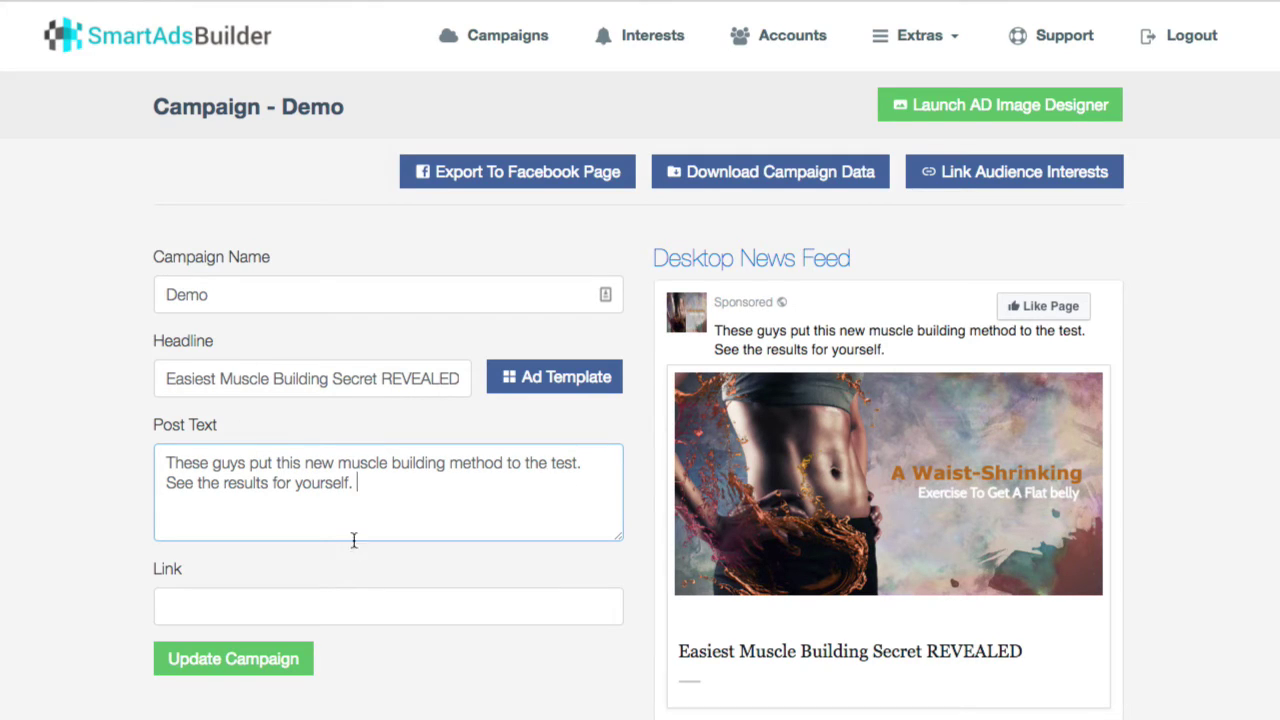
pyautogui.click(258, 606)
pyautogui.write('ht')
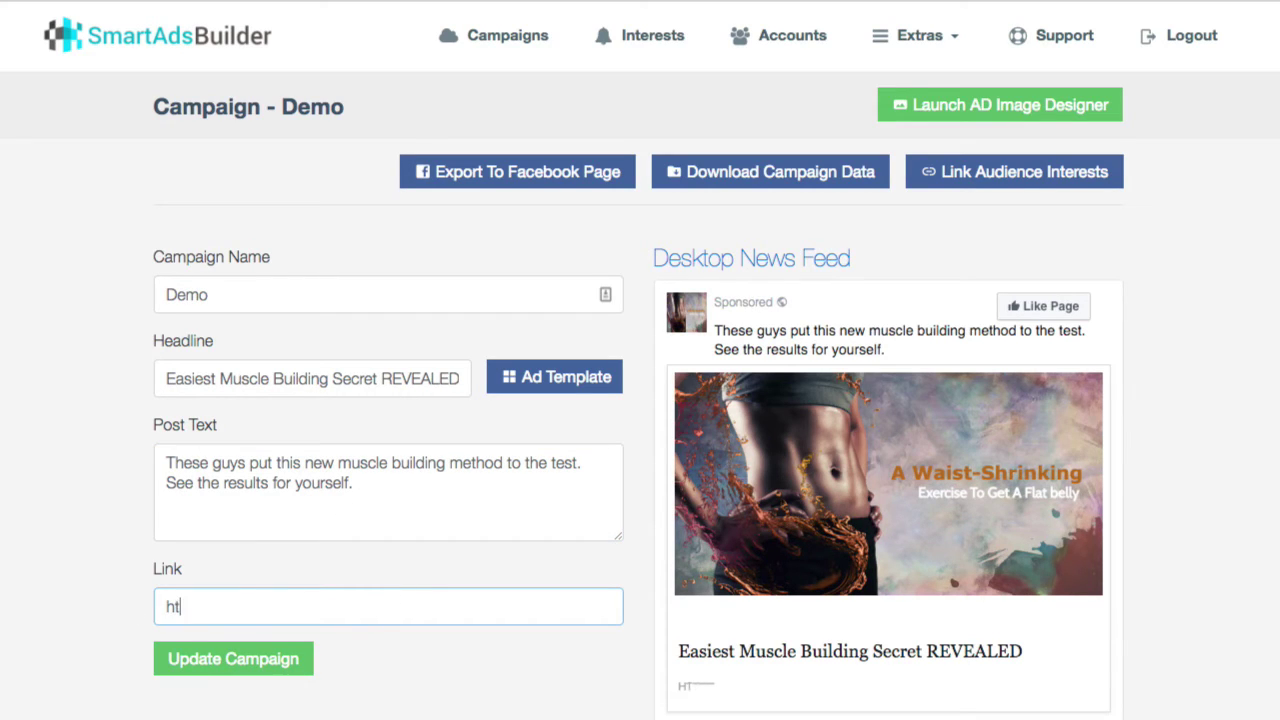
pyautogui.write('tp://ampedpu')
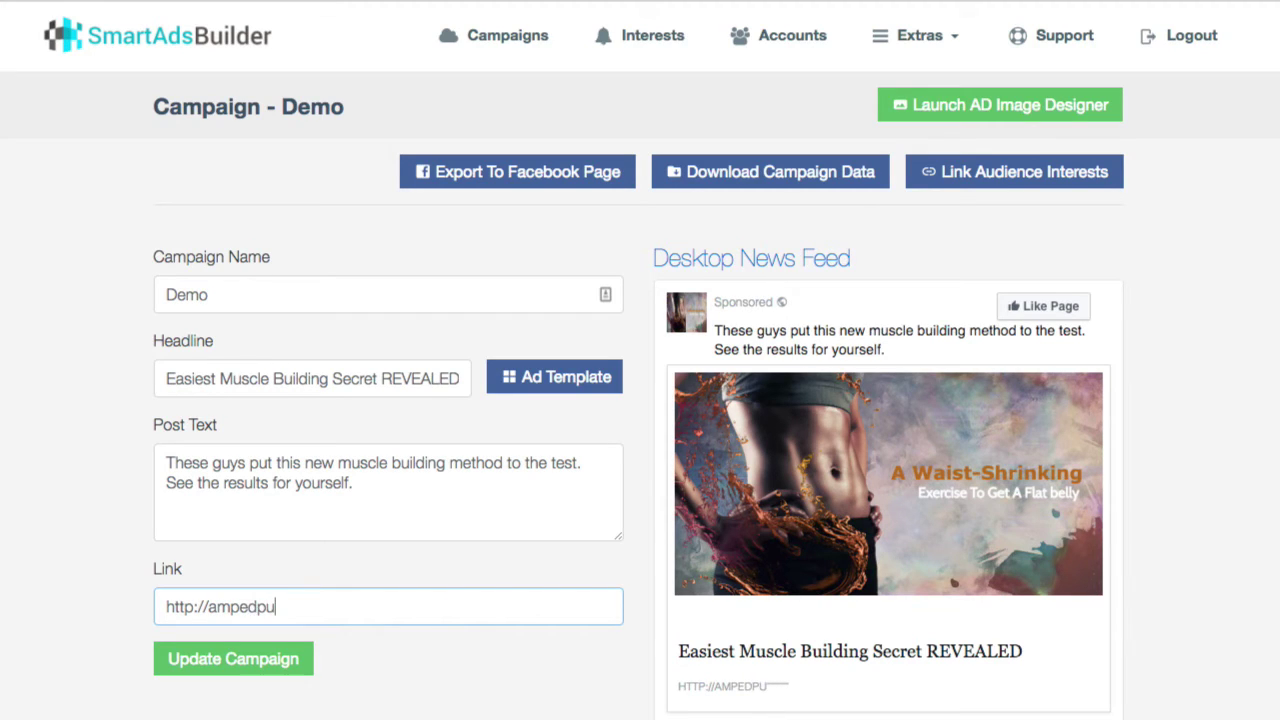
pyautogui.write('blishing.com')
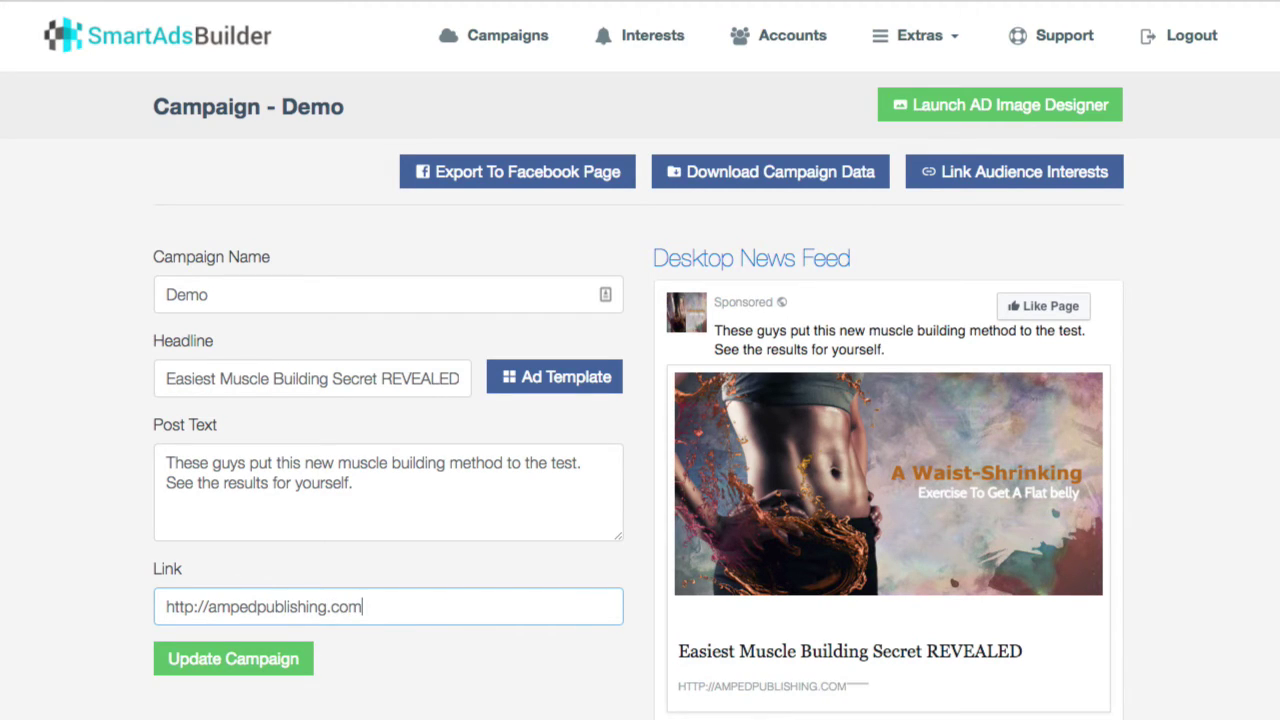
# - Preview the ad in the mobile, sidebar and desktop news feed formats, and update the campaign
pyautogui.click(479, 693)
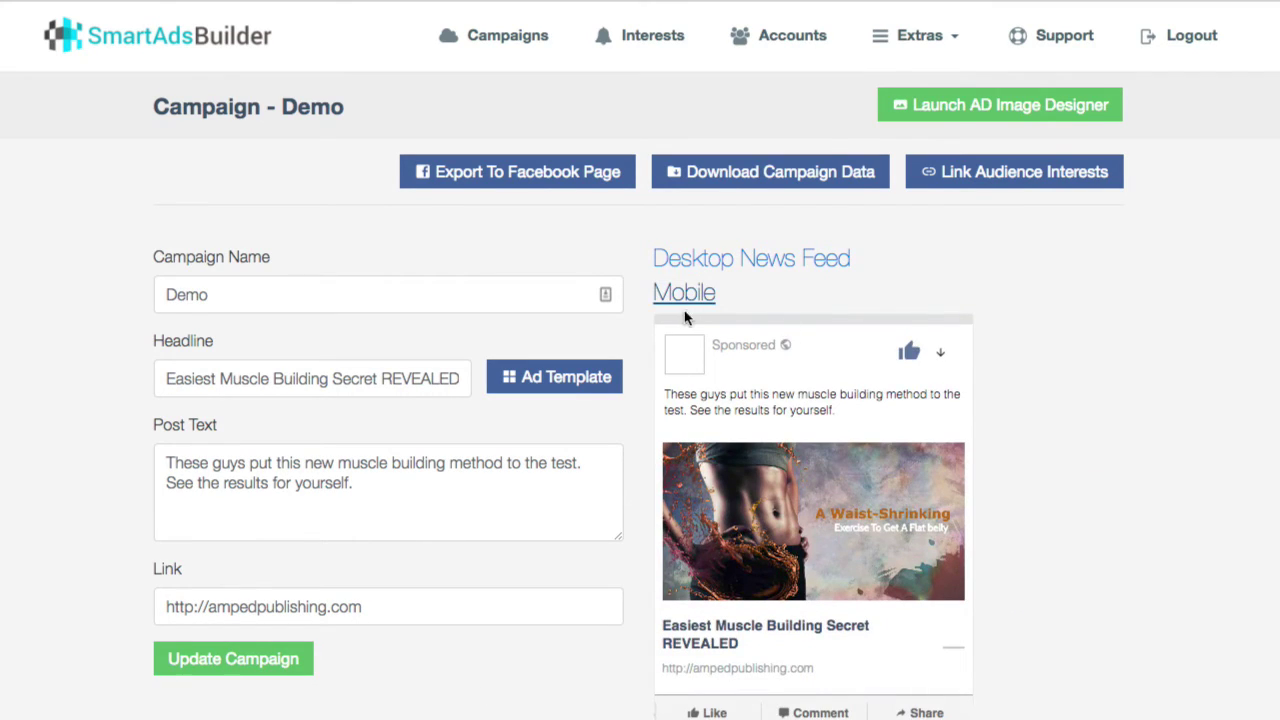
pyautogui.click(711, 268)
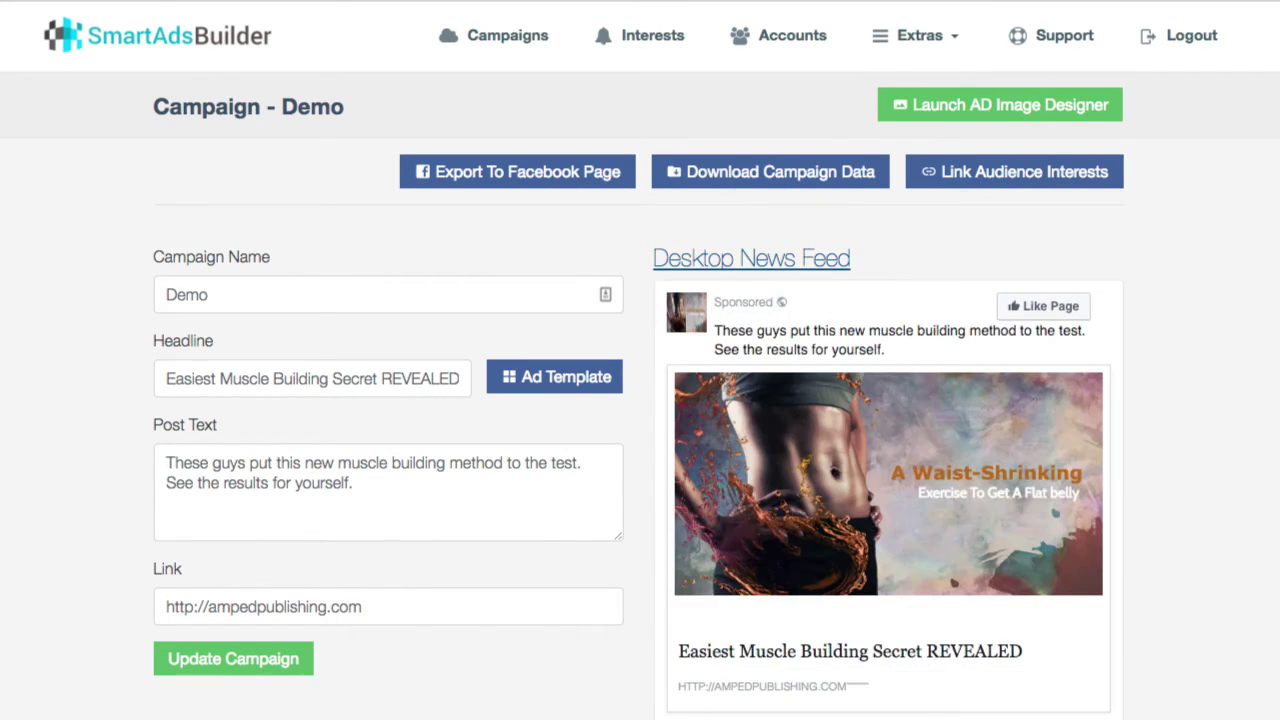
pyautogui.click(688, 712)
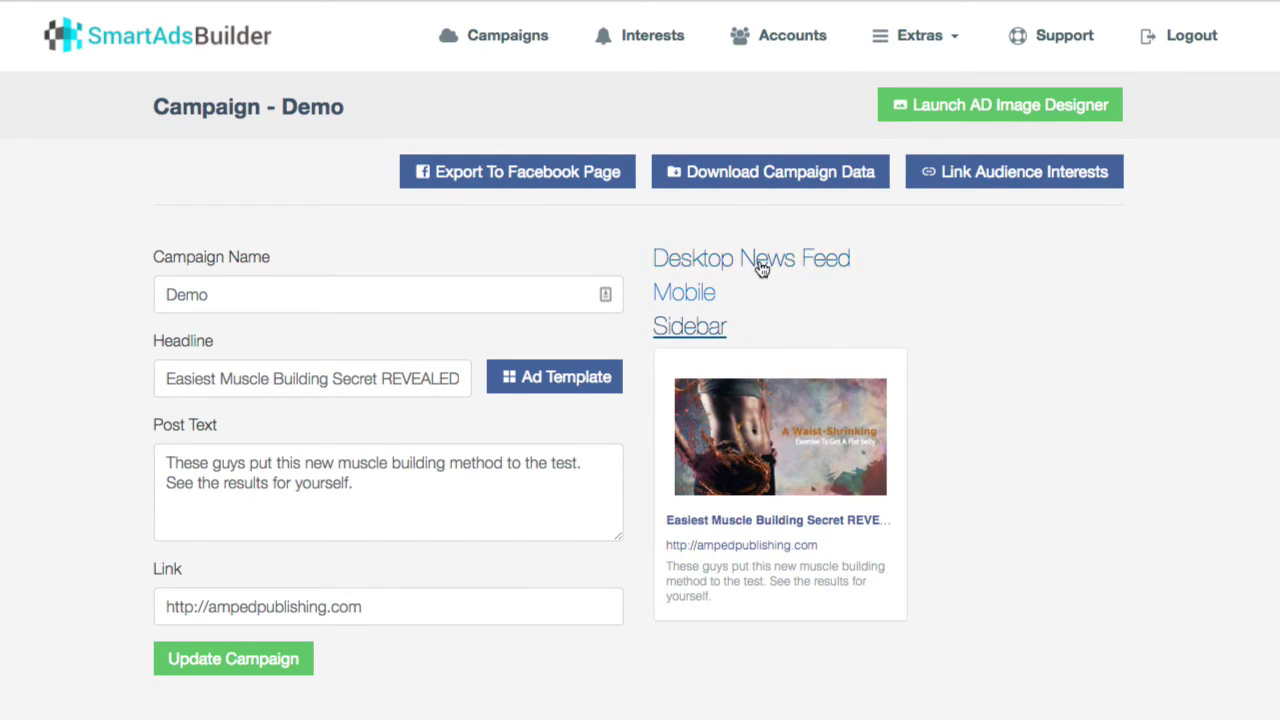
pyautogui.click(786, 262)
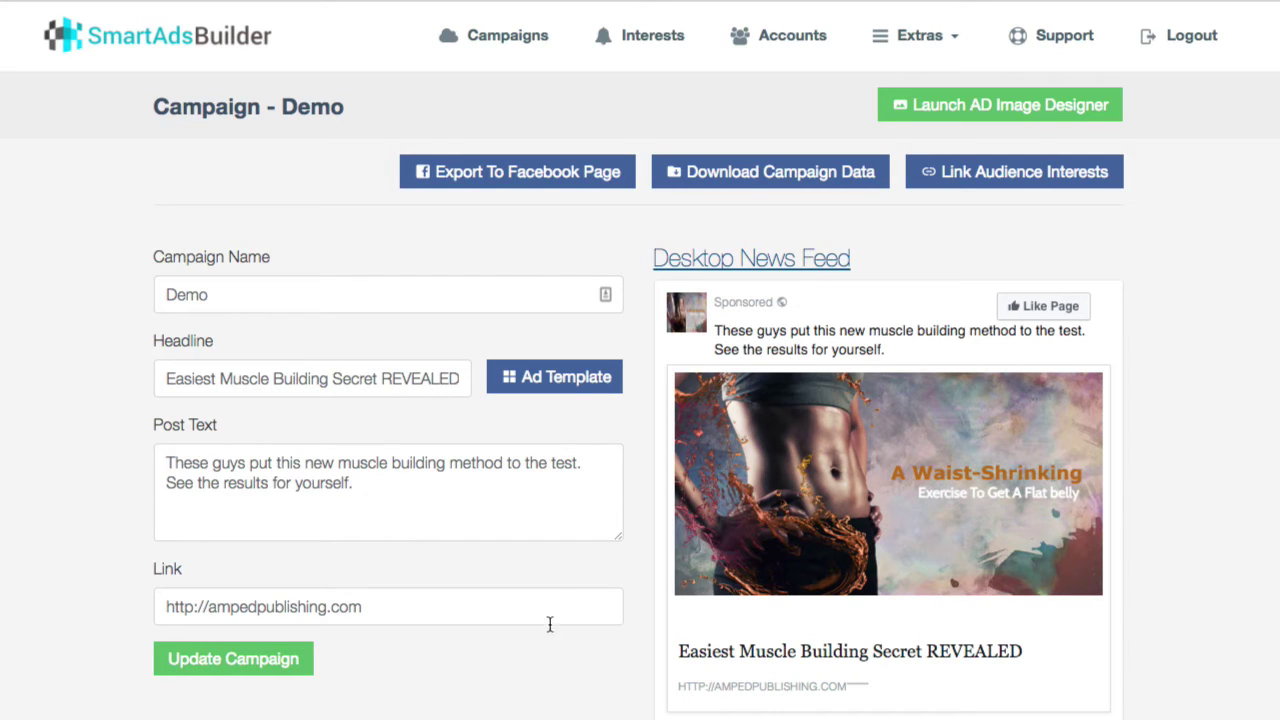
pyautogui.click(275, 659)
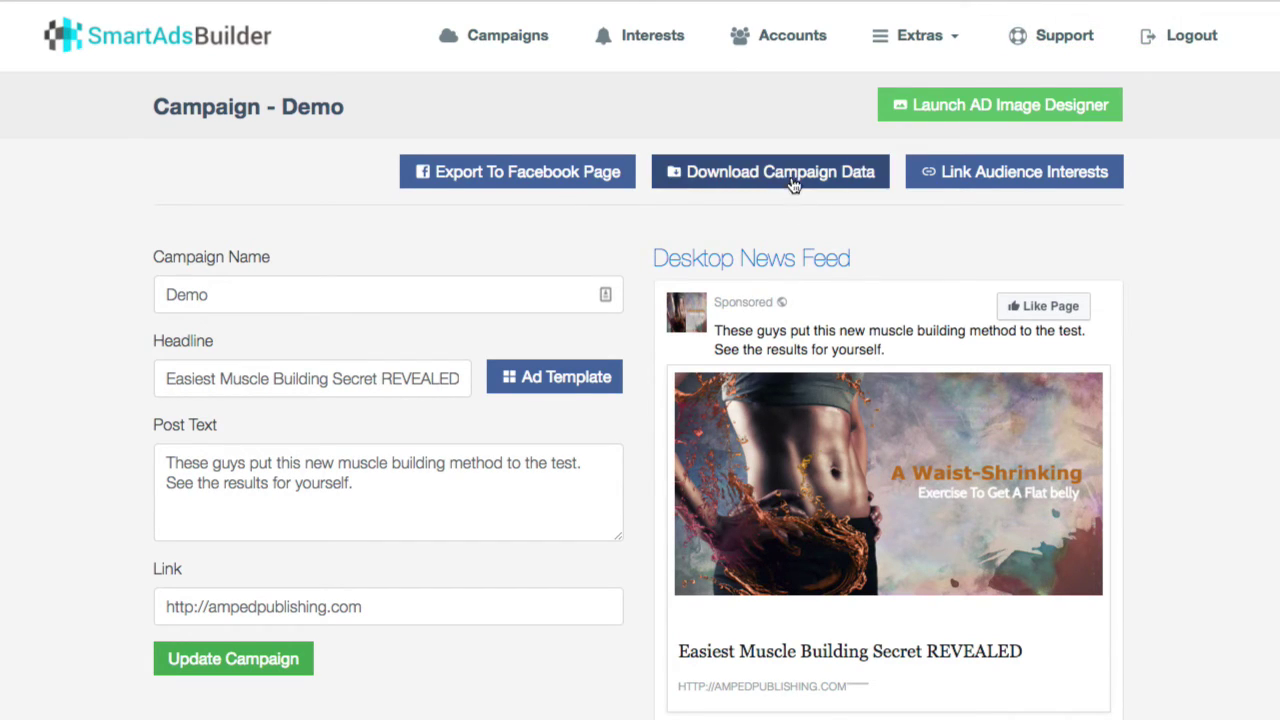
# - Check which saved audience interests can be linked to the campaign, and close the dialog without linking any
pyautogui.click(1020, 182)
pyautogui.click(718, 190)
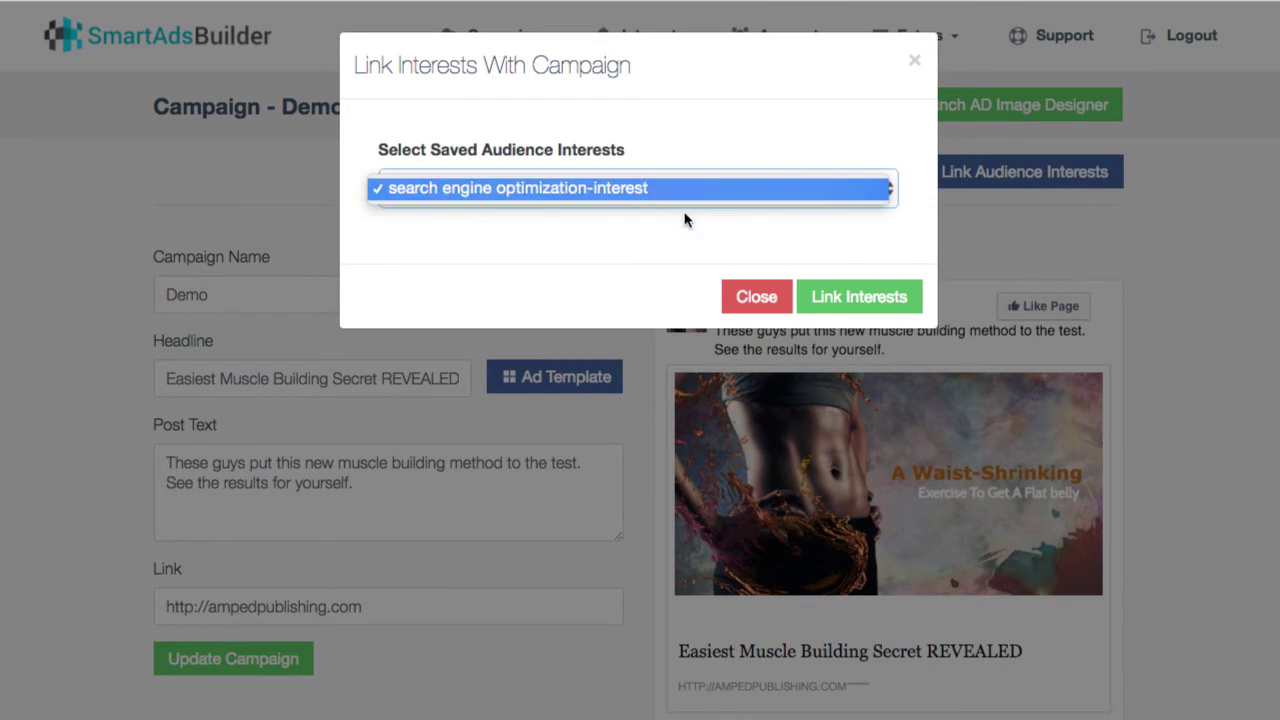
pyautogui.click(528, 187)
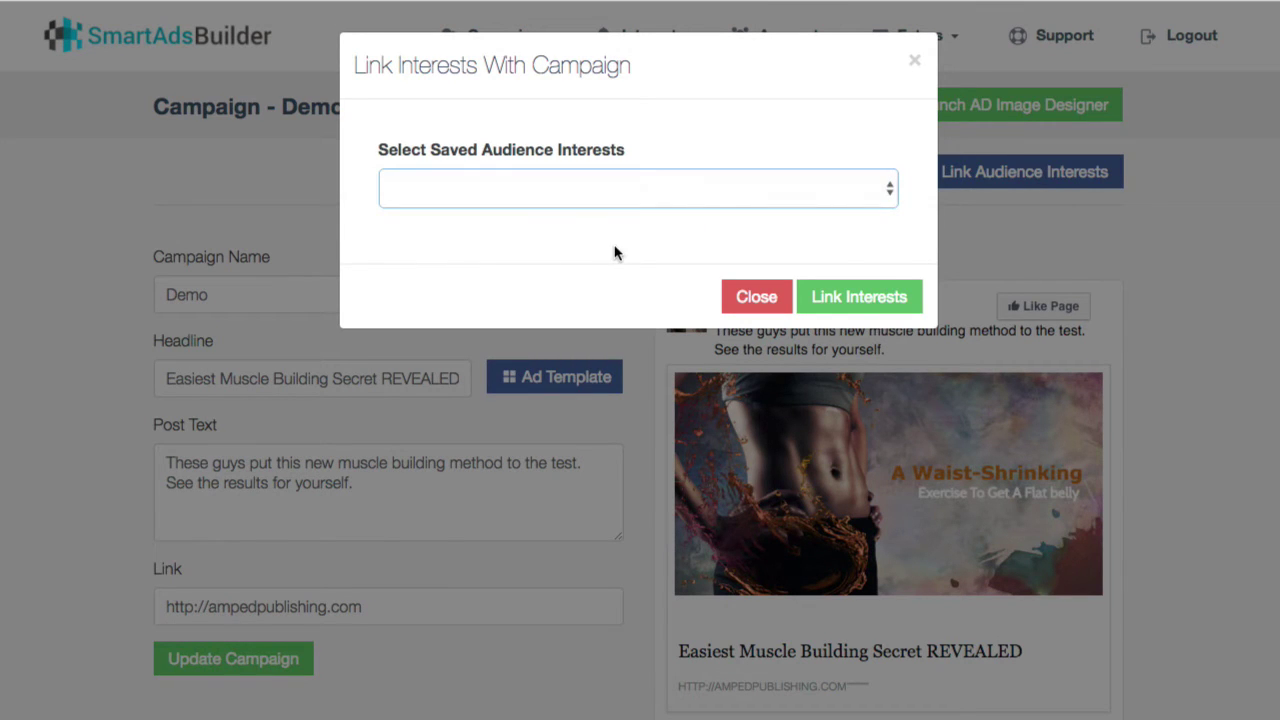
pyautogui.click(766, 297)
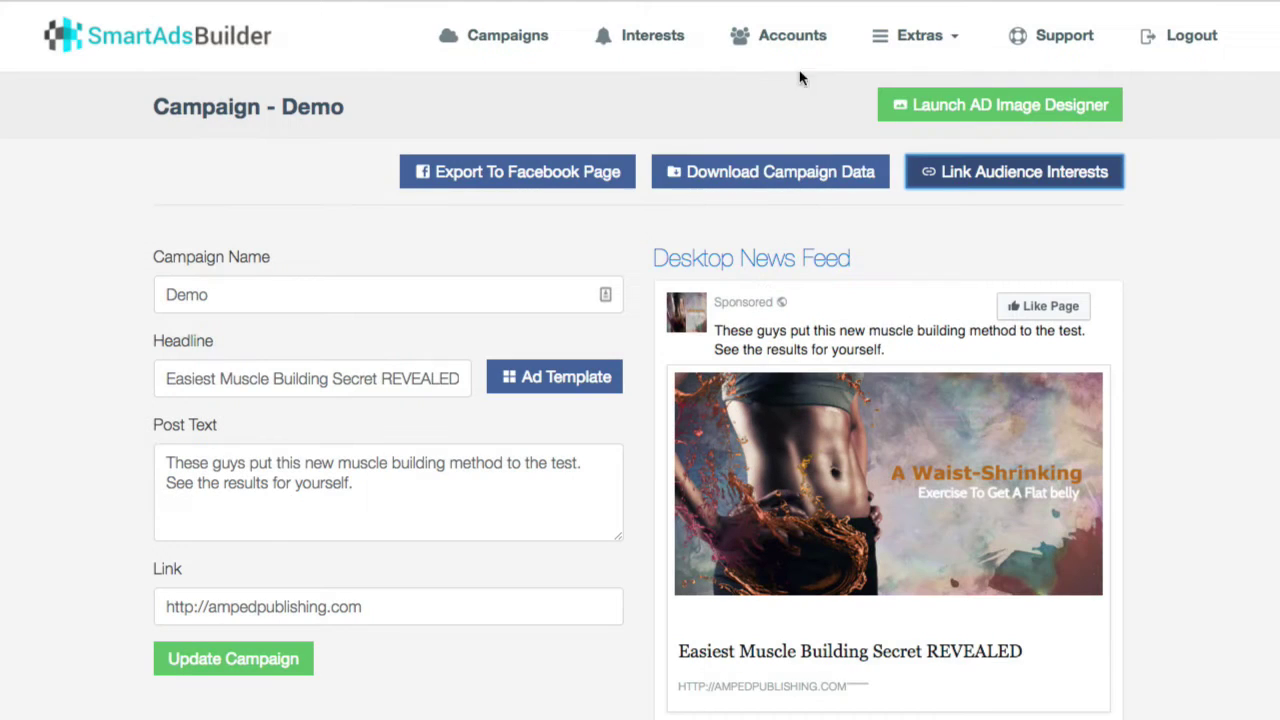
# - Search the audience interests picker for "muscle building workouts" with the scope Interests and a limit of 20, checking the other scope option
pyautogui.click(675, 44)
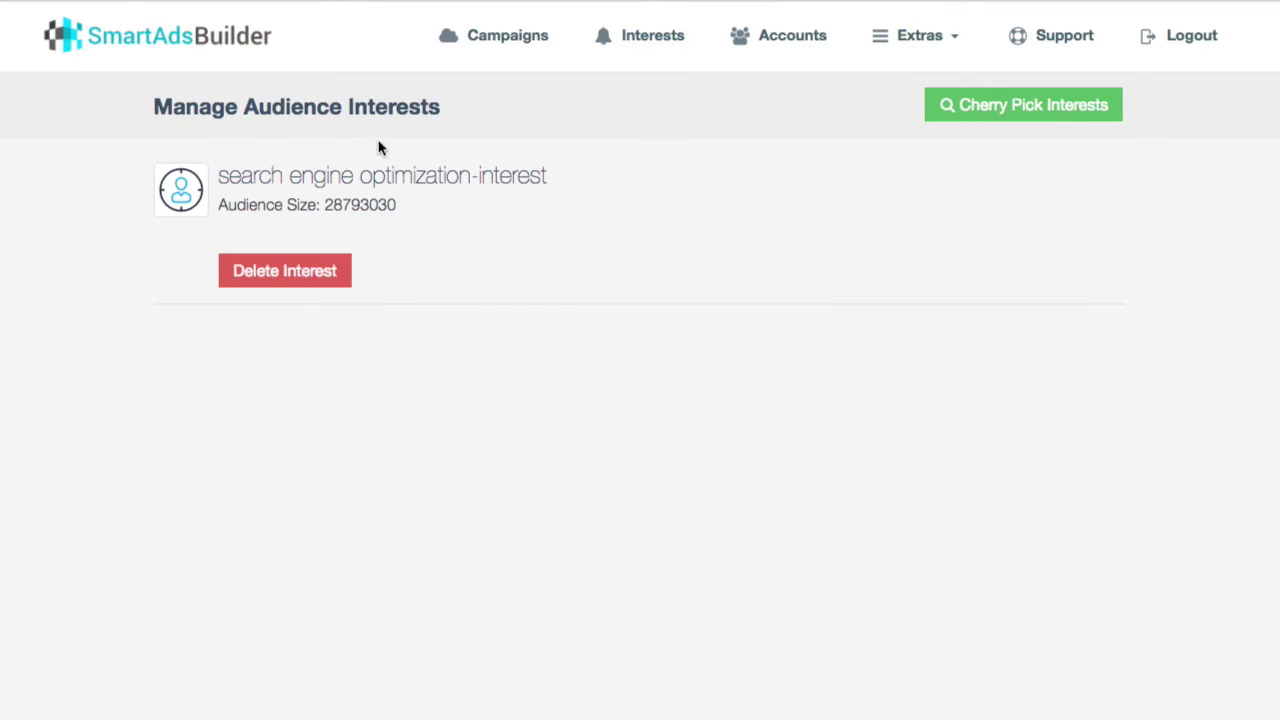
pyautogui.click(985, 112)
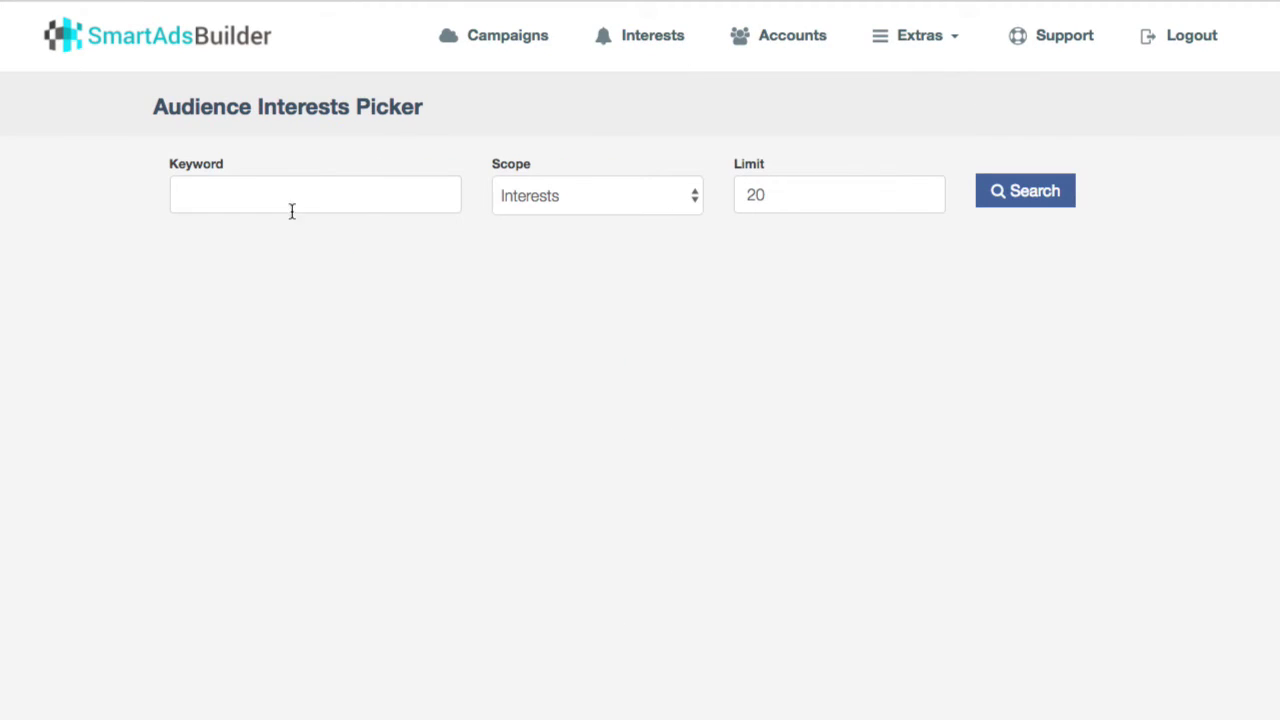
pyautogui.click(282, 198)
pyautogui.write('muscle b')
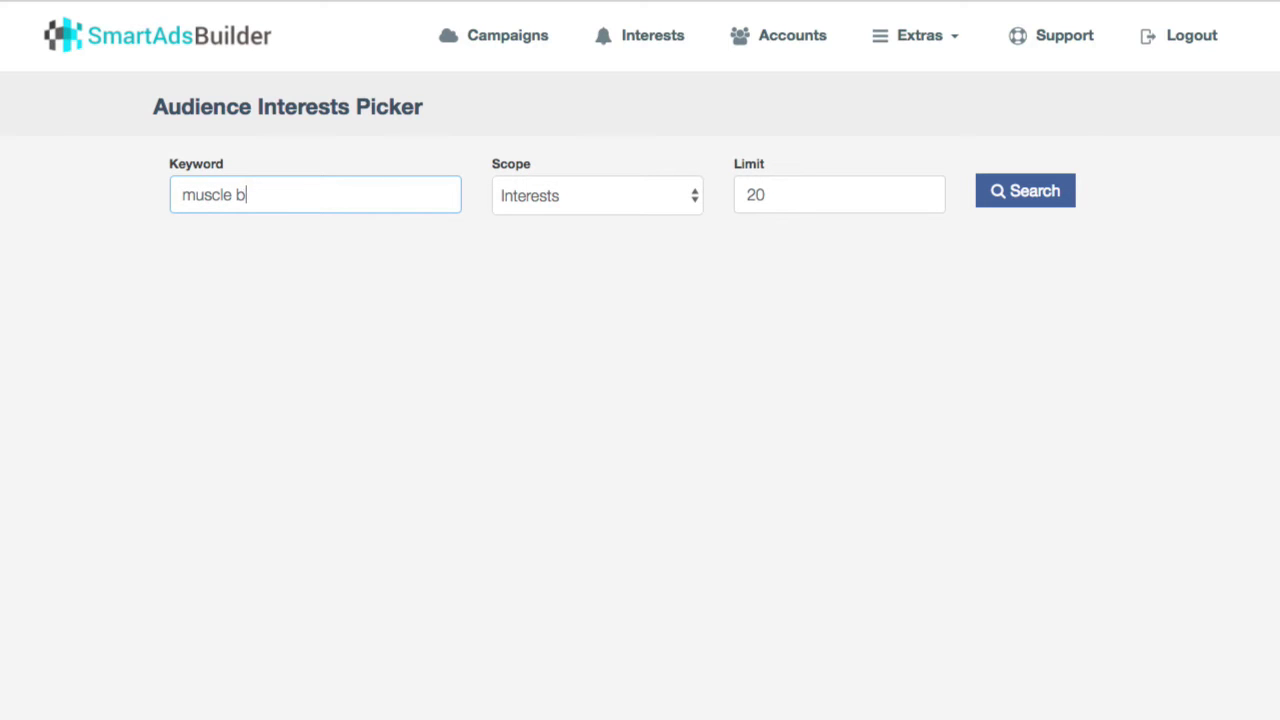
pyautogui.write('uilding workouts')
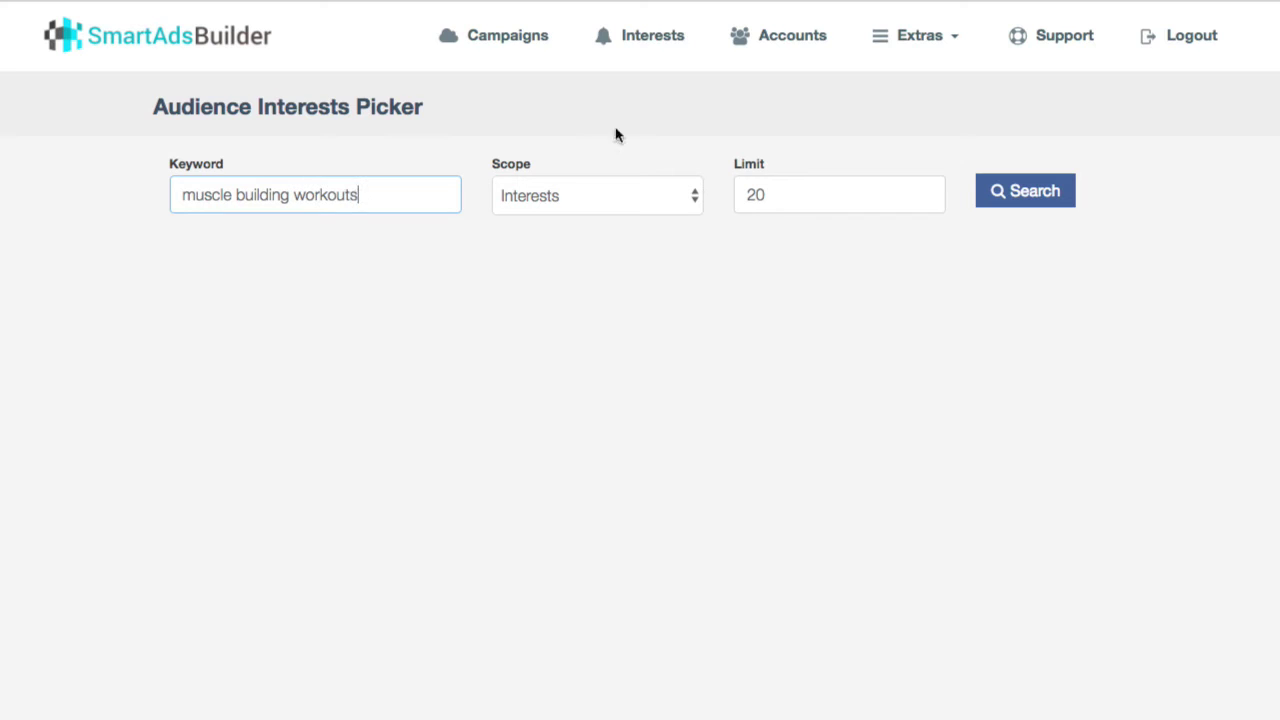
pyautogui.click(620, 196)
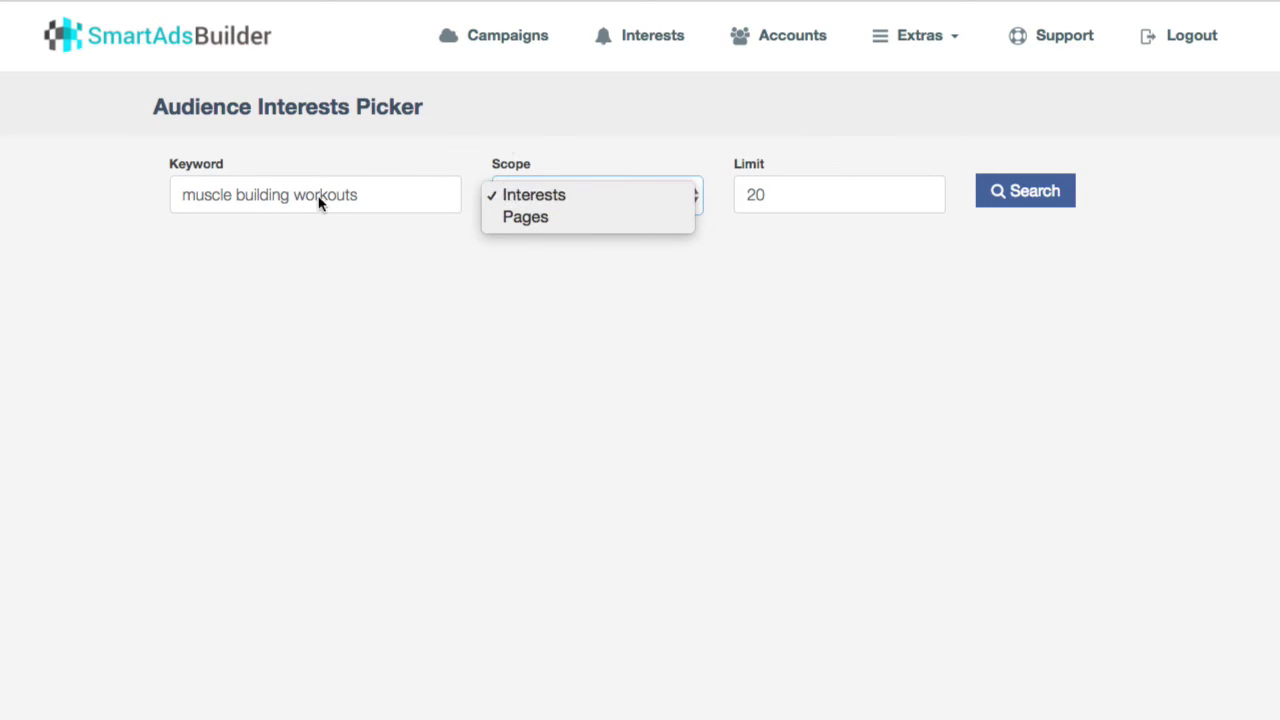
pyautogui.click(463, 348)
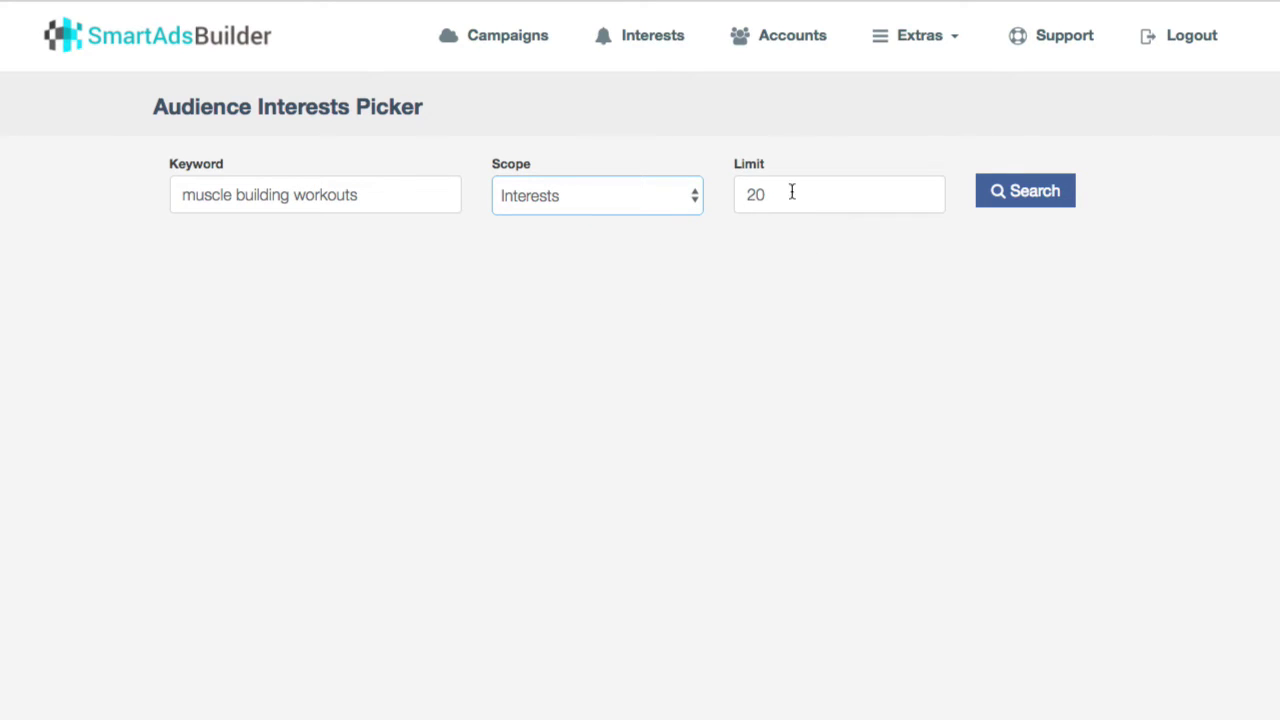
pyautogui.click(962, 291)
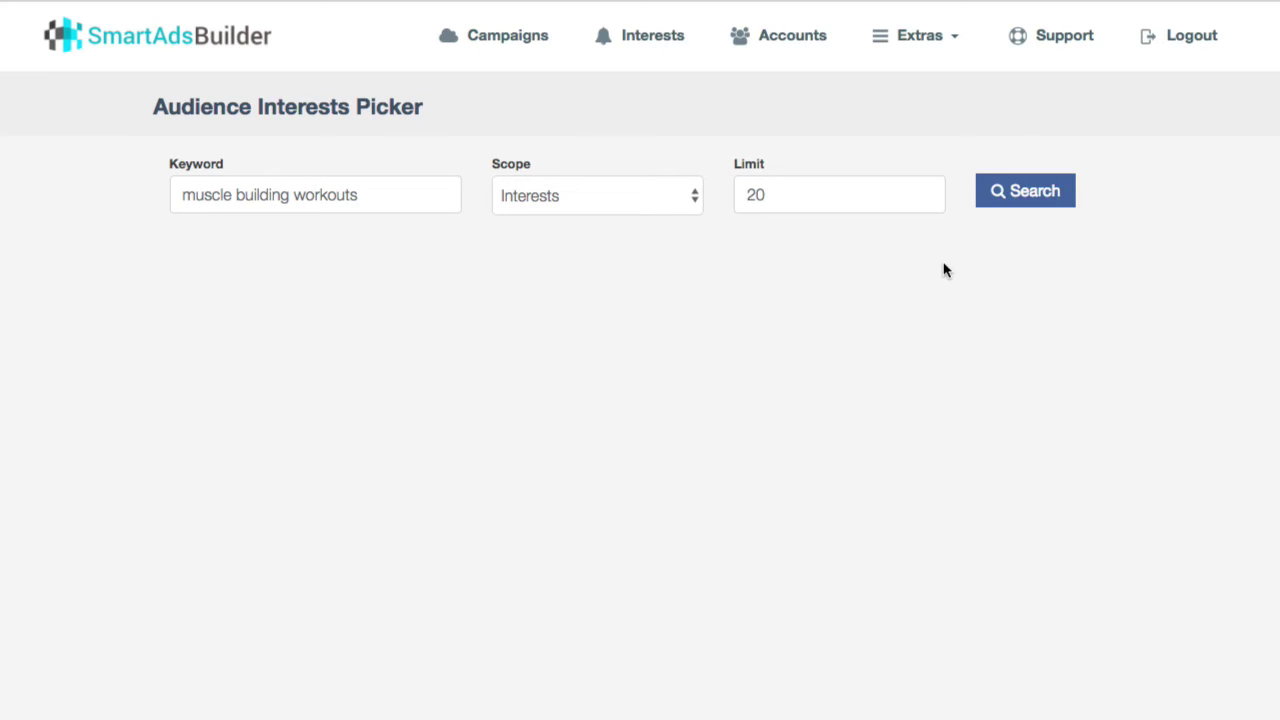
pyautogui.click(1030, 196)
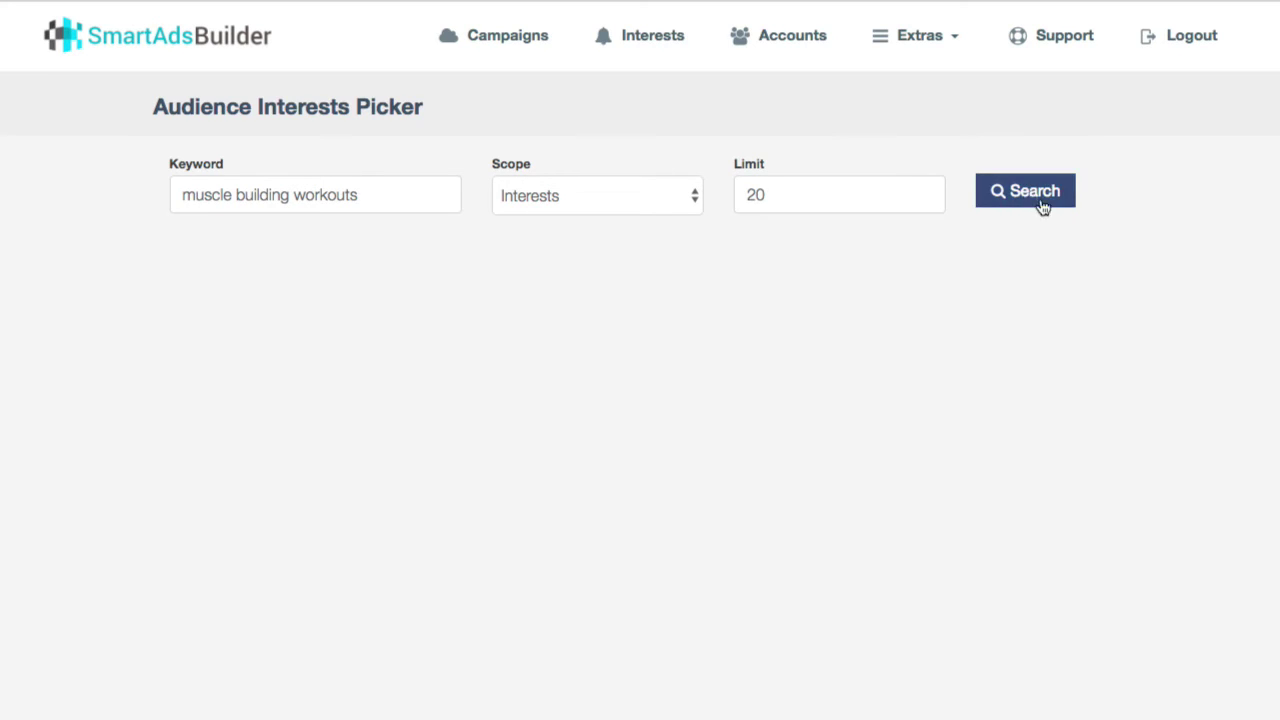
# - Search the interests for the keyword "muscle building" and compare the audience sizes of the listed interests
pyautogui.click(381, 199)
pyautogui.doubleClick(336, 194)
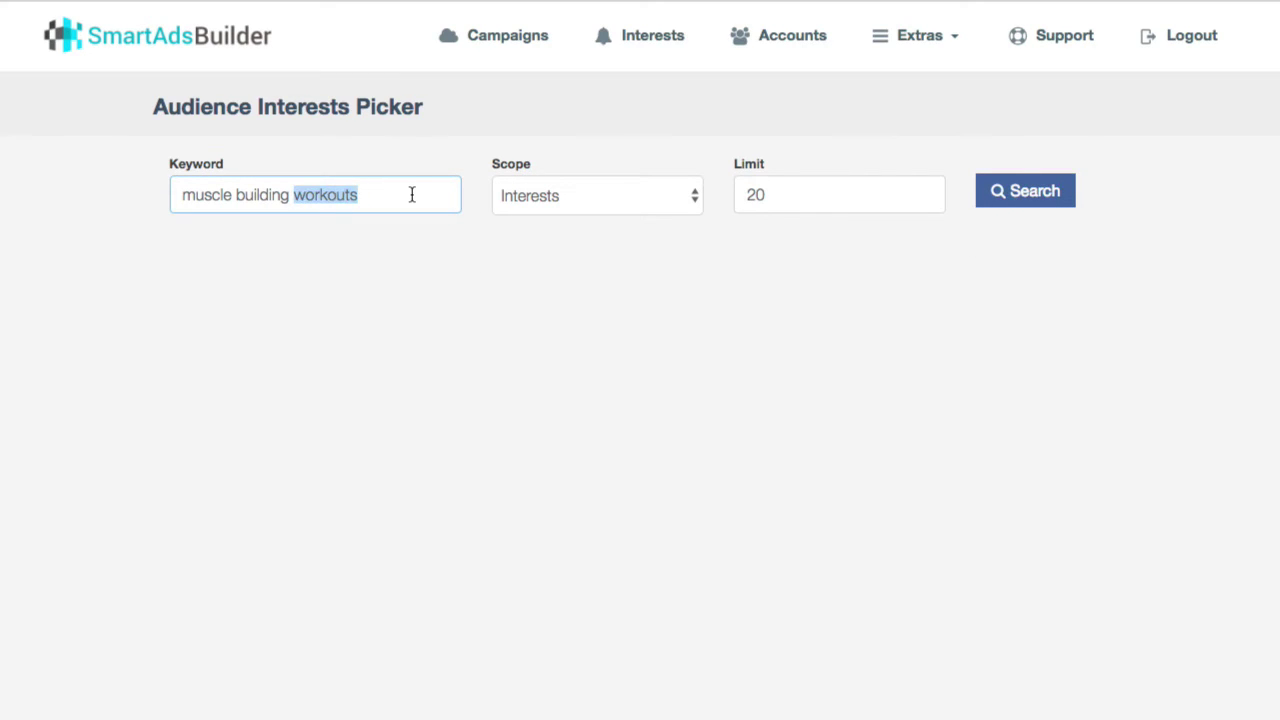
pyautogui.press('BackSpace')
pyautogui.click(1021, 200)
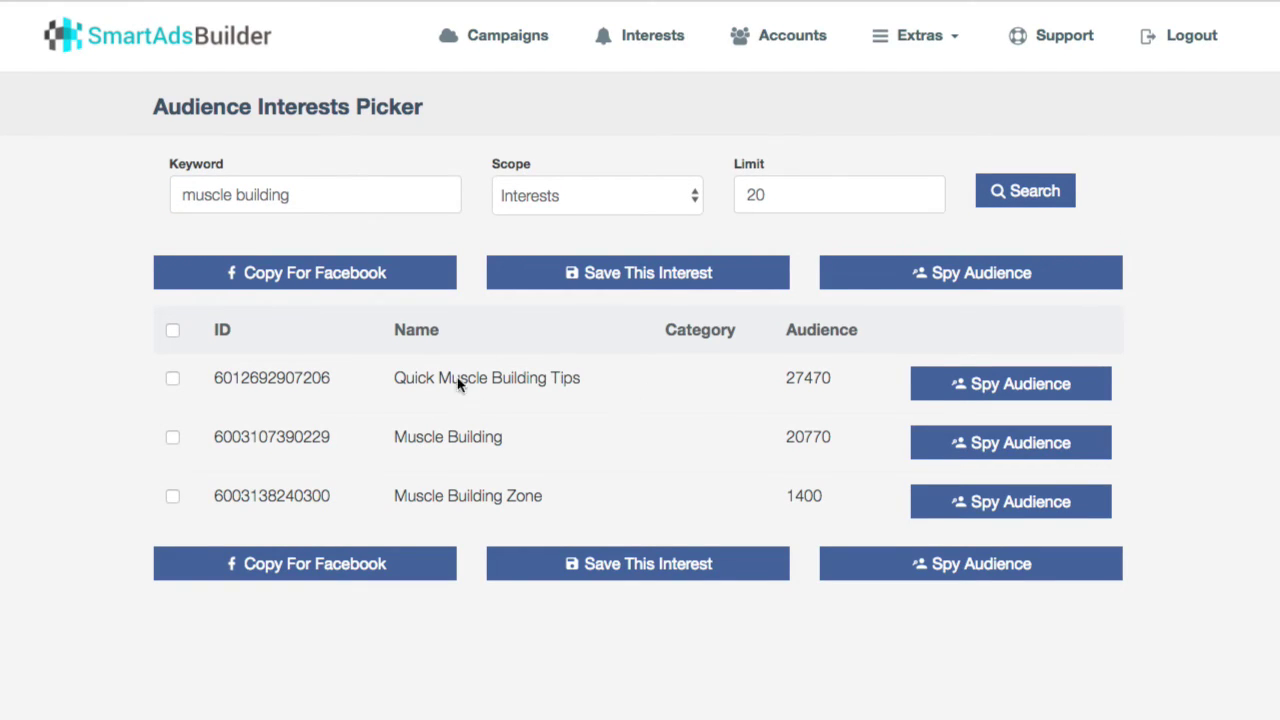
pyautogui.moveTo(786, 380); pyautogui.dragTo(812, 380)
pyautogui.moveTo(800, 437); pyautogui.dragTo(832, 437)
pyautogui.moveTo(804, 496); pyautogui.dragTo(822, 496)
# - Spy on the Quick Muscle Building Tips audience and examine the Facebook posts about that interest
pyautogui.click(797, 418)
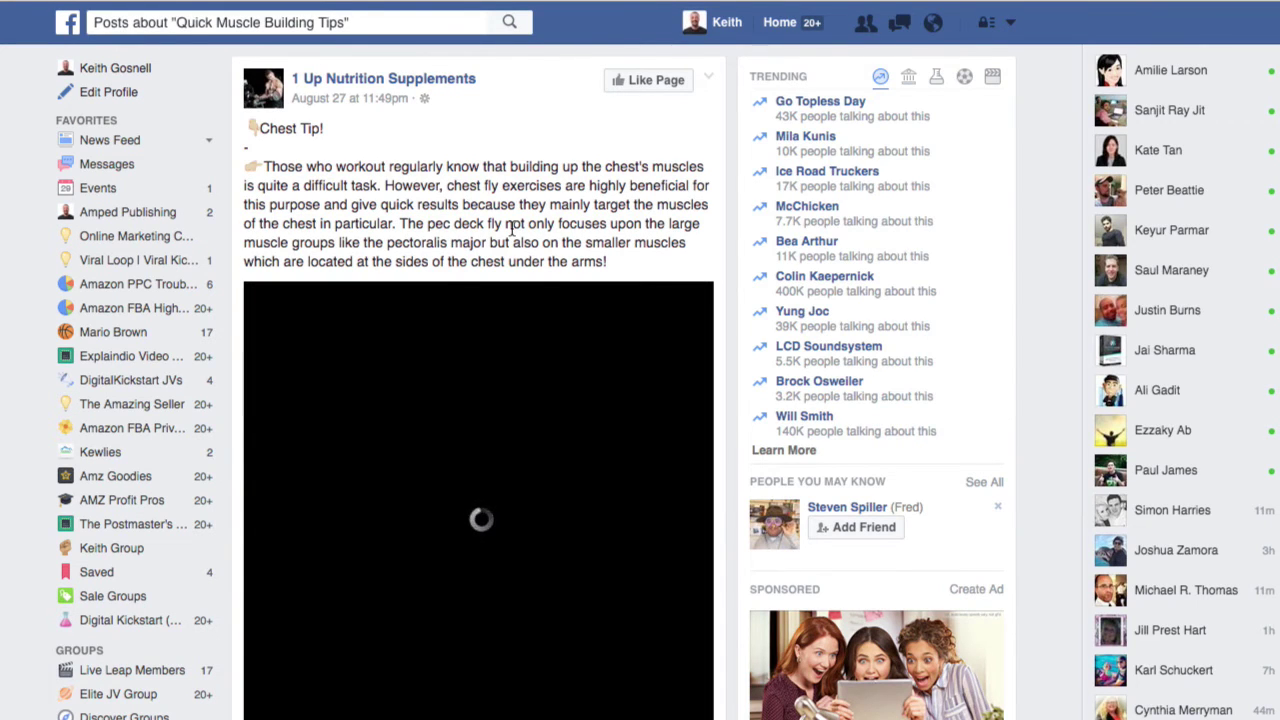
pyautogui.scroll(-15, 512, 257)
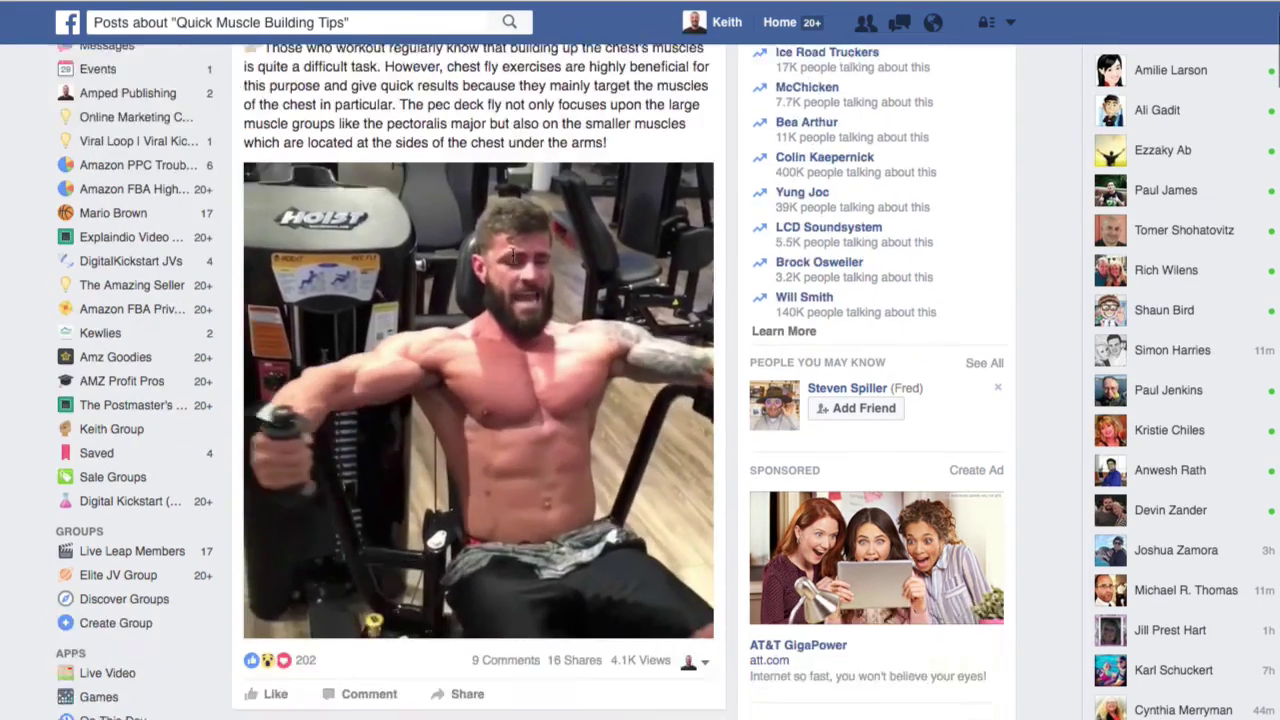
pyautogui.scroll(-12, 512, 254)
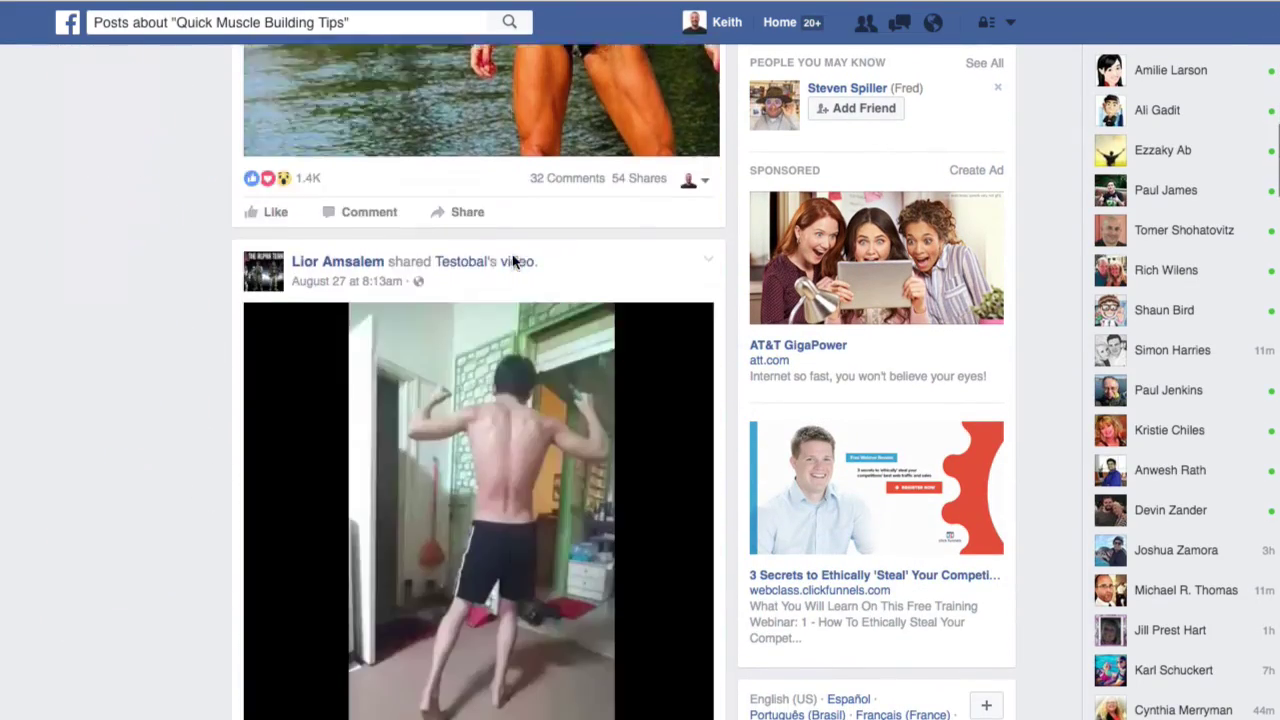
pyautogui.scroll(-1, 512, 257)
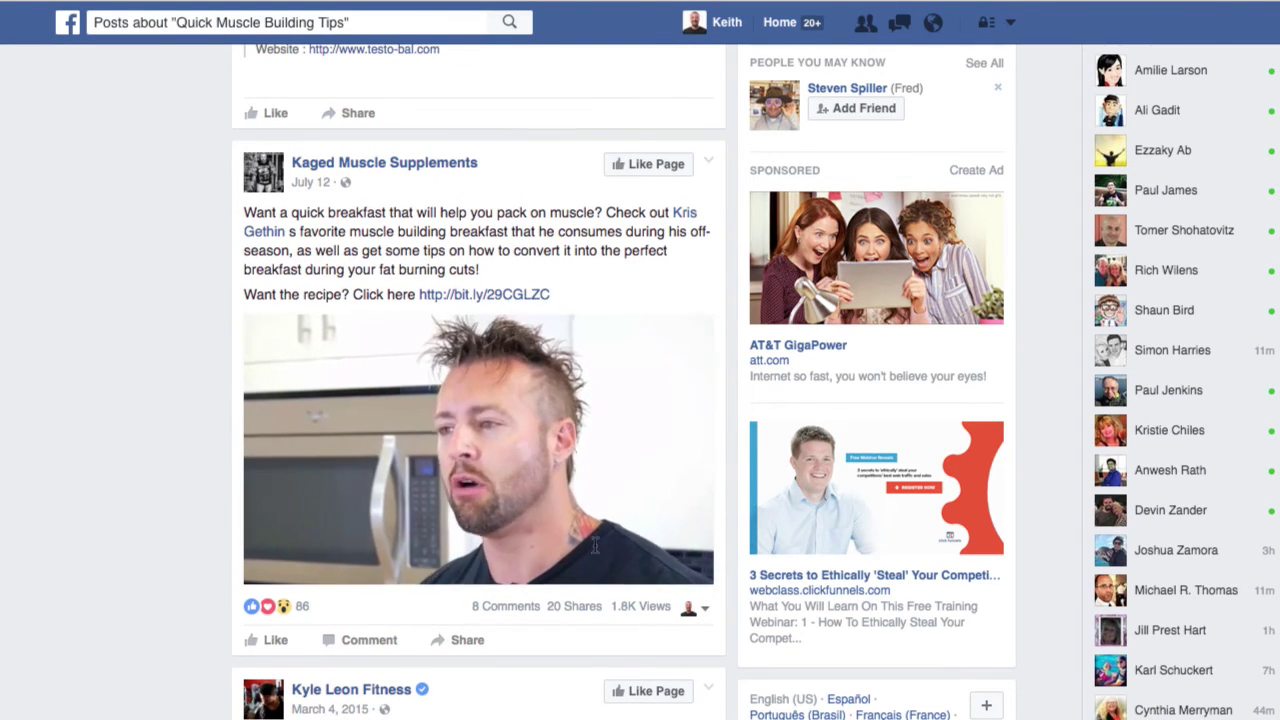
pyautogui.scroll(-4, 485, 530)
pyautogui.scroll(-12, 487, 538)
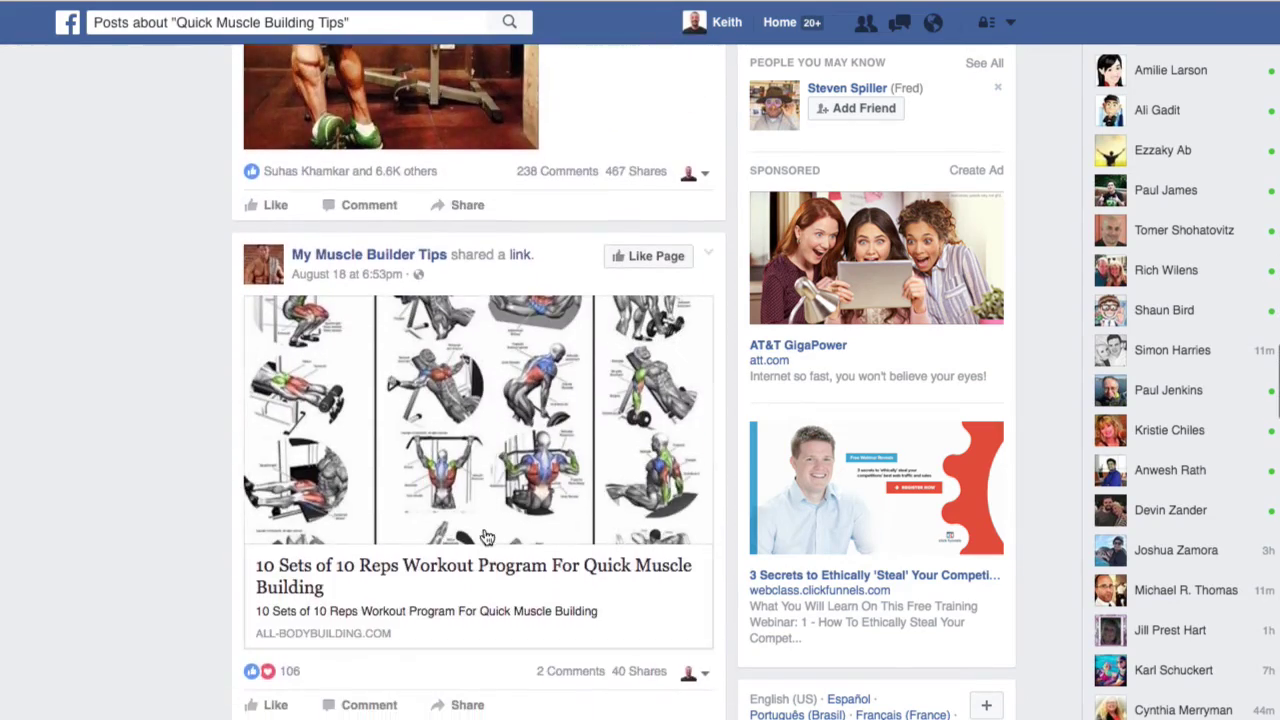
pyautogui.scroll(-12, 485, 530)
pyautogui.scroll(20, 487, 538)
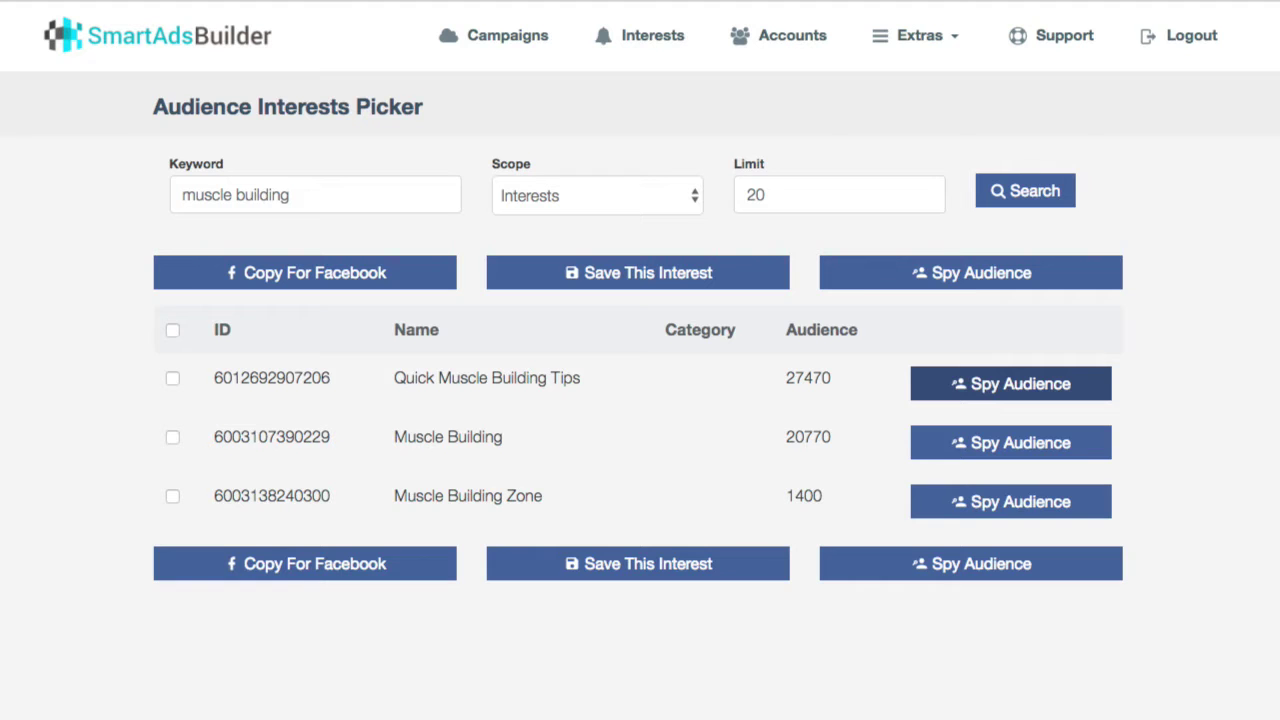
# - Save the interests Quick Muscle Building Tips, Muscle Building and Muscle Building Zone together under the name "muscle building-interest"
pyautogui.click(172, 379)
pyautogui.click(172, 438)
pyautogui.click(172, 497)
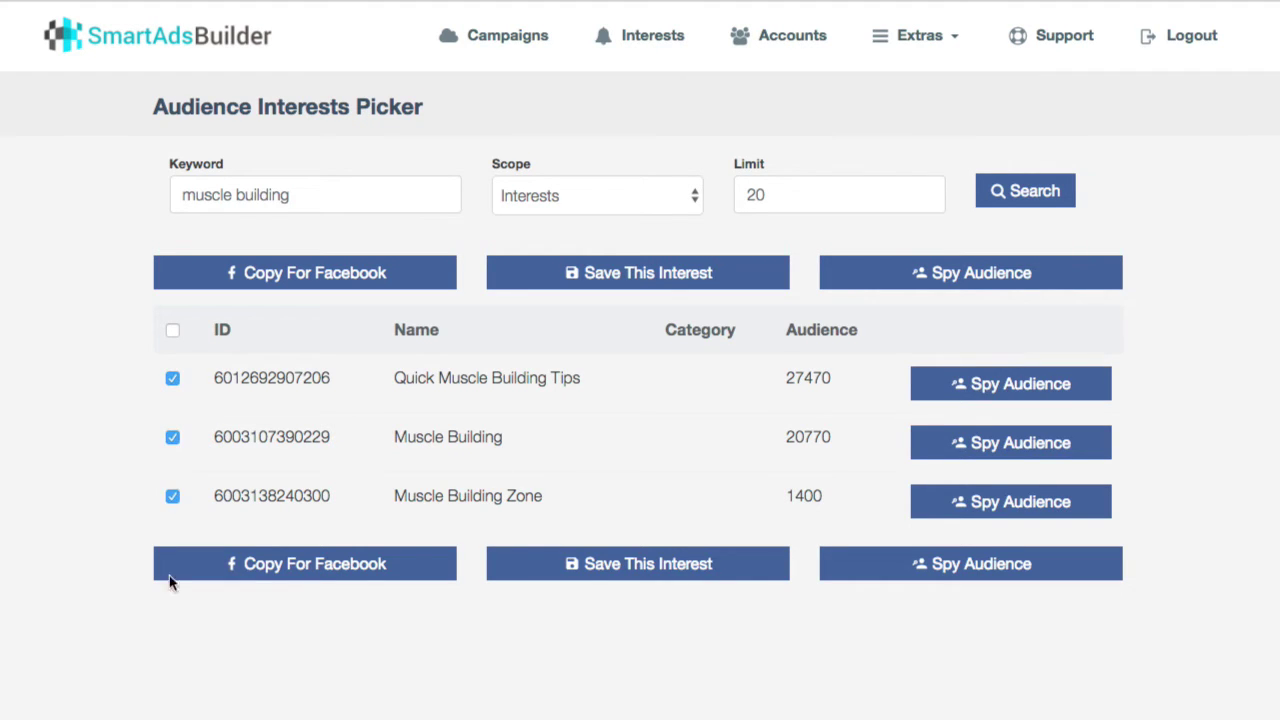
pyautogui.click(600, 290)
pyautogui.click(562, 194)
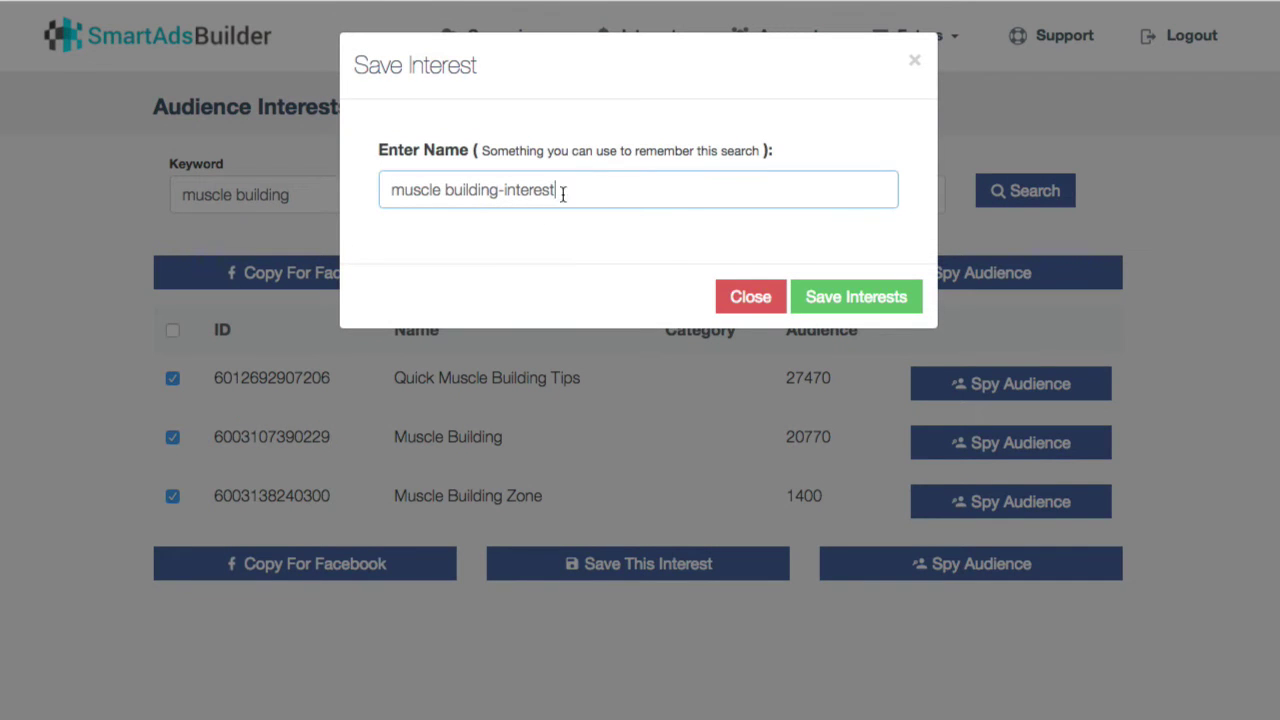
pyautogui.click(857, 298)
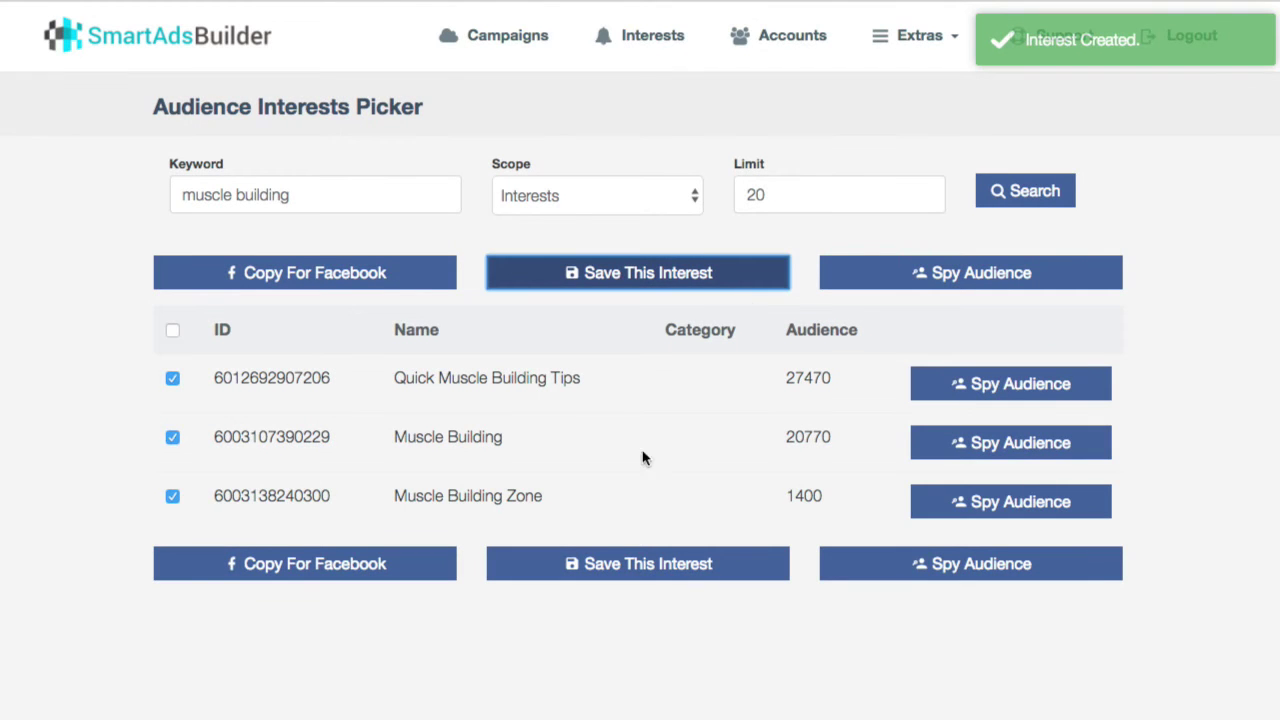
# - Open the Demo campaign and link the saved audience interest "muscle building-interest" to it
pyautogui.click(526, 36)
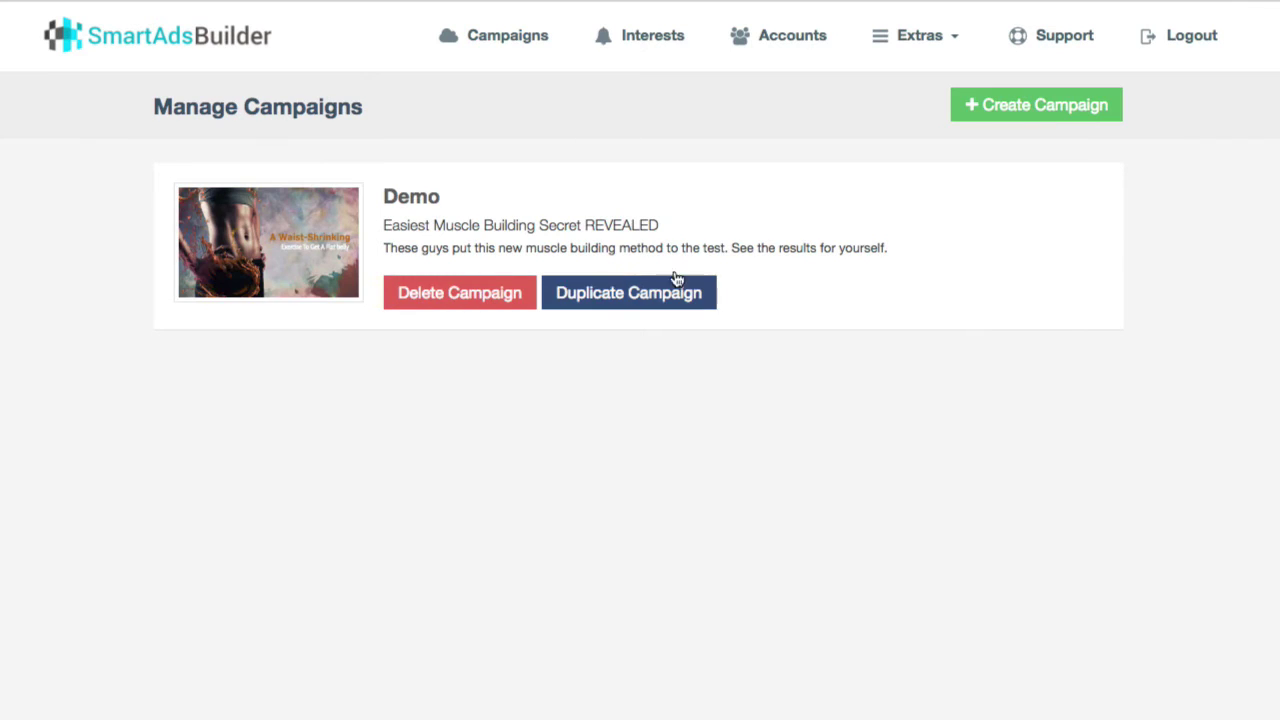
pyautogui.click(440, 196)
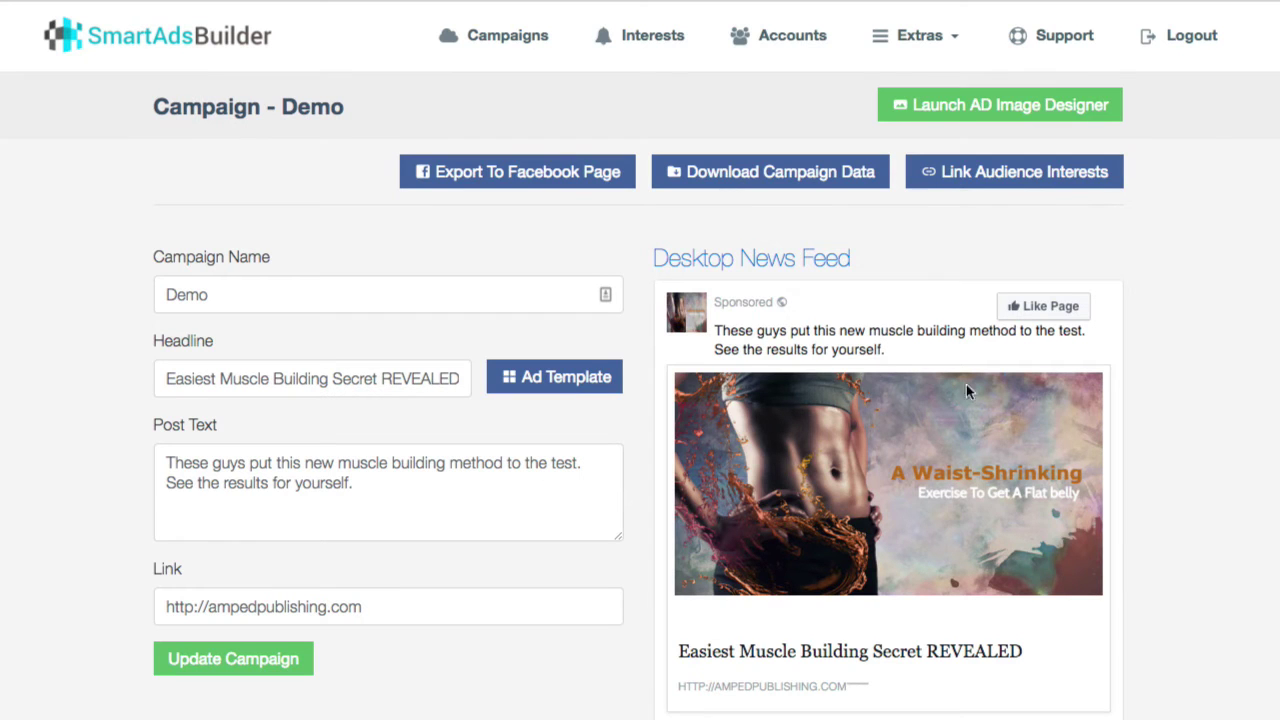
pyautogui.click(1030, 180)
pyautogui.click(746, 187)
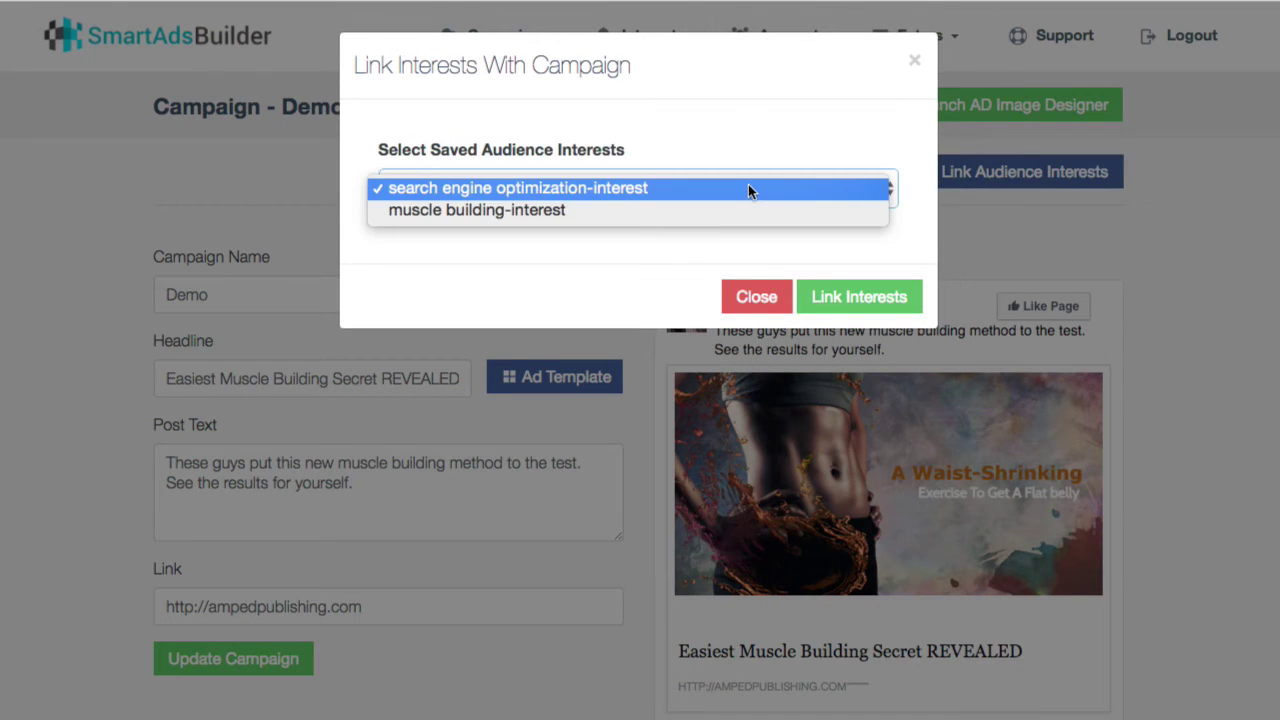
pyautogui.click(712, 213)
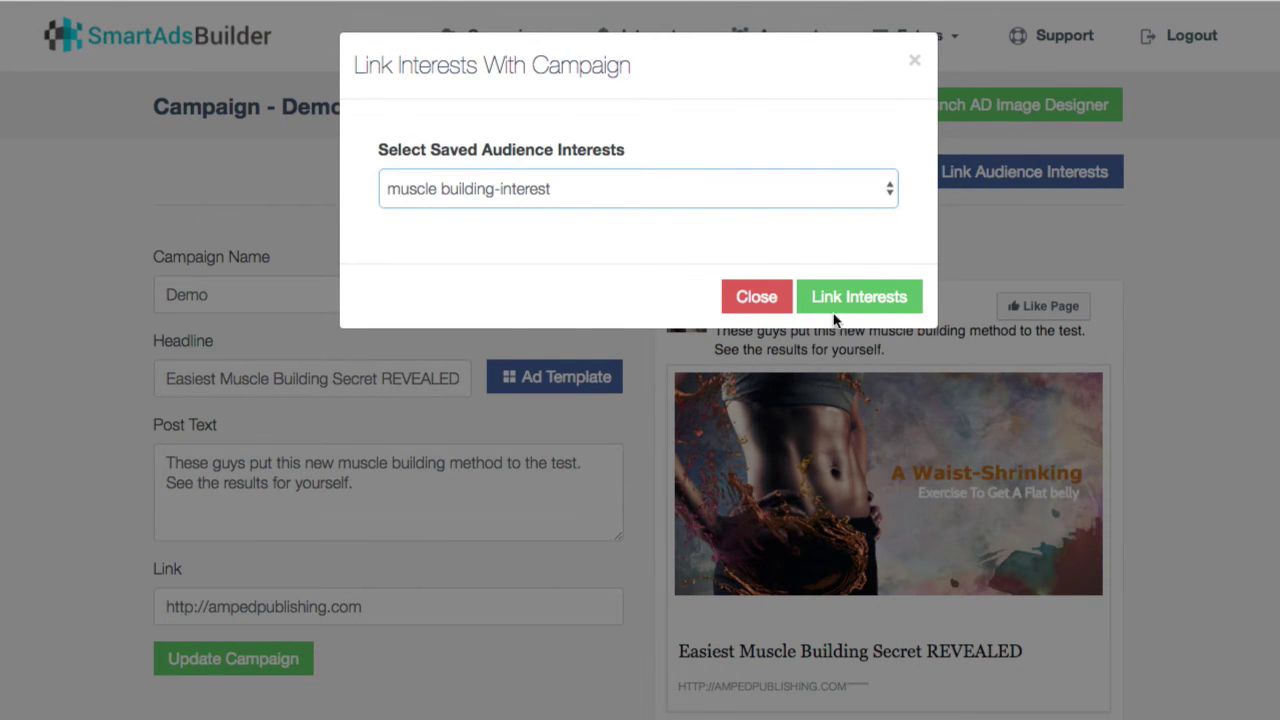
pyautogui.click(860, 300)
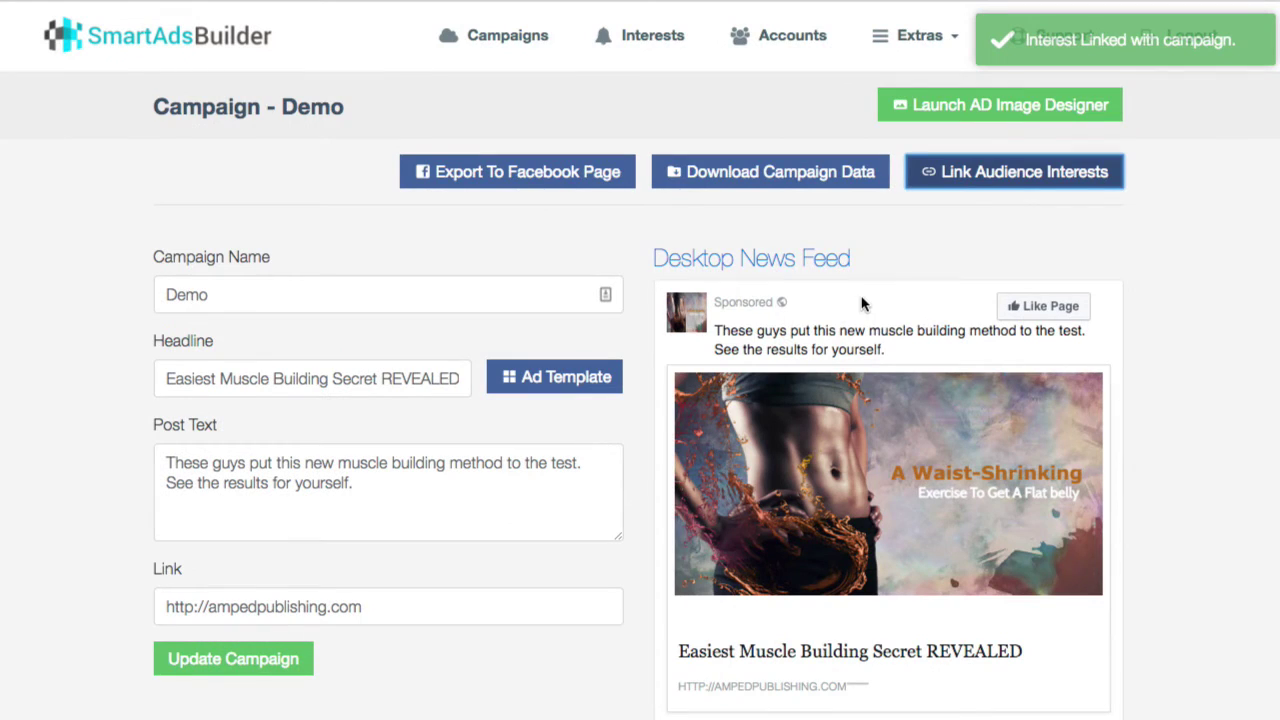
# - Download the Demo campaign data and inspect AdContent.txt, AdInterests.txt and AdImage.png in the downloaded Campaign-Demo folder
pyautogui.click(750, 210)
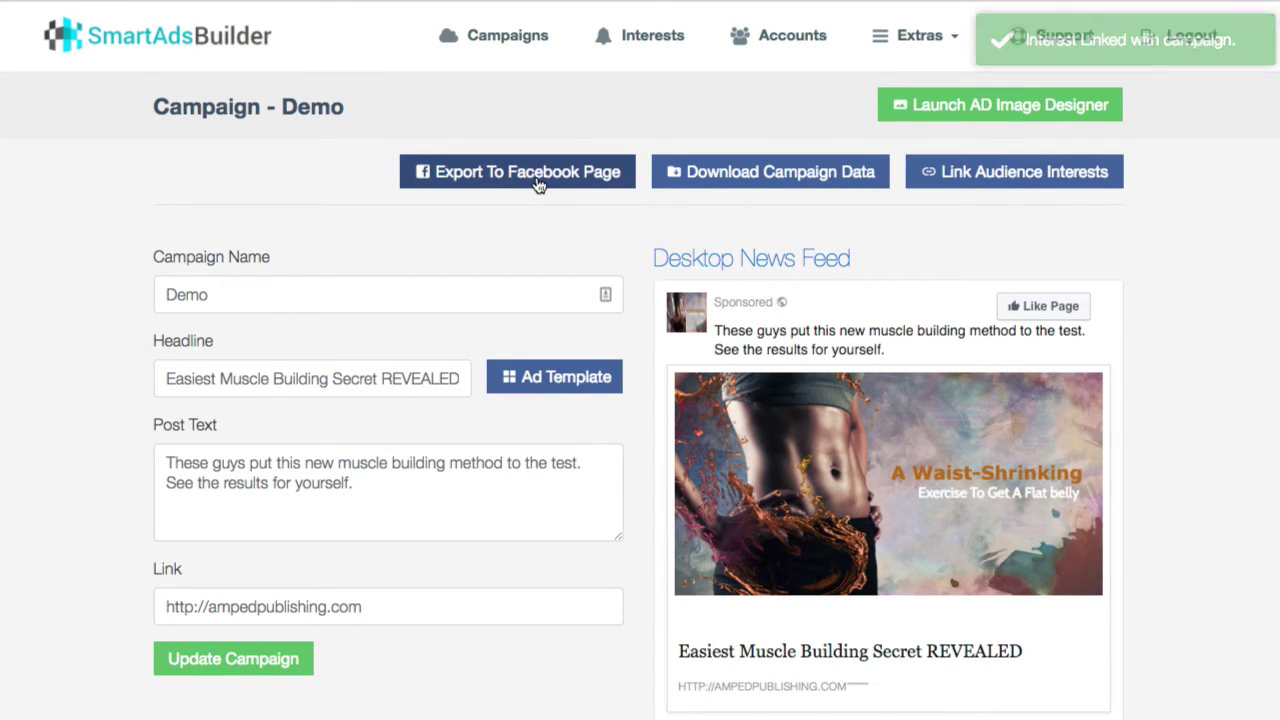
pyautogui.click(738, 172)
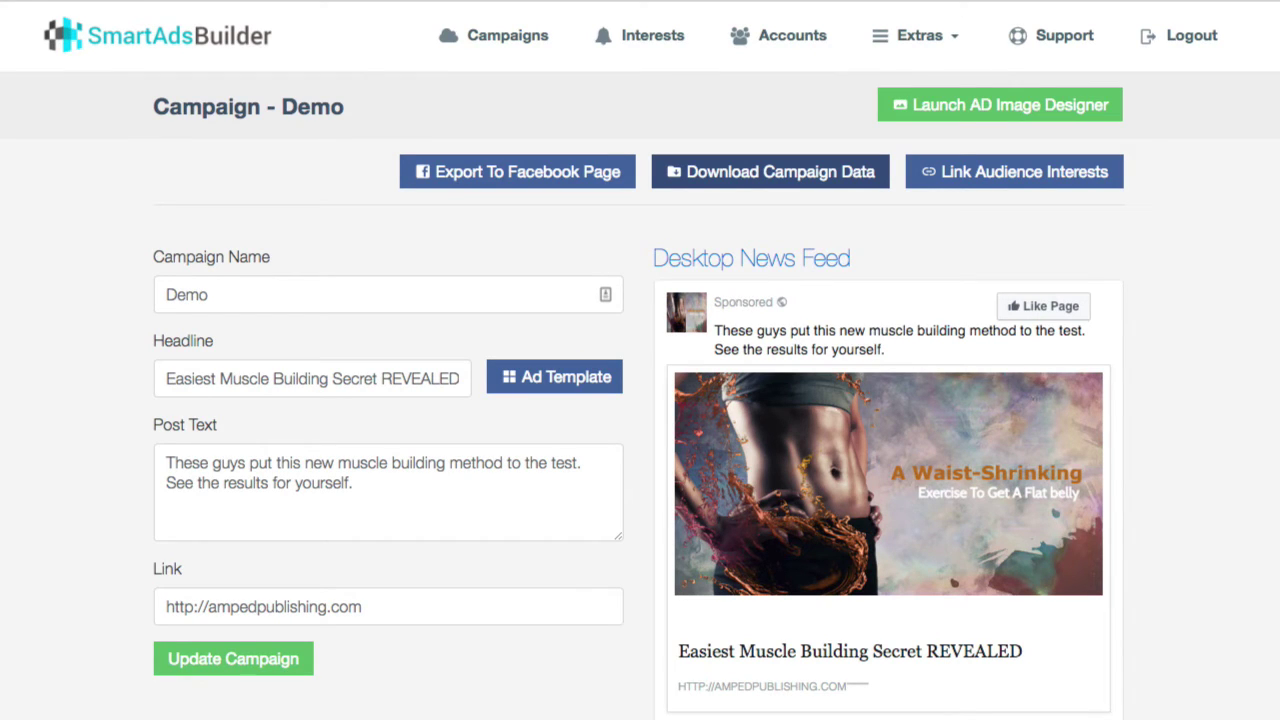
pyautogui.moveTo(404, 0); pyautogui.dragTo(670, 112)
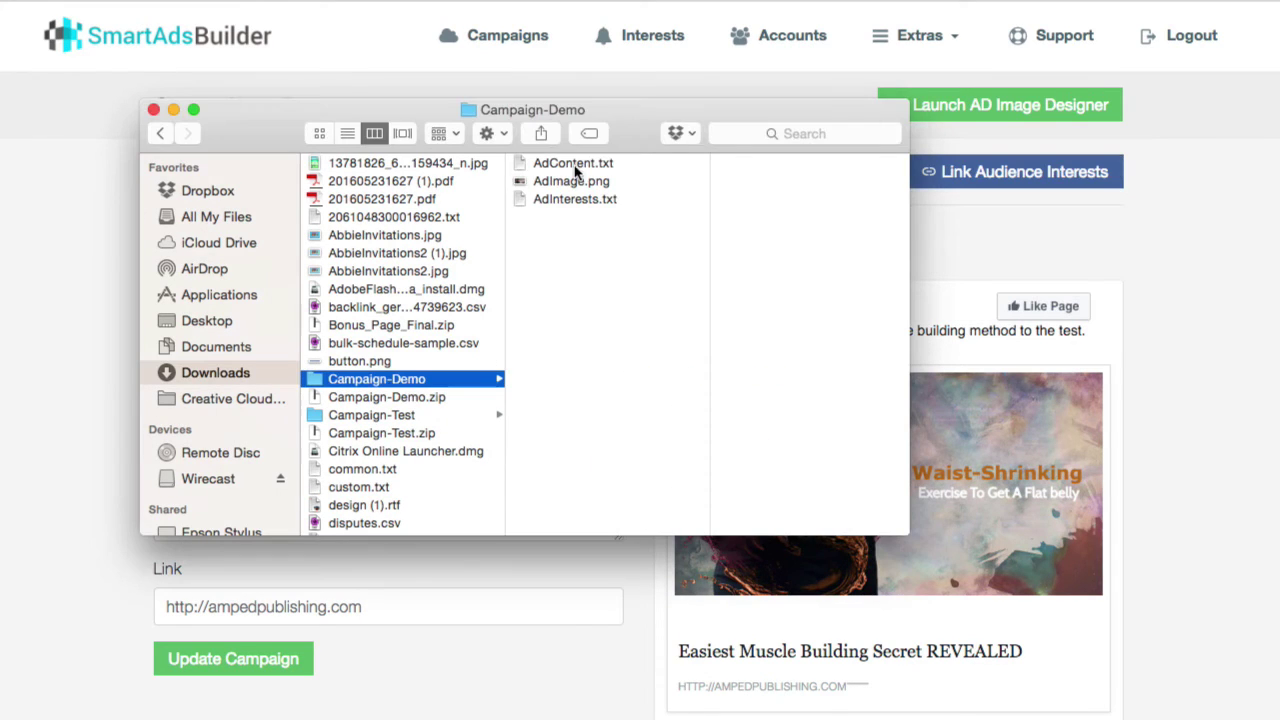
pyautogui.click(574, 164)
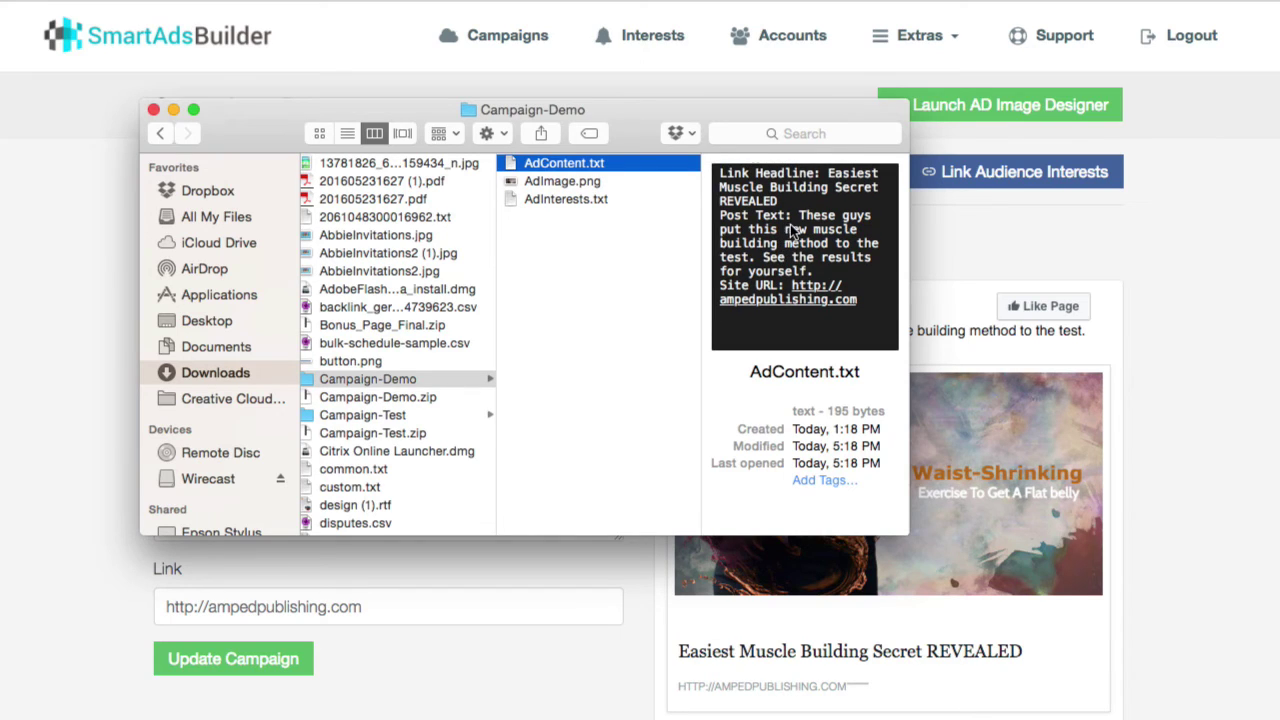
pyautogui.click(592, 202)
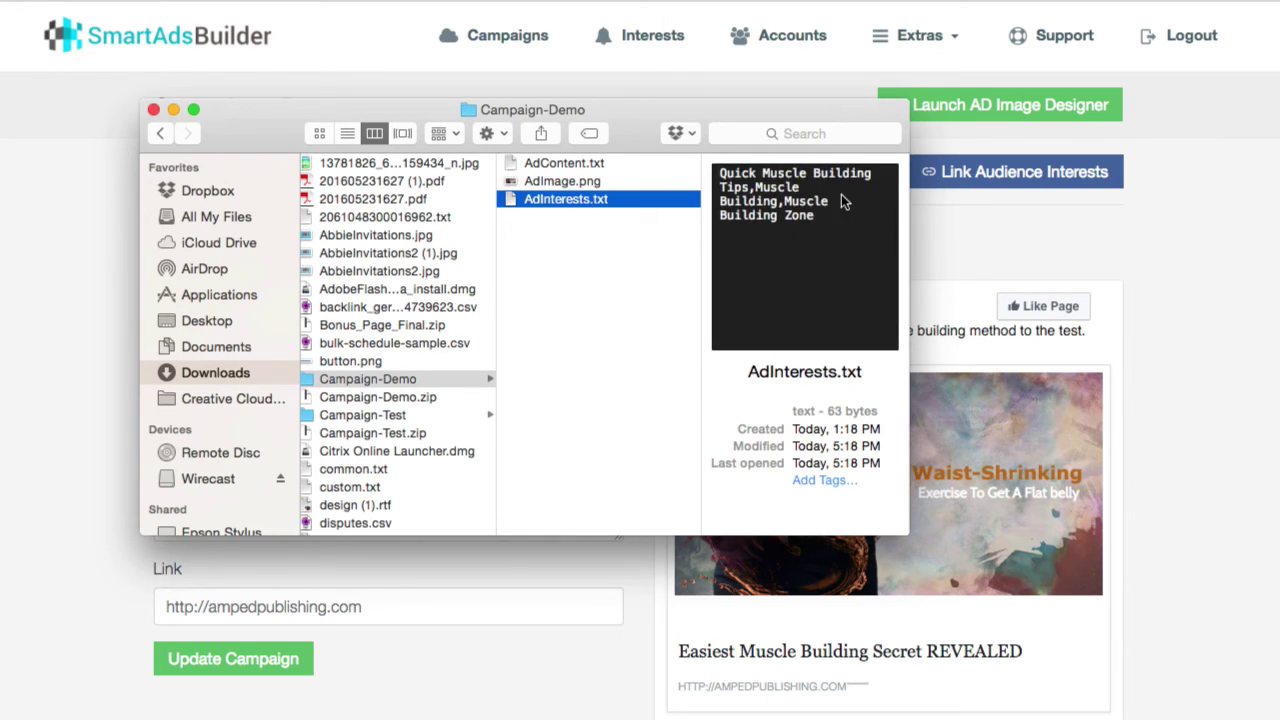
pyautogui.click(565, 186)
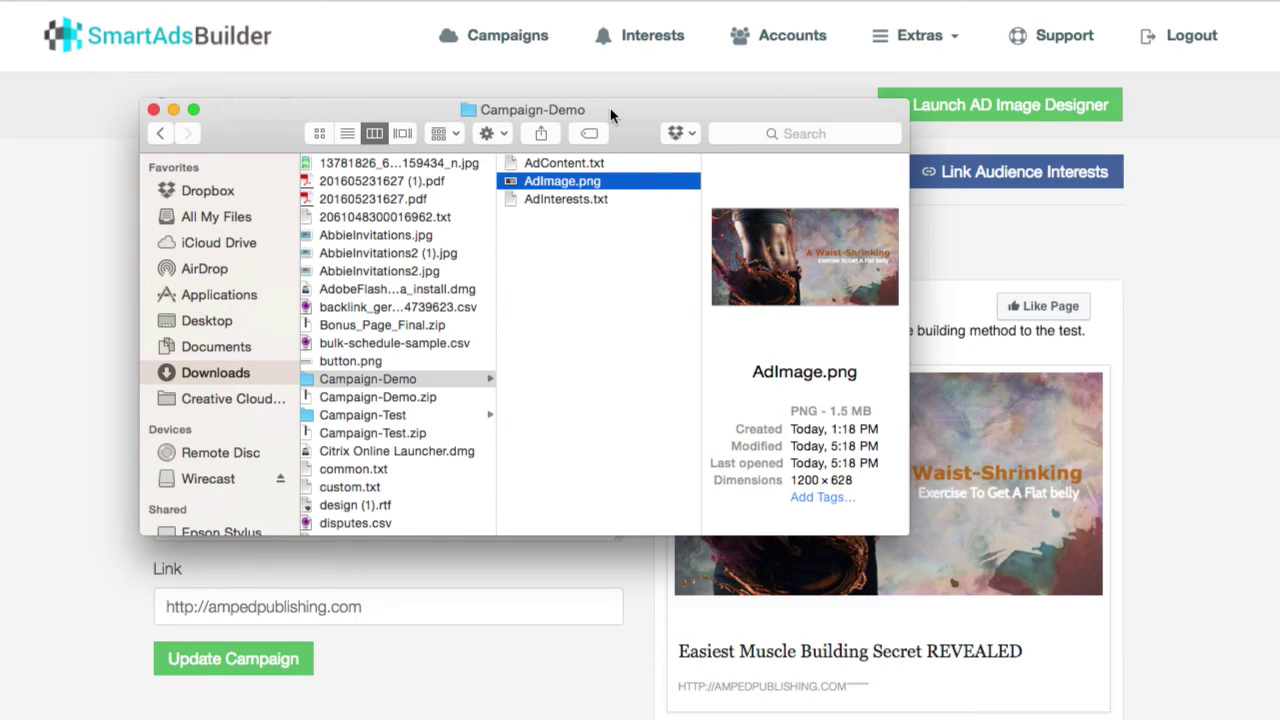
pyautogui.click(154, 110)
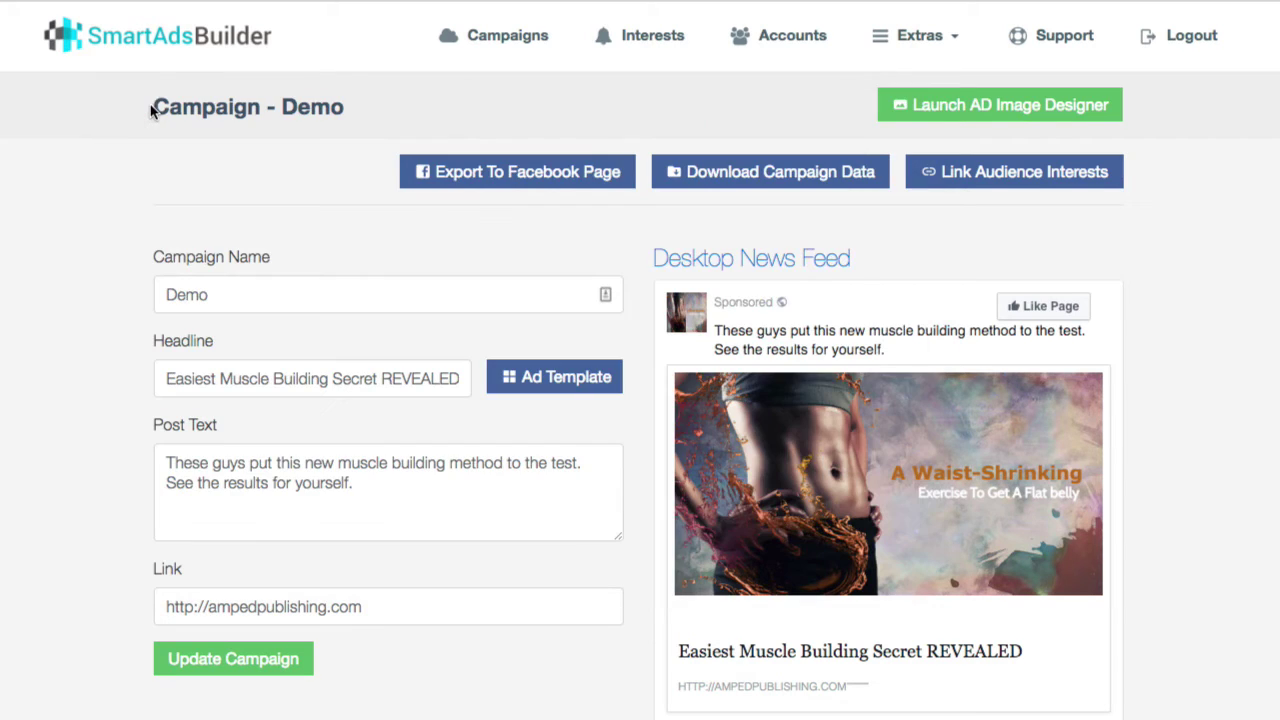
# - Check which Facebook pages the campaign can be exported to without exporting, and examine the published posts on the Amped Publishing page
pyautogui.click(532, 180)
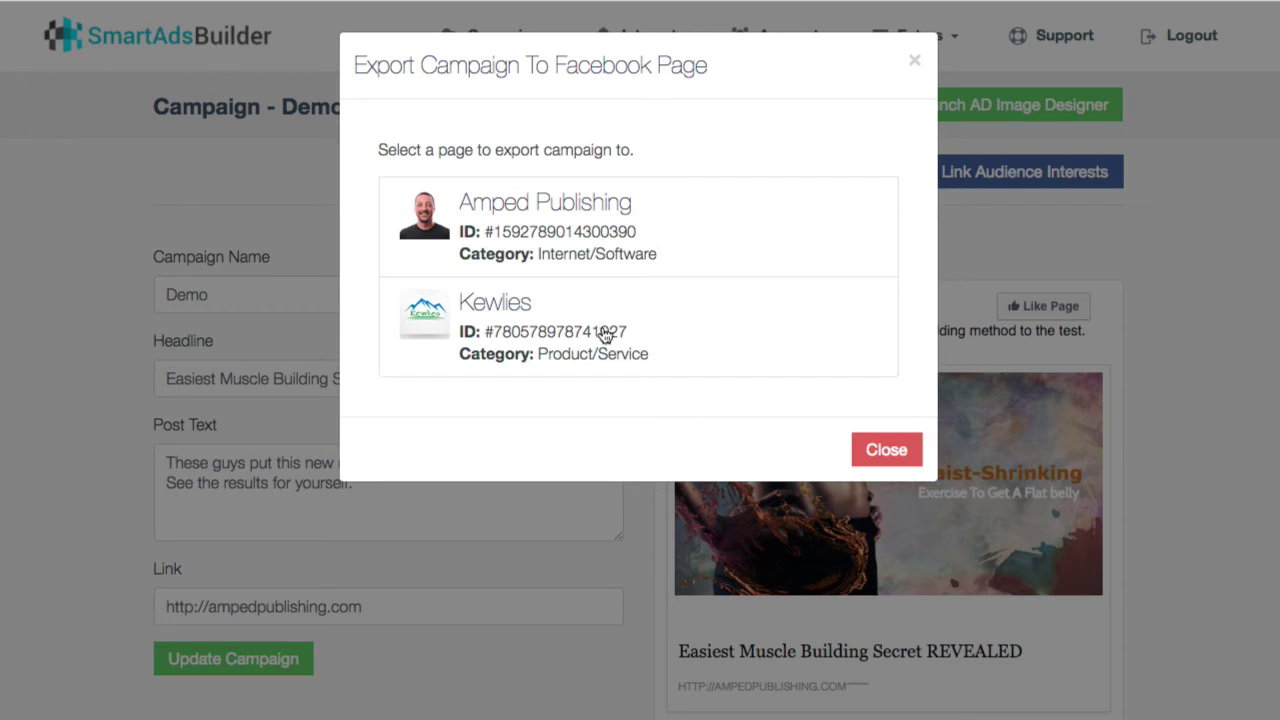
pyautogui.click(915, 65)
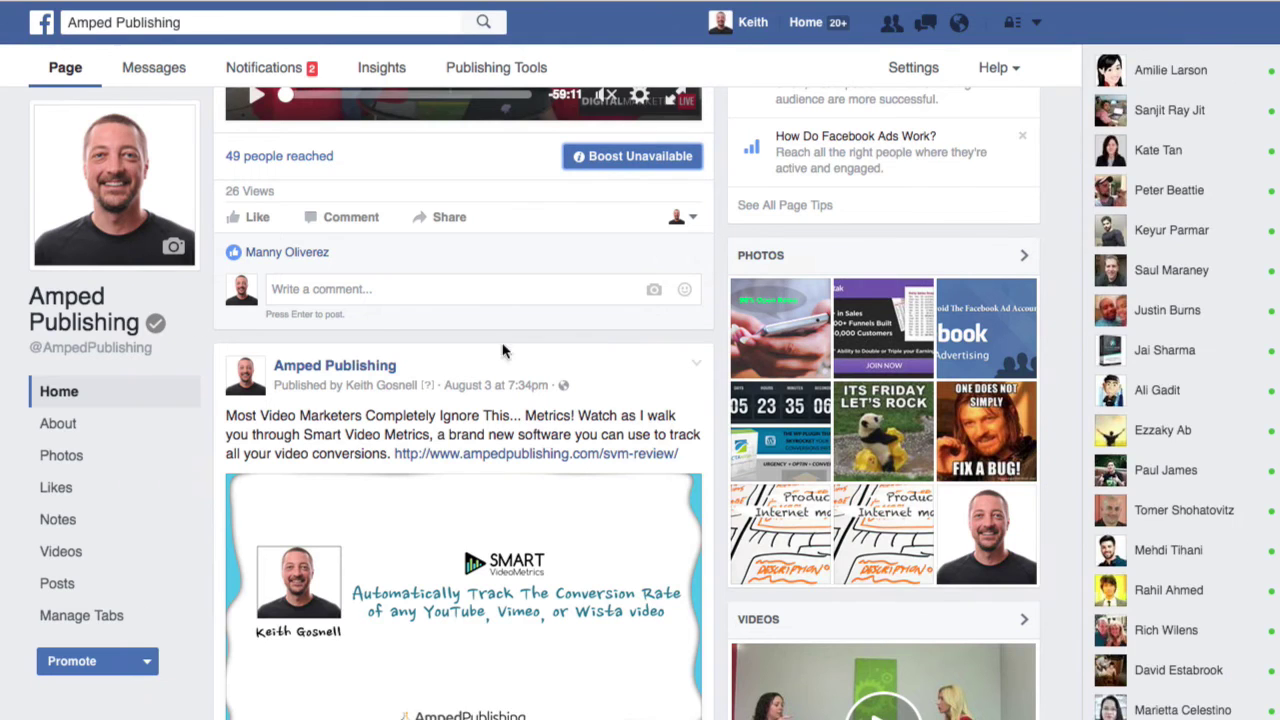
pyautogui.scroll(-2, 503, 349)
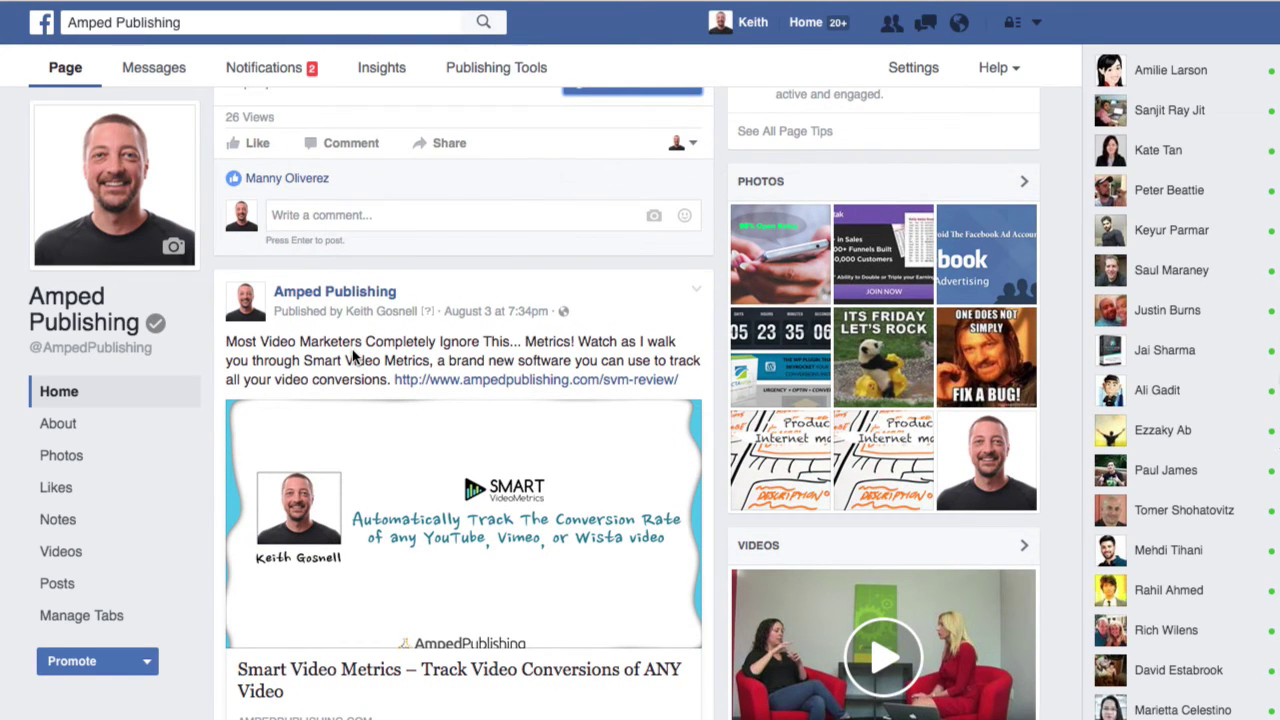
pyautogui.scroll(5, 340, 345)
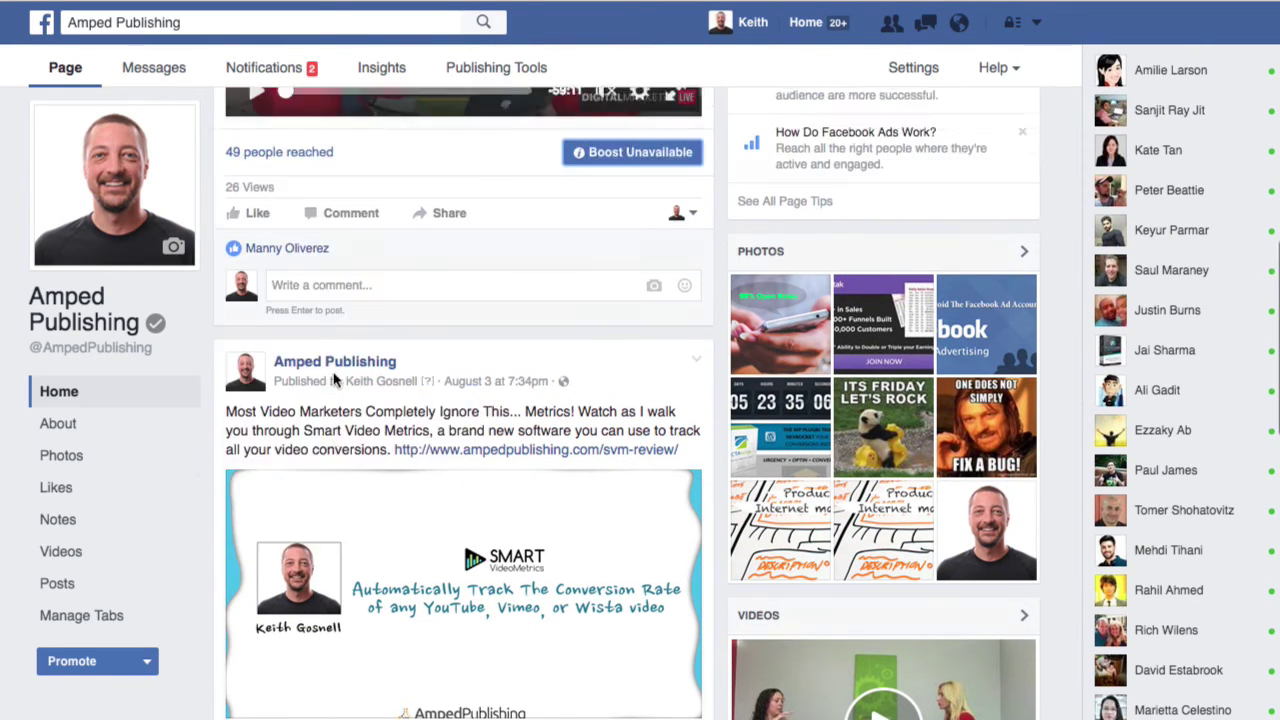
pyautogui.scroll(1, 335, 378)
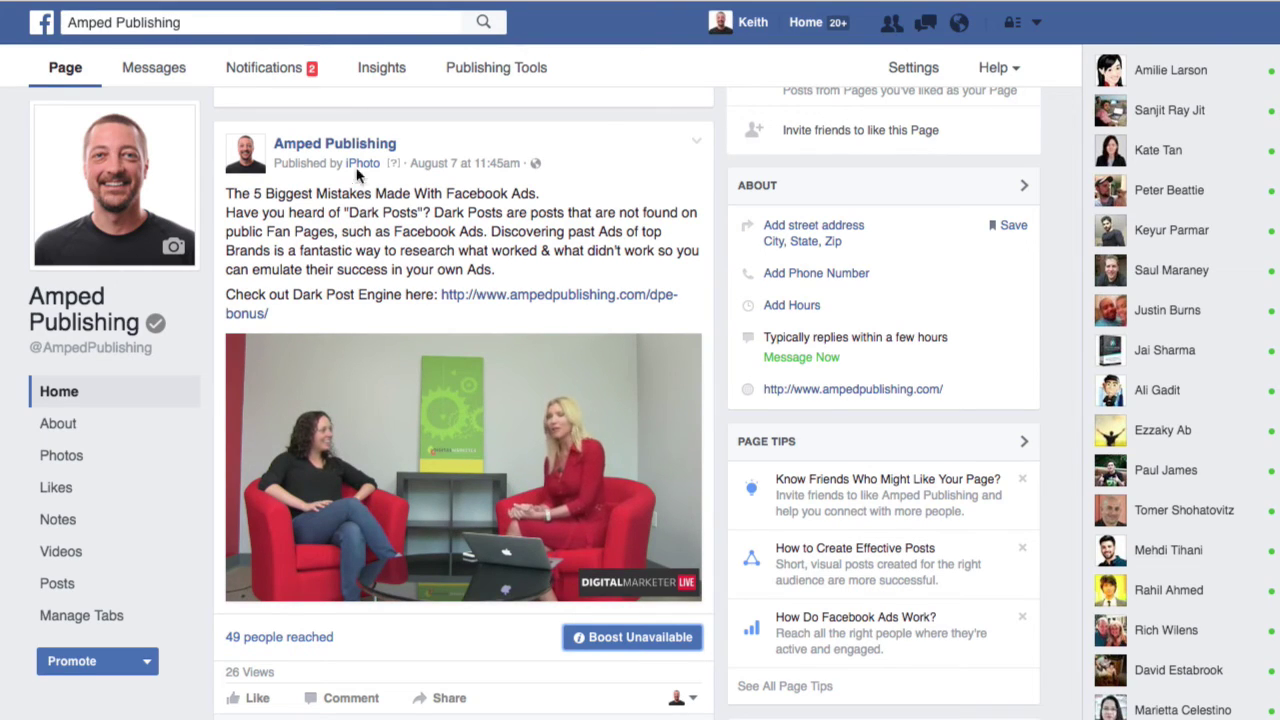
pyautogui.moveTo(358, 168)
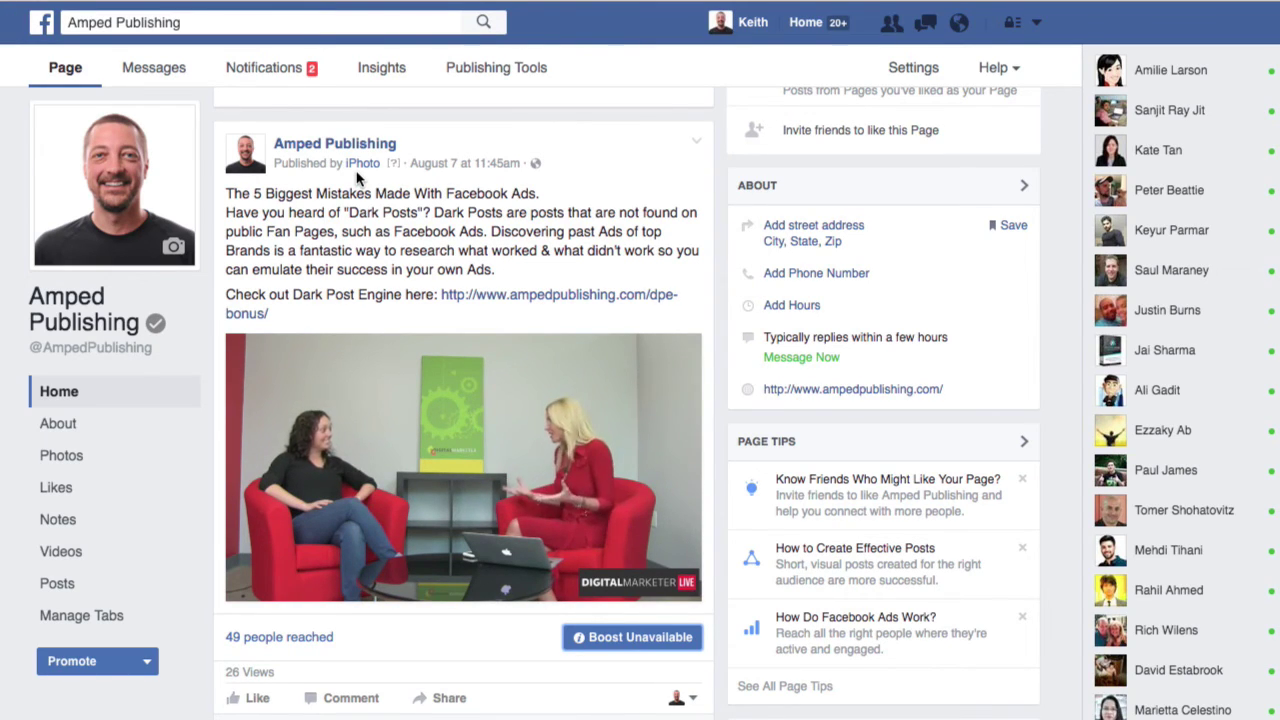
pyautogui.moveTo(397, 167)
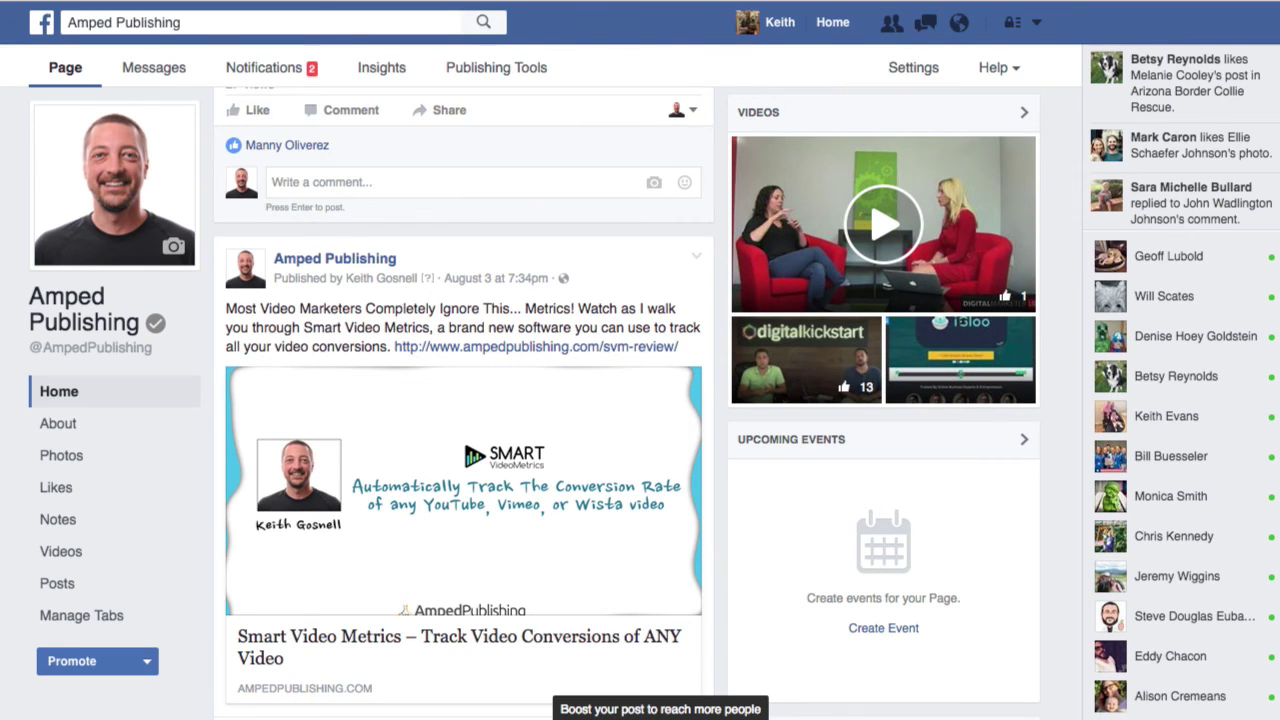
# - Open the boost settings for the Smart Video Metrics post and review the audience, budget, duration and tracking options
pyautogui.click(660, 716)
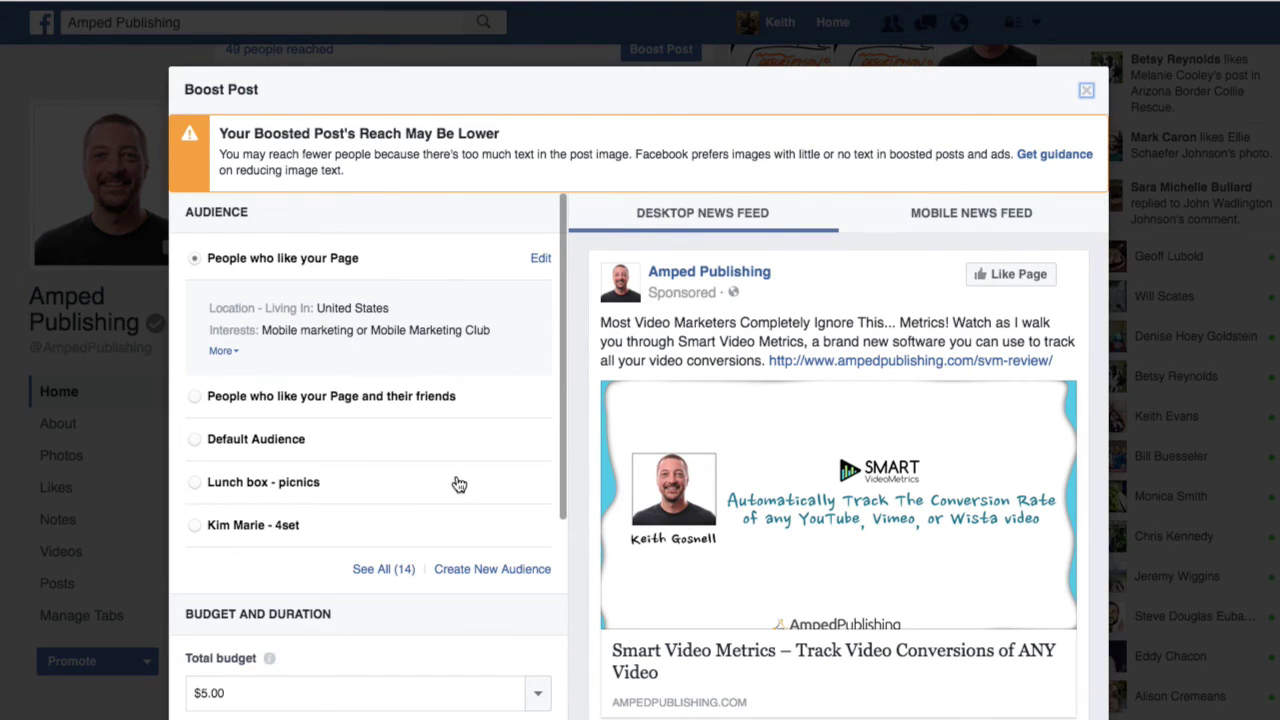
pyautogui.scroll(-8, 458, 484)
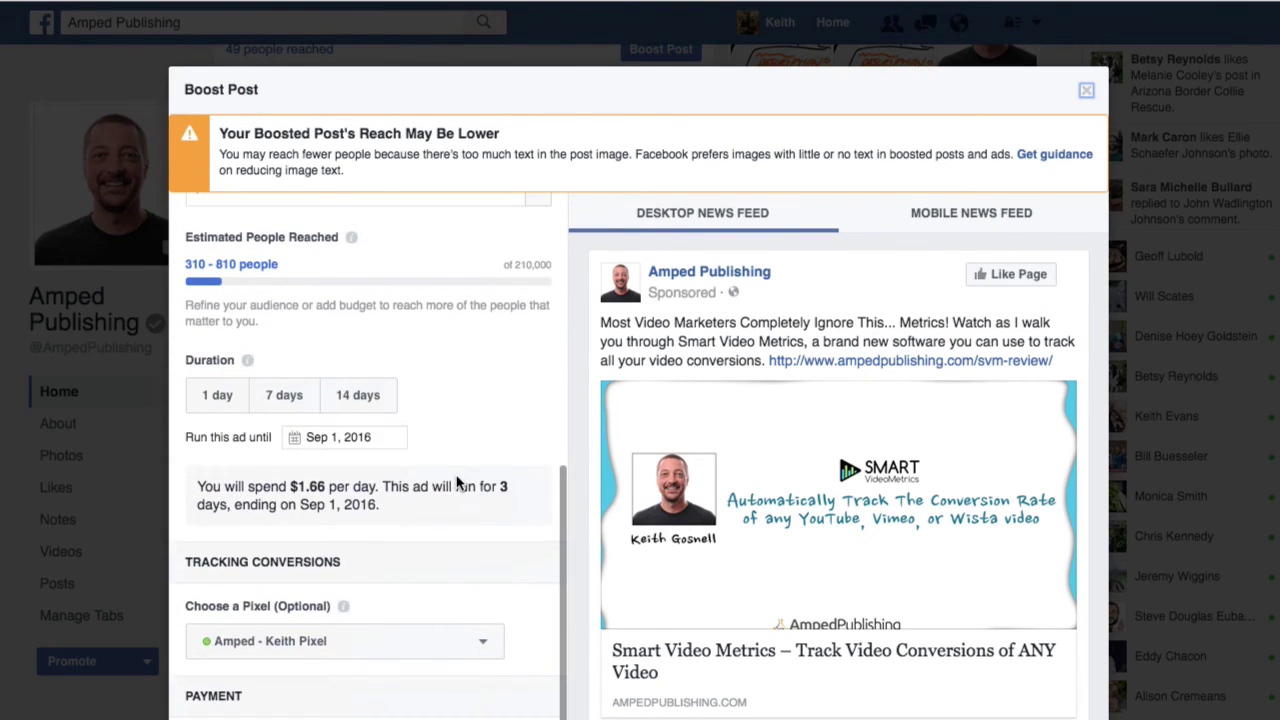
pyautogui.scroll(8, 397, 472)
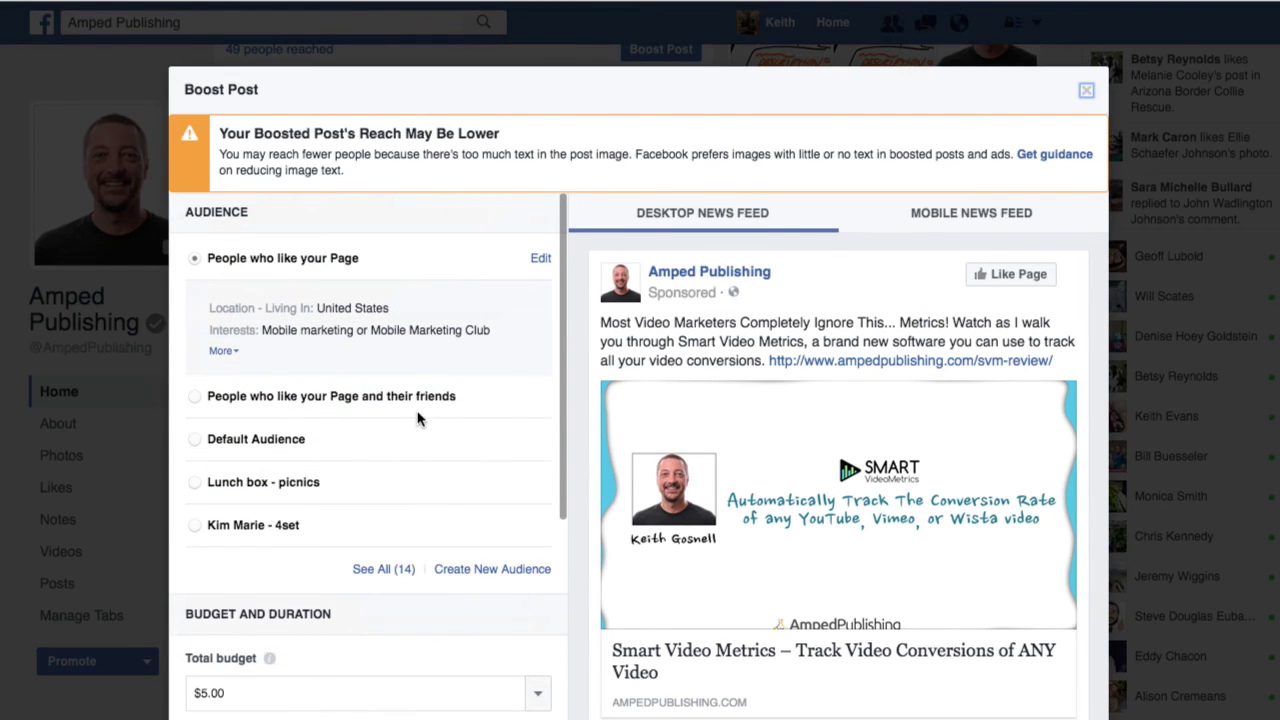
pyautogui.click(455, 570)
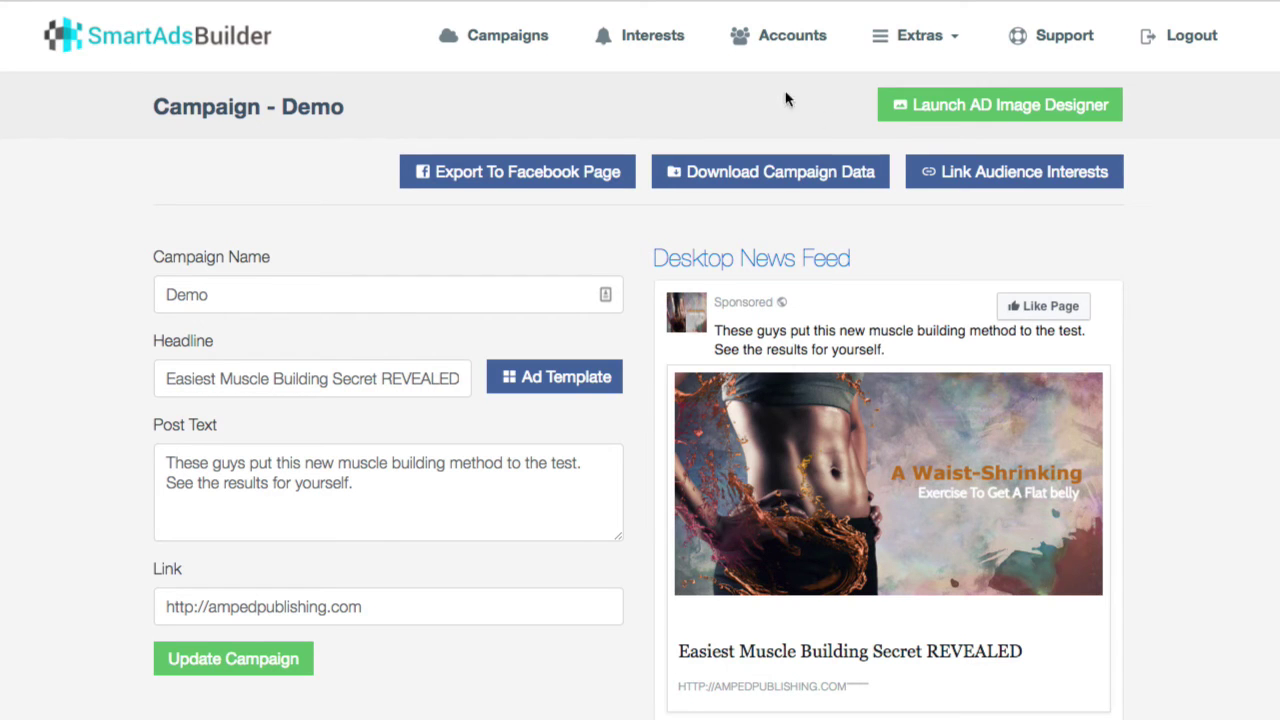
# - View the saved audience interests in SmartAdsBuilder
pyautogui.click(656, 45)
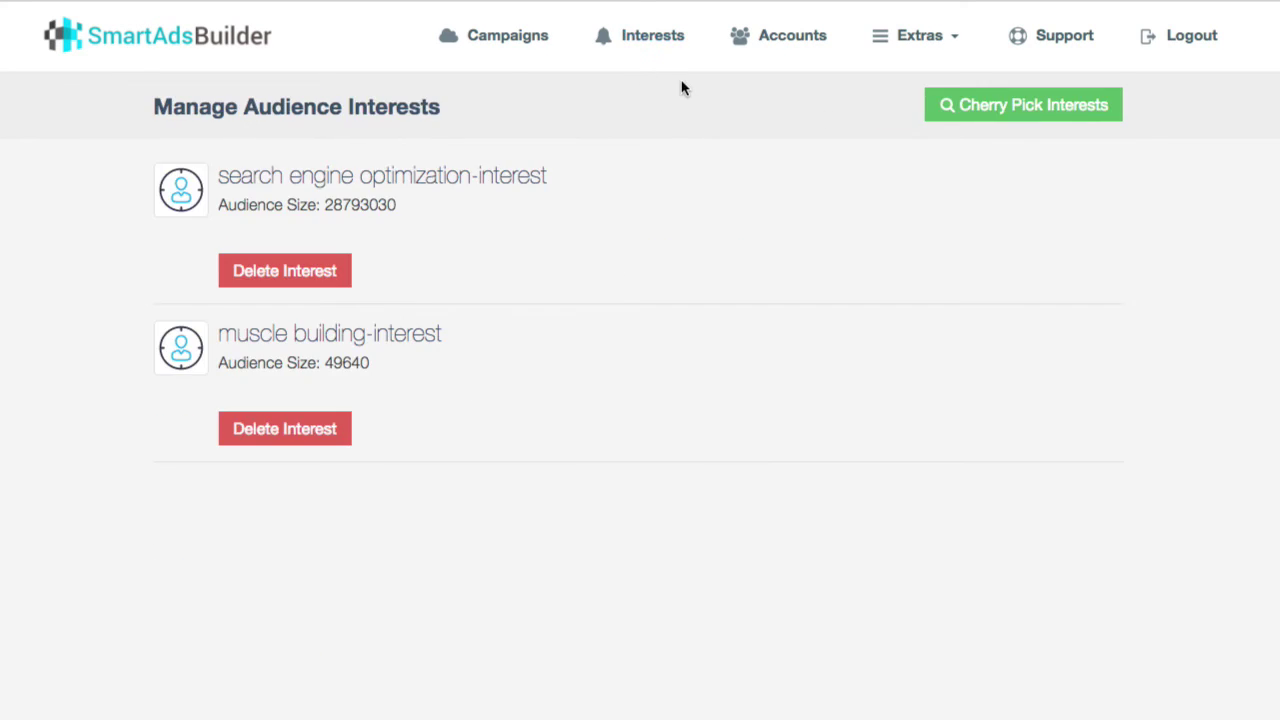
# - Open the saved muscle building-interest and copy its three selected interests for Facebook
pyautogui.click(320, 336)
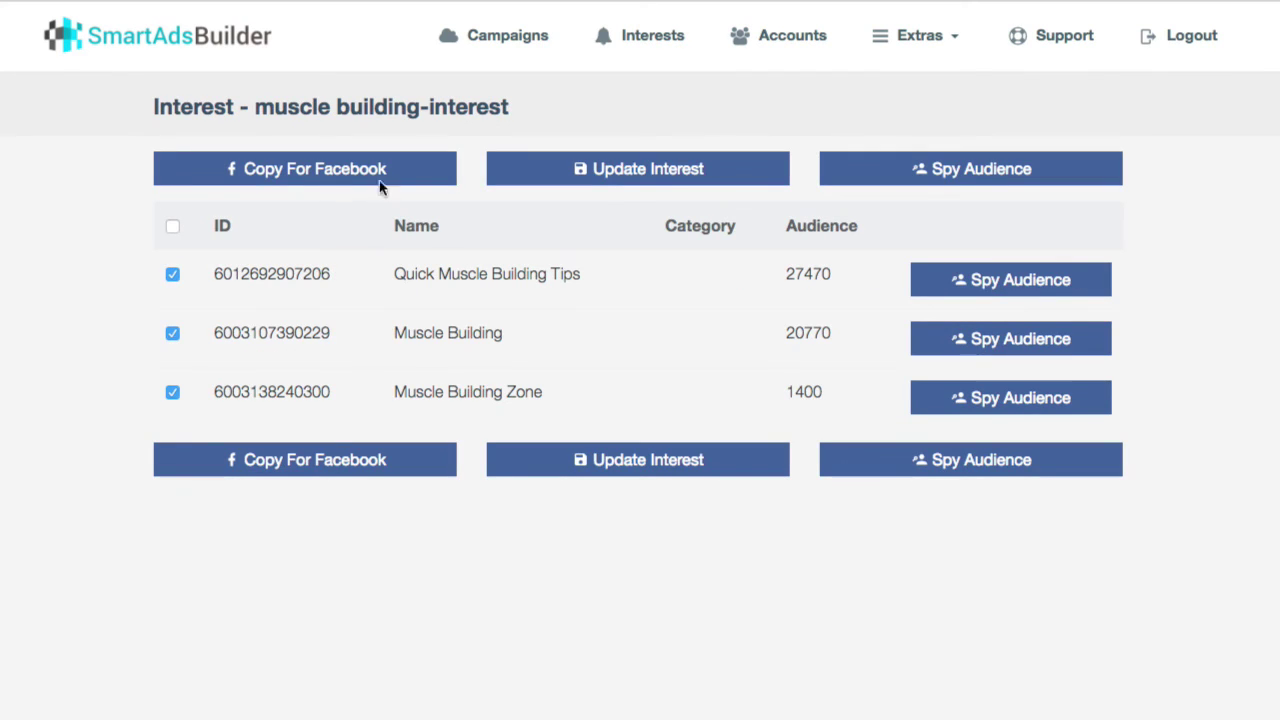
pyautogui.click(322, 172)
pyautogui.click(360, 175)
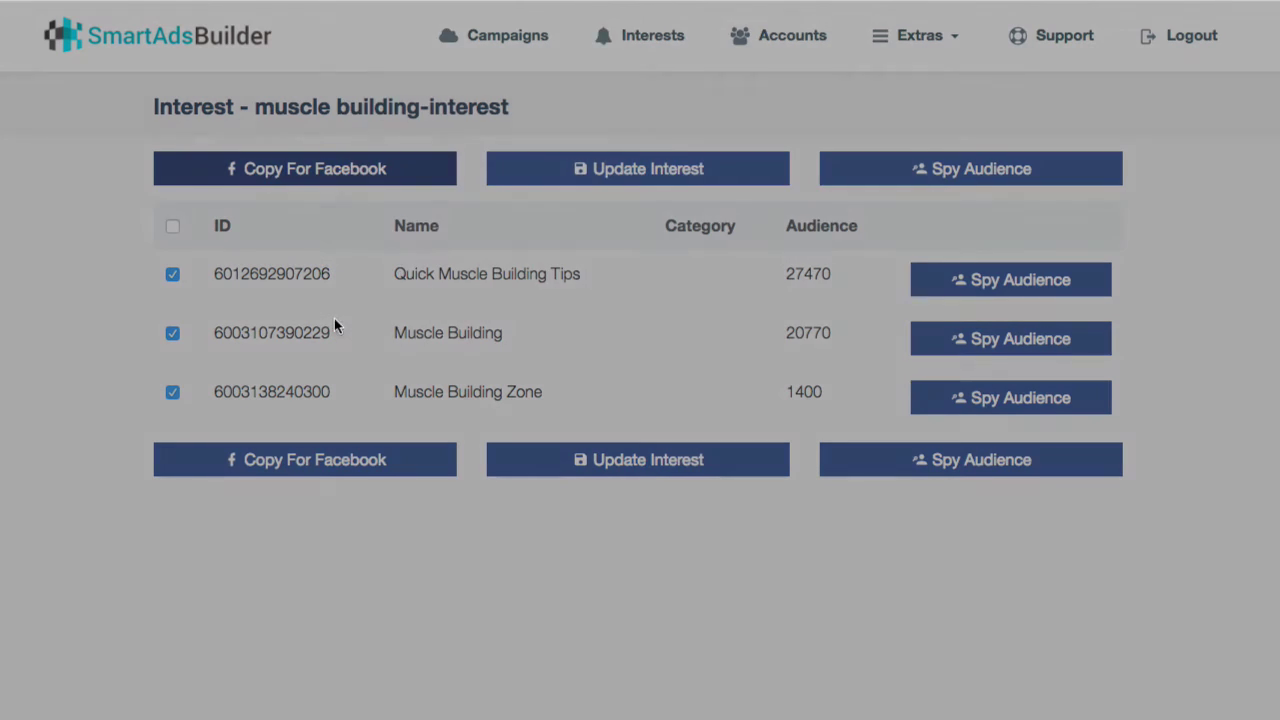
pyautogui.moveTo(876, 197); pyautogui.dragTo(238, 182)
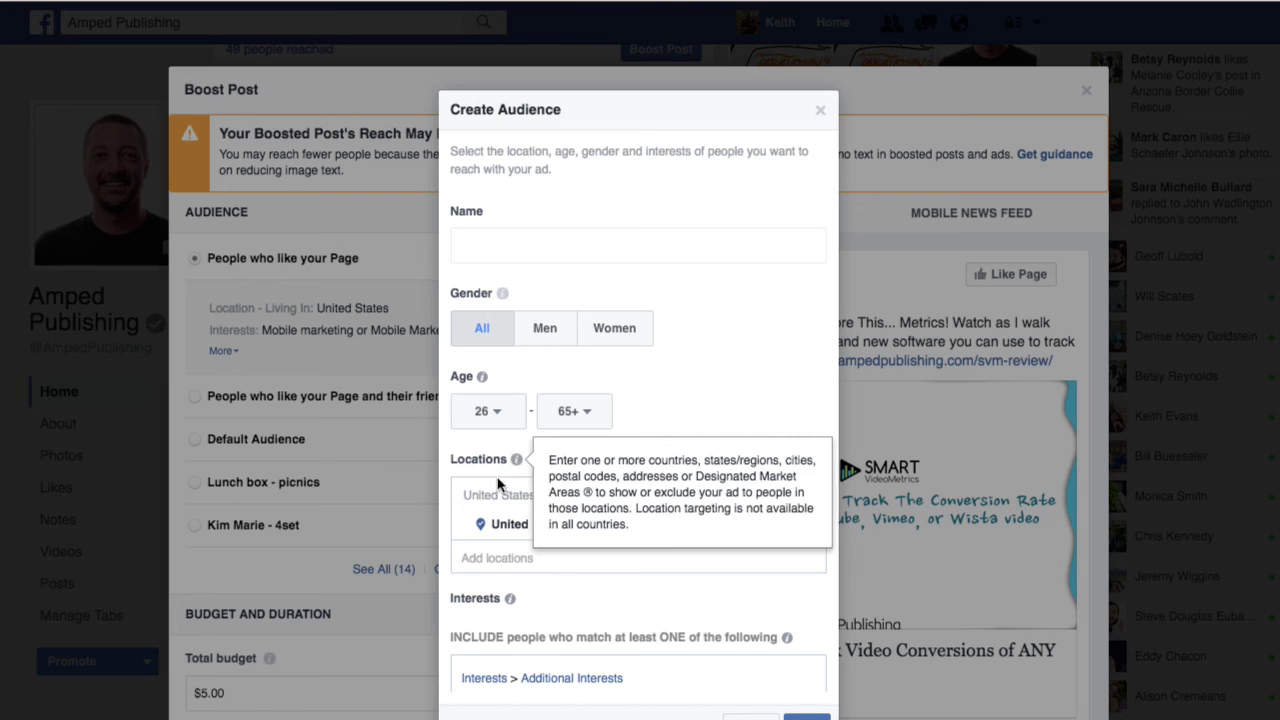
# - Add Quick Muscle Building Tips, Muscle Building and Muscle Building Zone to the new Facebook audience's included interests and close the audience settings
pyautogui.scroll(-3, 548, 605)
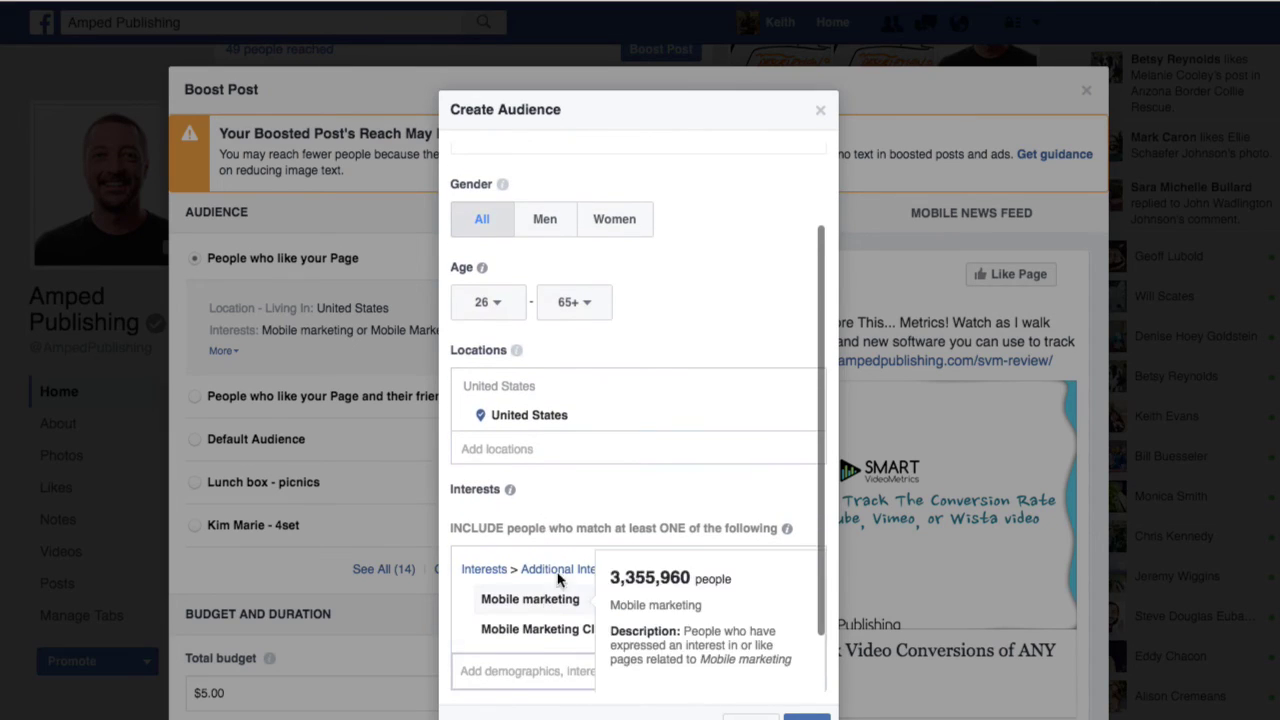
pyautogui.scroll(-2, 548, 492)
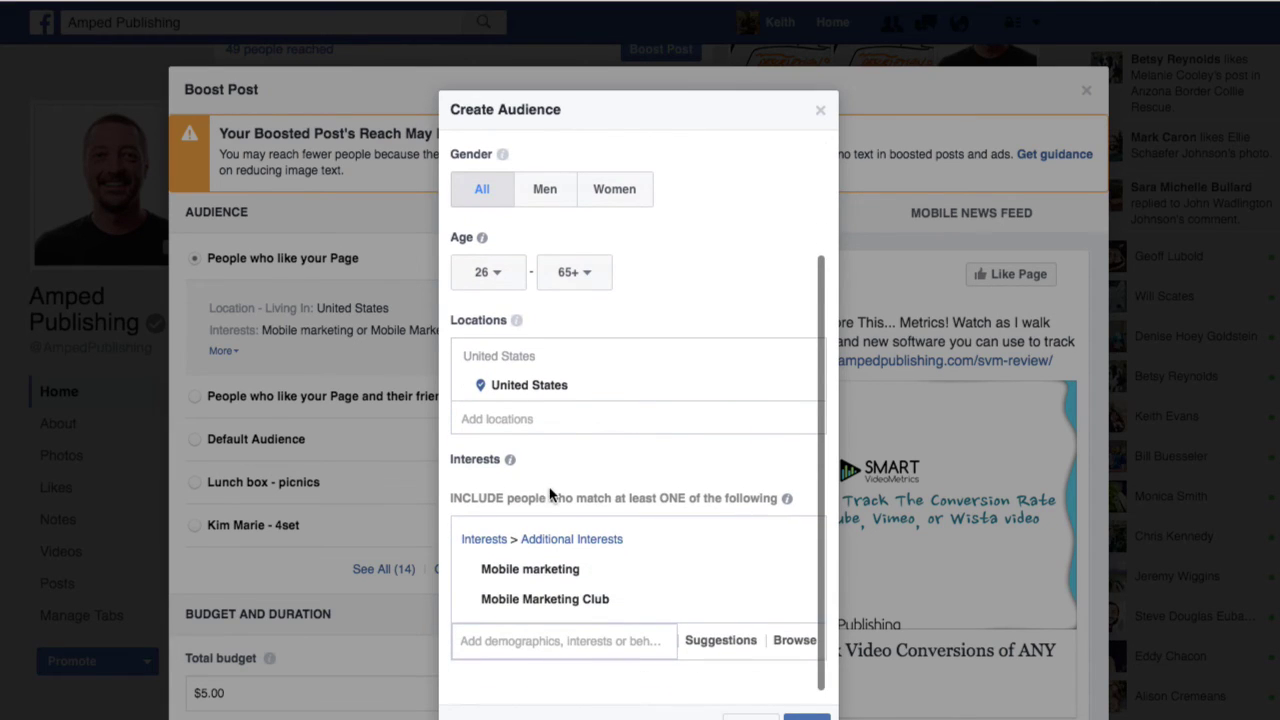
pyautogui.click(502, 640)
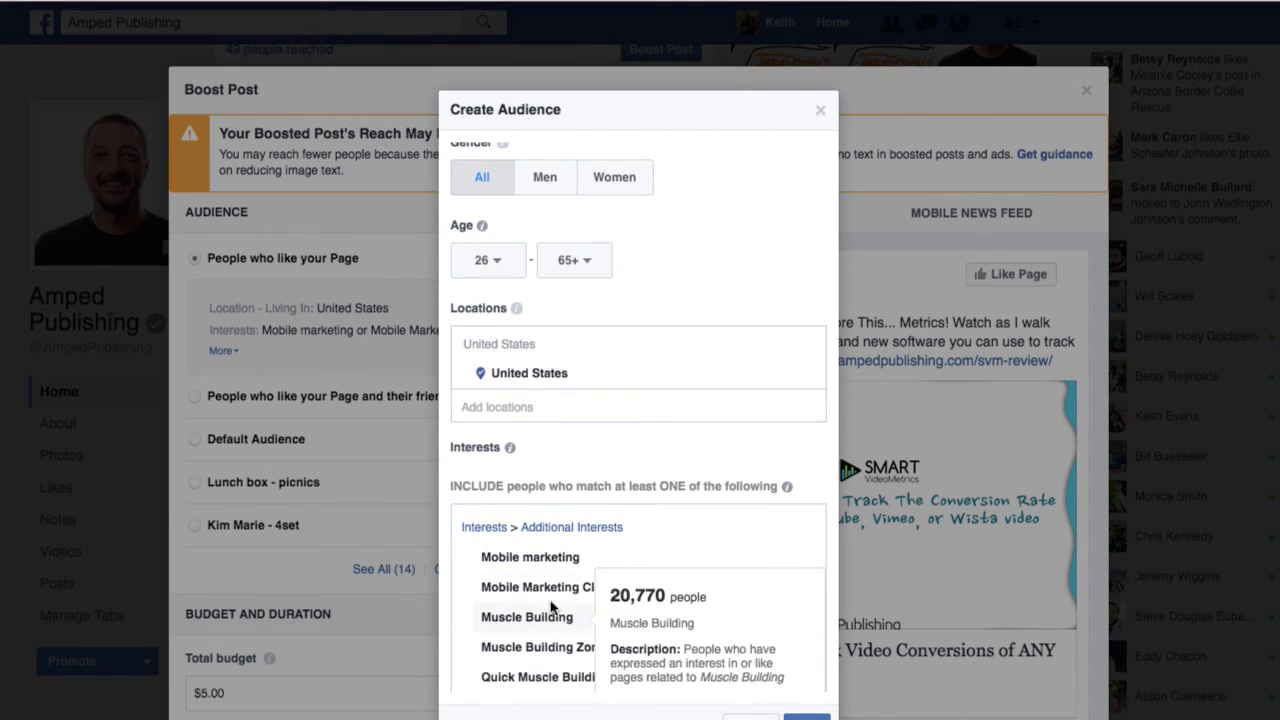
pyautogui.click(805, 716)
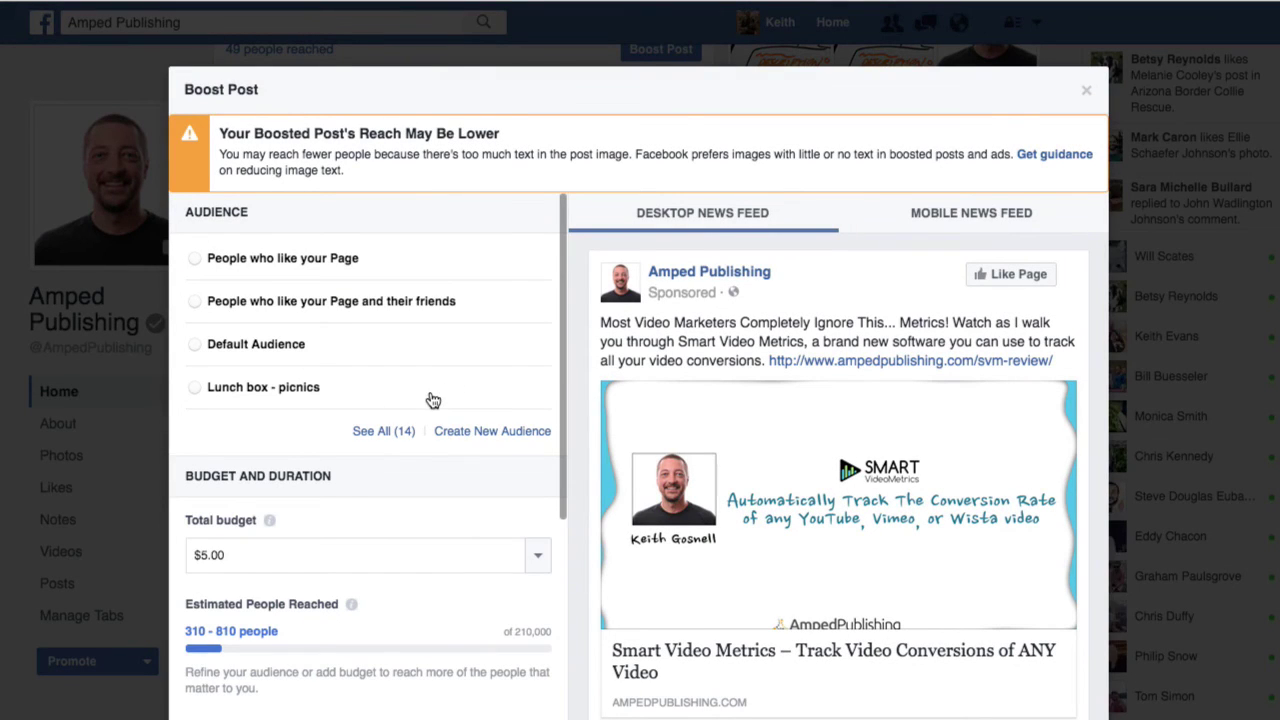
# - Check the boosted post's audience choices, total budget, run duration and conversion tracking settings
pyautogui.scroll(-4, 429, 395)
pyautogui.scroll(4, 430, 398)
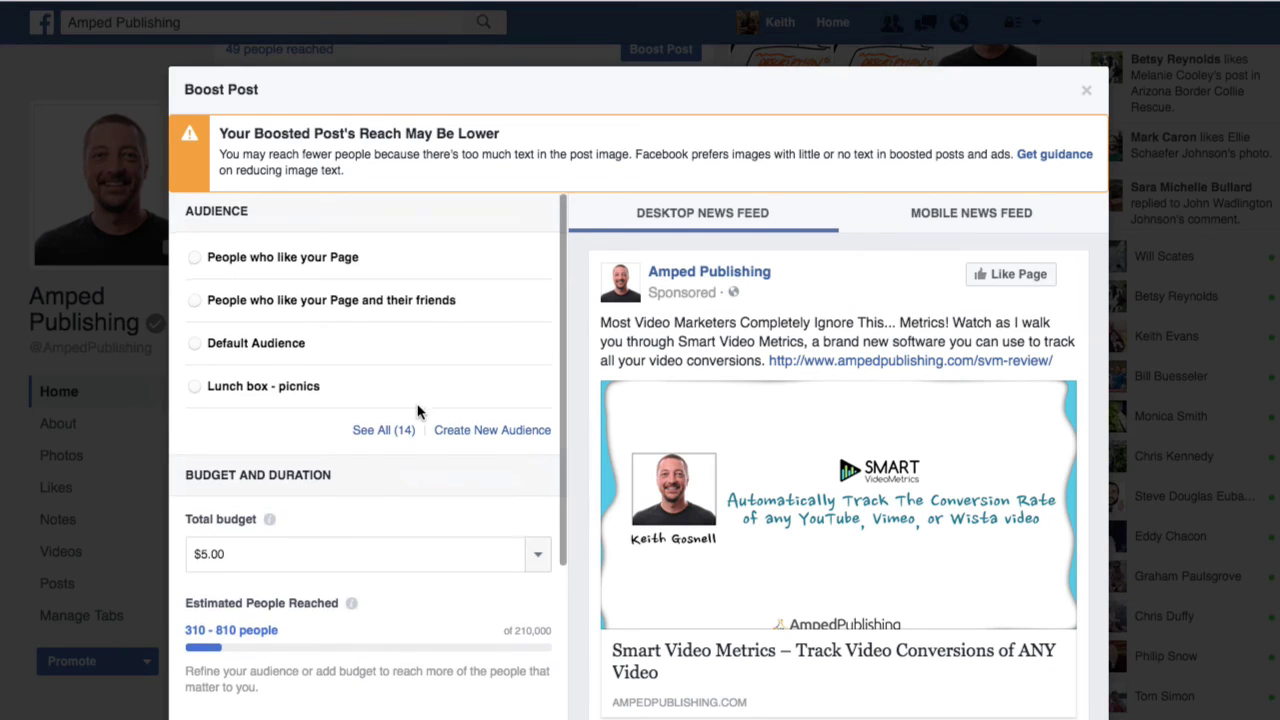
pyautogui.scroll(-3, 418, 413)
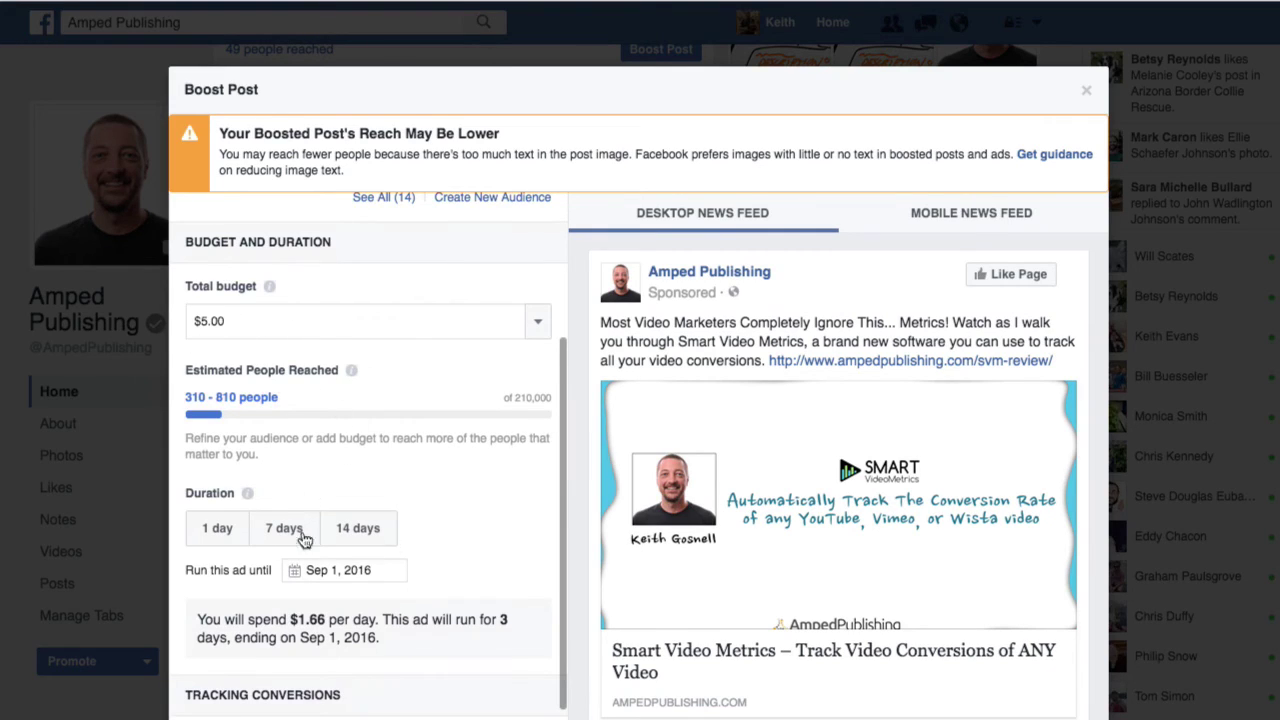
pyautogui.scroll(-2, 412, 512)
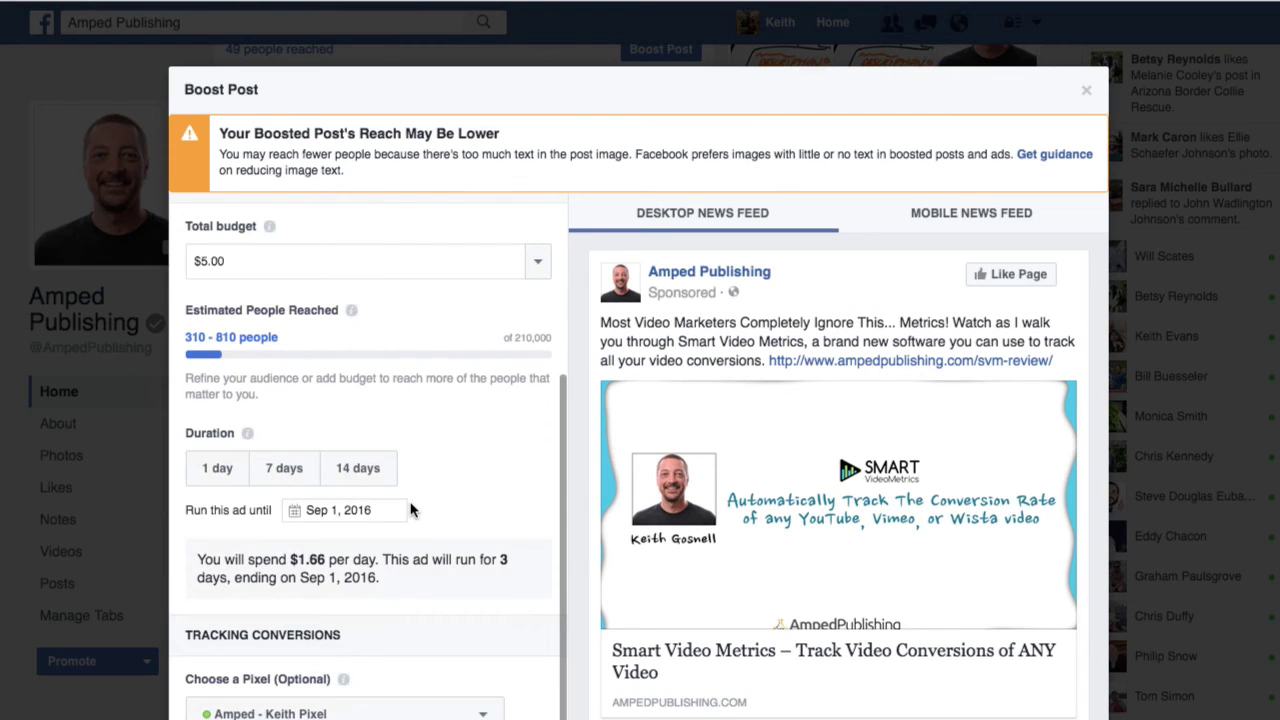
pyautogui.scroll(5, 426, 566)
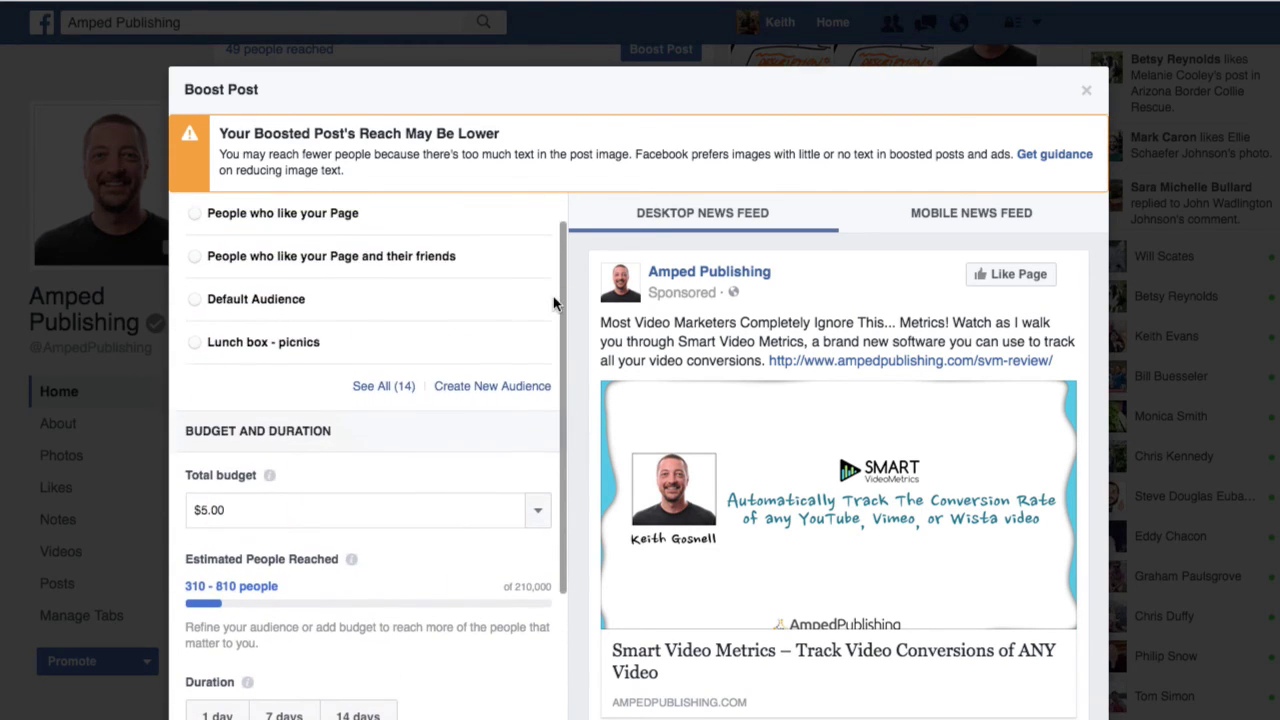
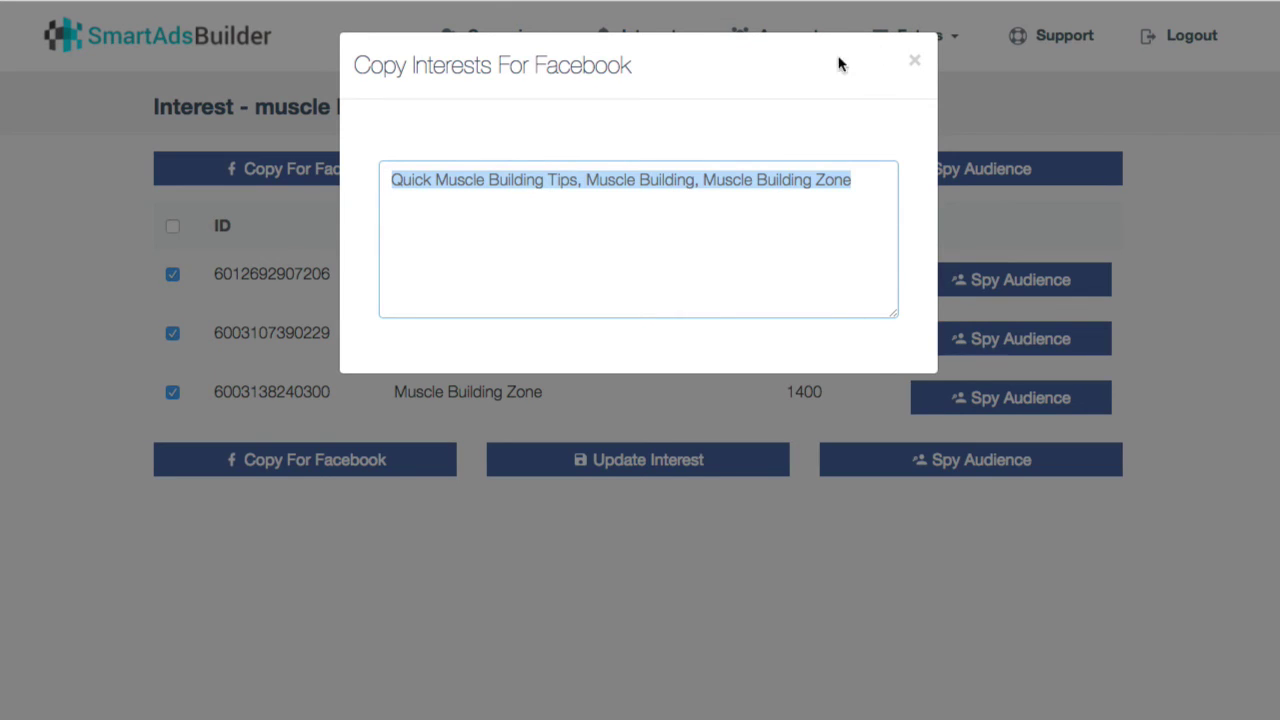
# - Close the copied interests list in SmartAdsBuilder and return to the campaigns
pyautogui.click(912, 60)
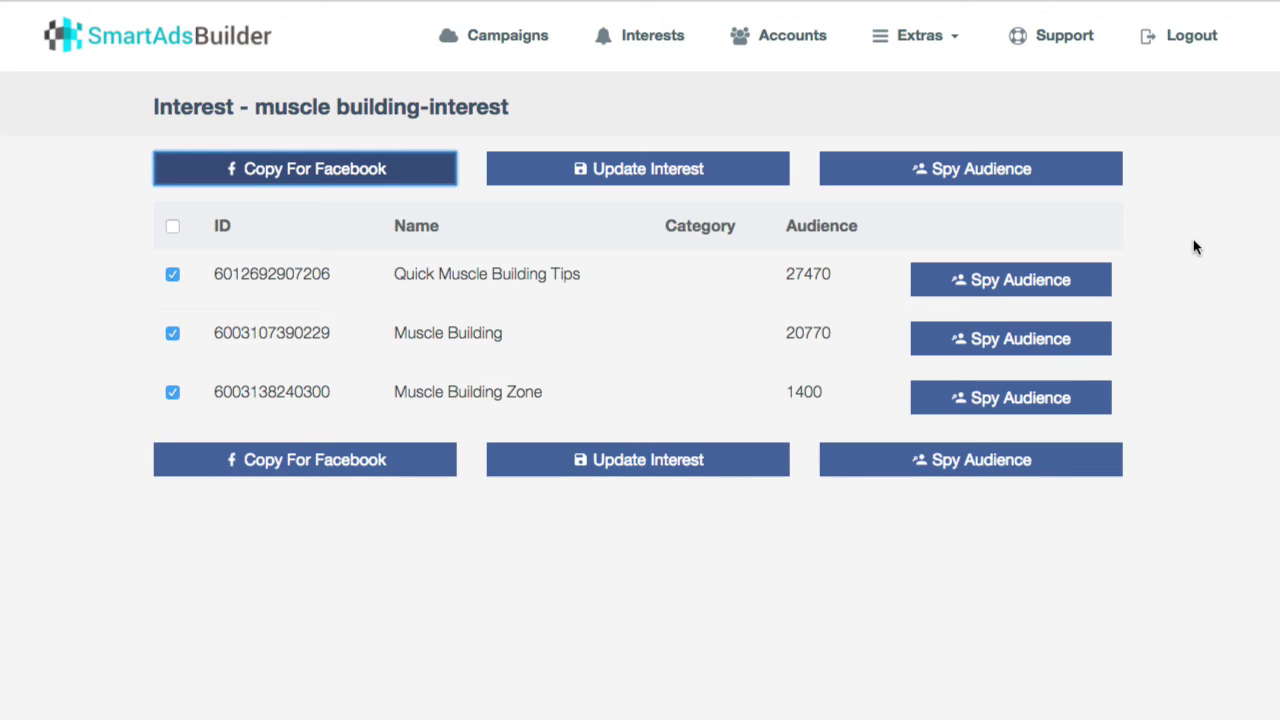
pyautogui.click(514, 40)
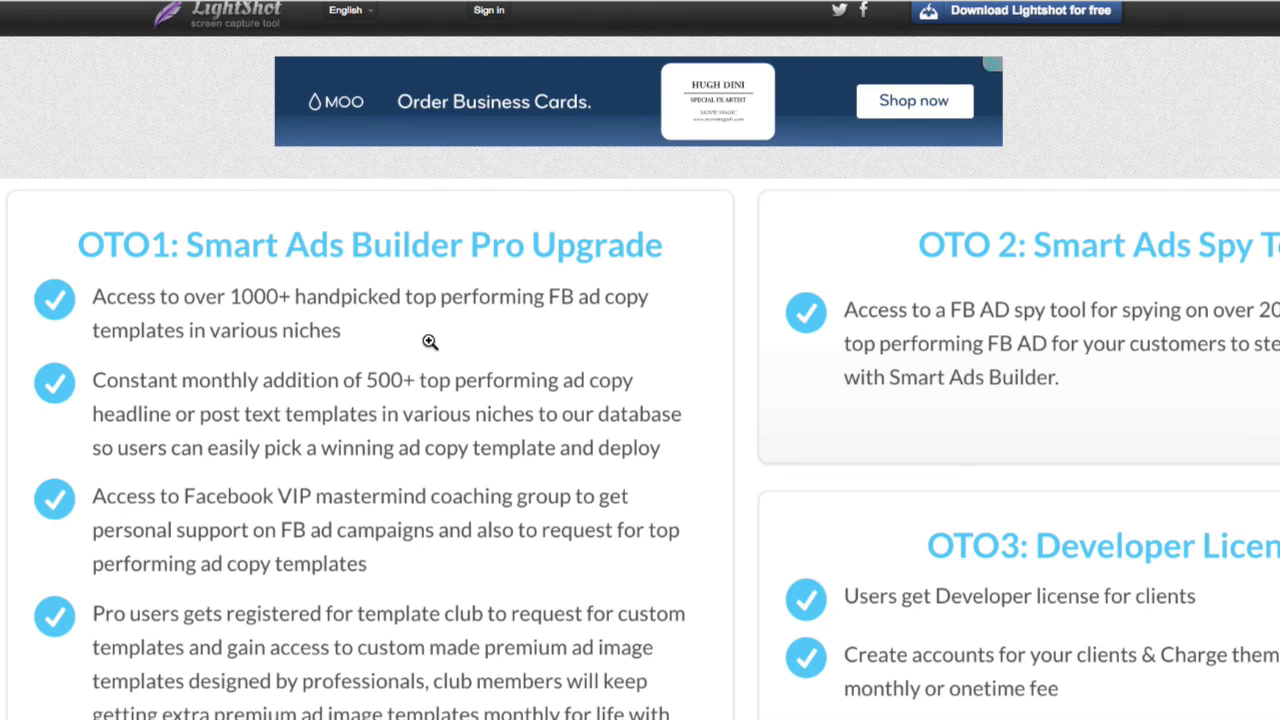
# - Read the OTO1 Smart Ads Builder Pro Upgrade features in the Lightshot screenshot of the upgrade offers
pyautogui.scroll(-1, 430, 341)
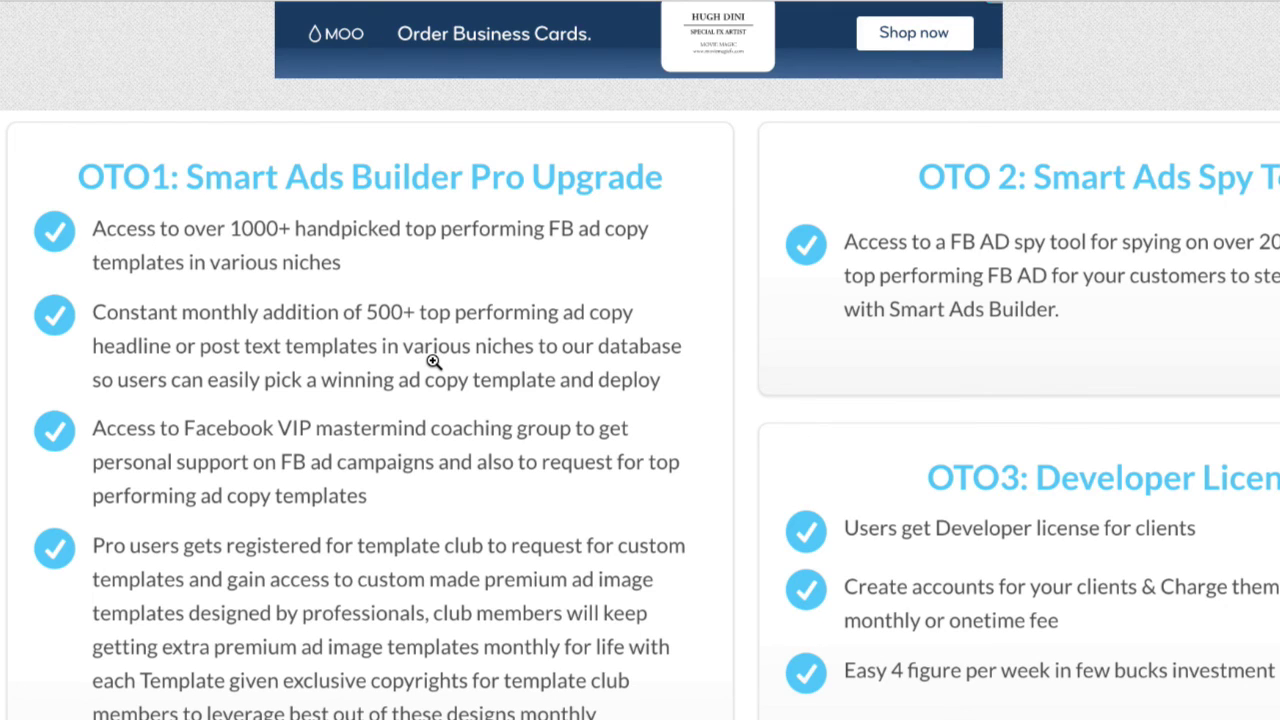
pyautogui.scroll(-1, 433, 361)
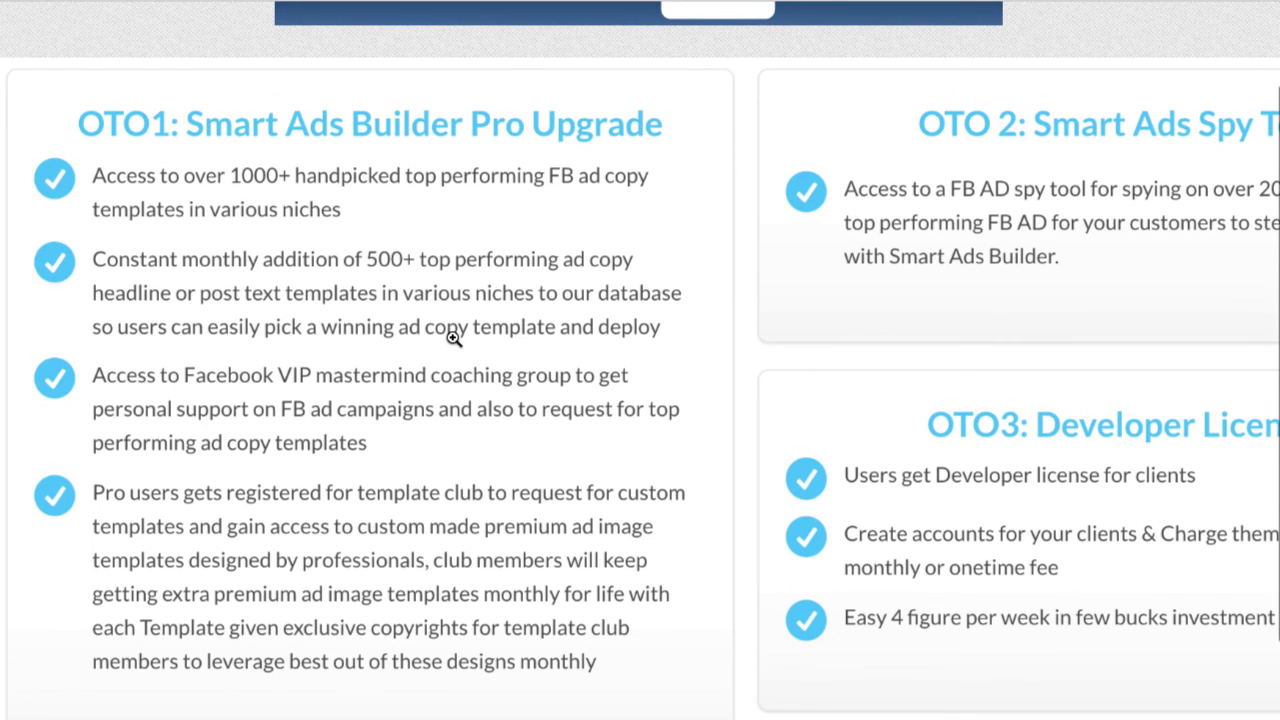